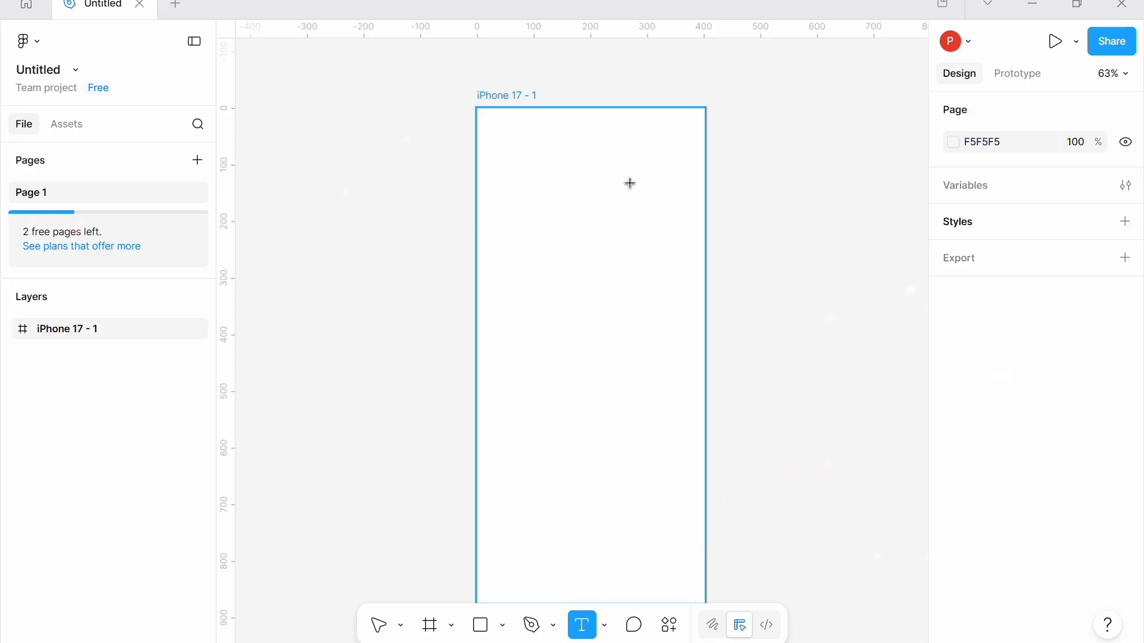
Add a "Login To Continue" text near the top of the iPhone frame and make it resize to auto width
left_click_drag(514, 167, 684, 199)
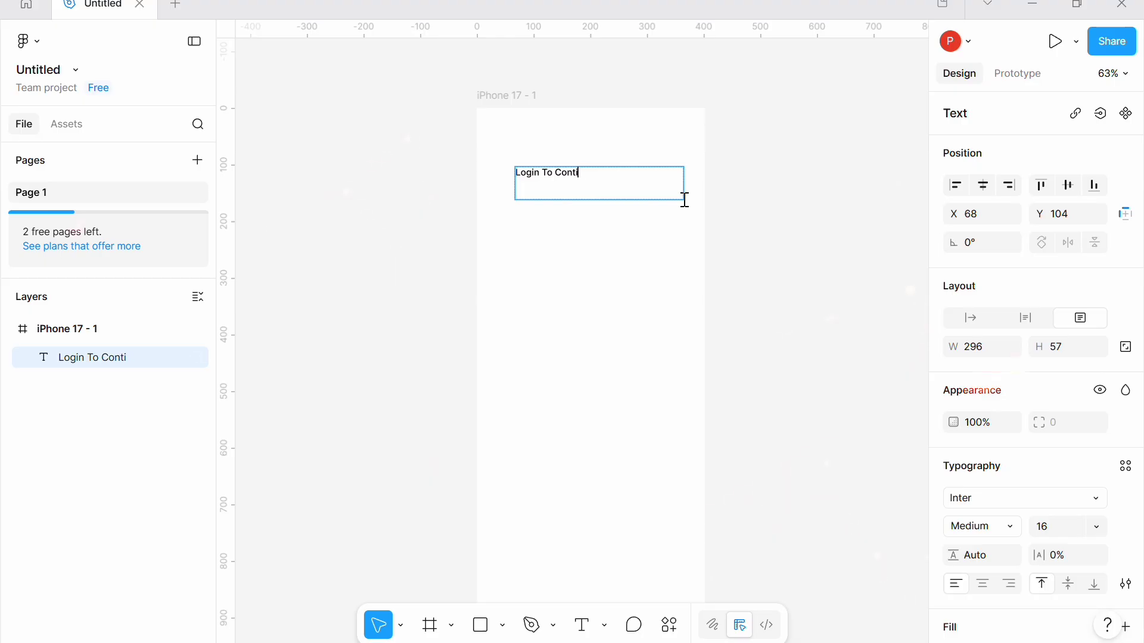
key("Escape")
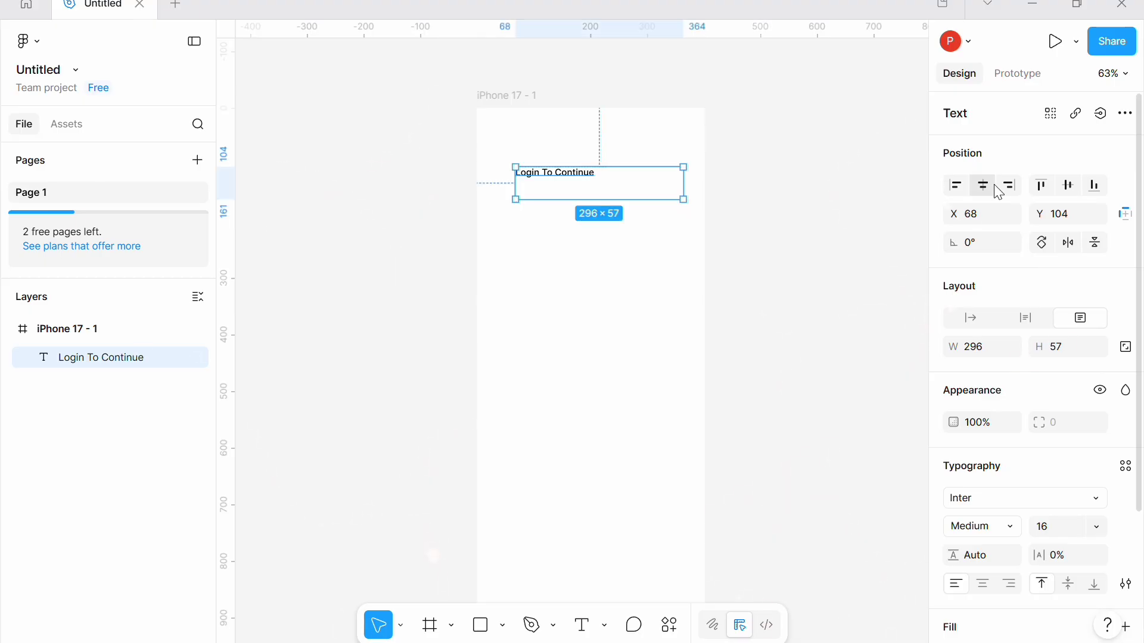
left_click(970, 317)
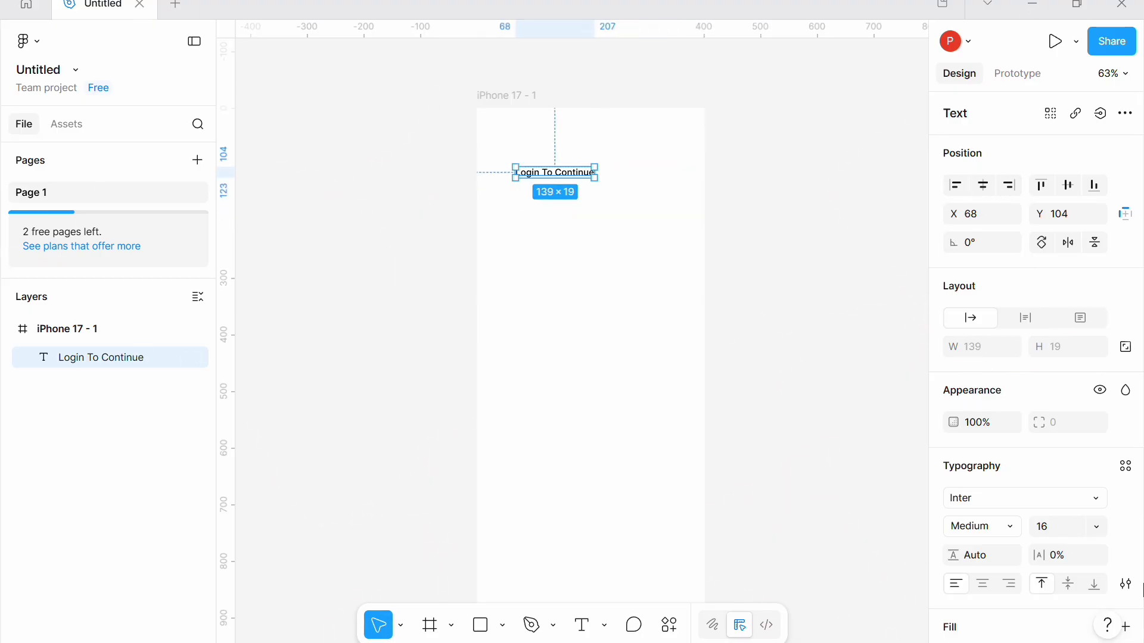
Style the "Login To Continue" heading as Semi Bold at size 32 and center it horizontally in the frame
left_click(1093, 528)
left_click(1070, 471)
left_click(983, 526)
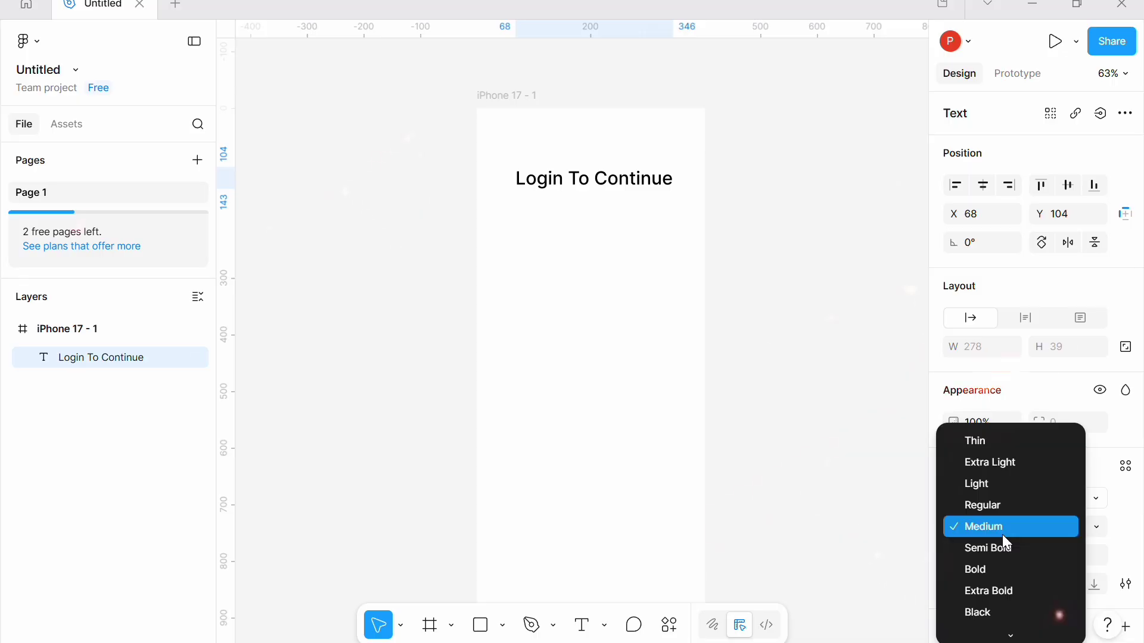
left_click(1002, 546)
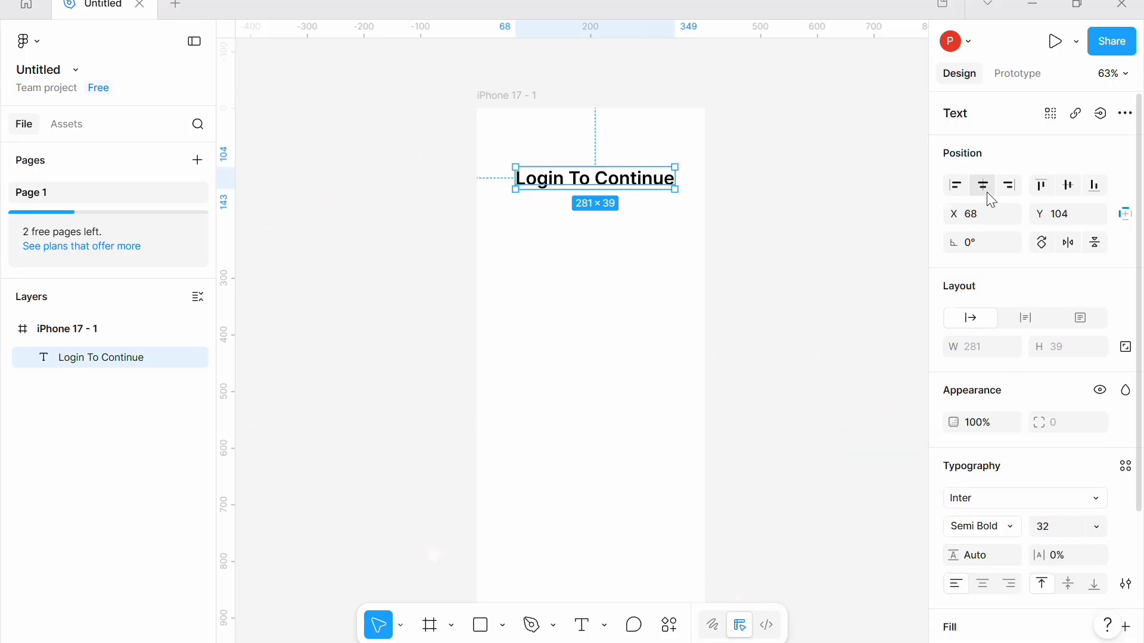
left_click_drag(628, 189, 623, 194)
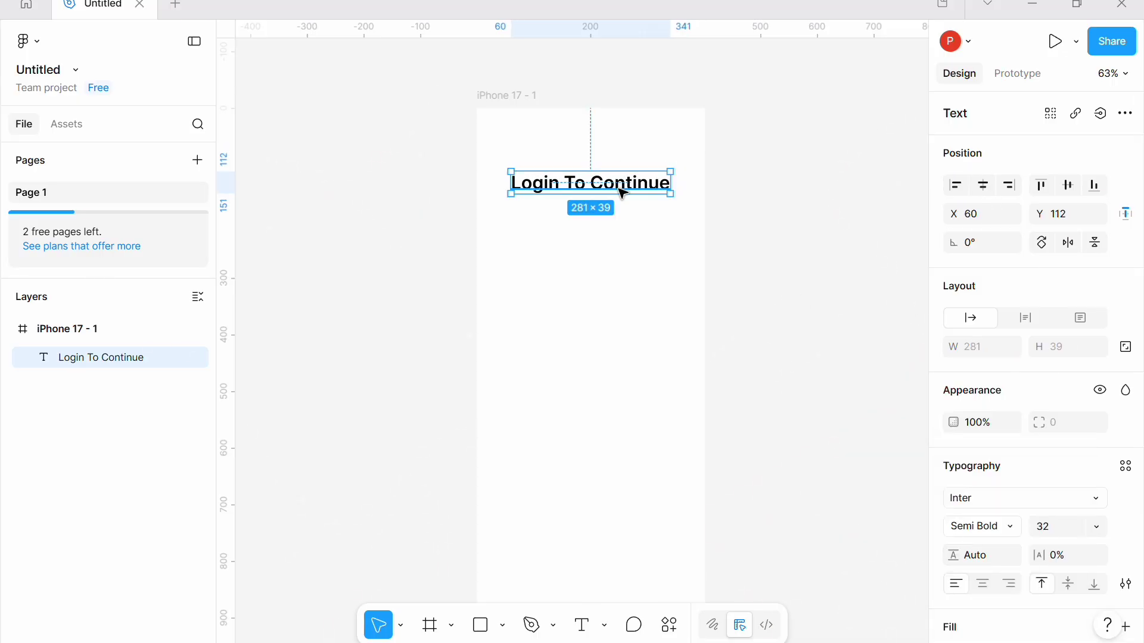
left_click(684, 278)
Draw a rectangle about 354 wide below the heading, center it horizontally and set its height to 50
scroll(669, 230, "up", 5)
key("r")
left_click_drag(399, 221, 710, 255)
left_click(983, 185)
left_click(1045, 320)
type("50")
key("Return")
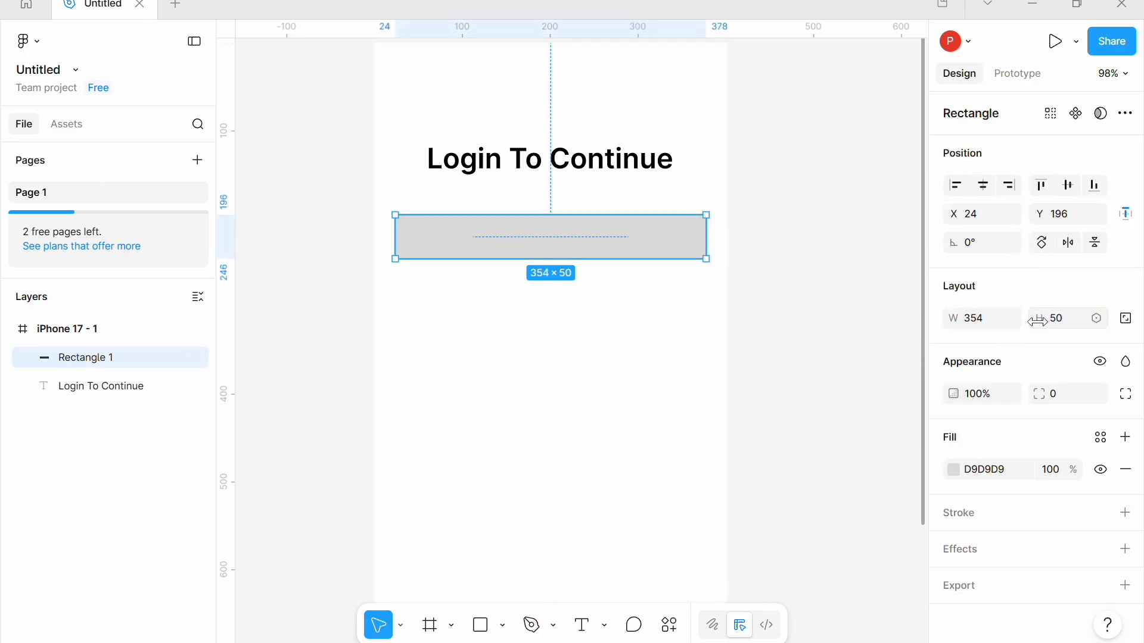
Replace the rectangle's fill with an inside black stroke at 20% opacity and a weight of 2
left_click_drag(544, 228, 545, 234)
left_click(967, 517)
left_click(1057, 546)
type("60")
key("Return")
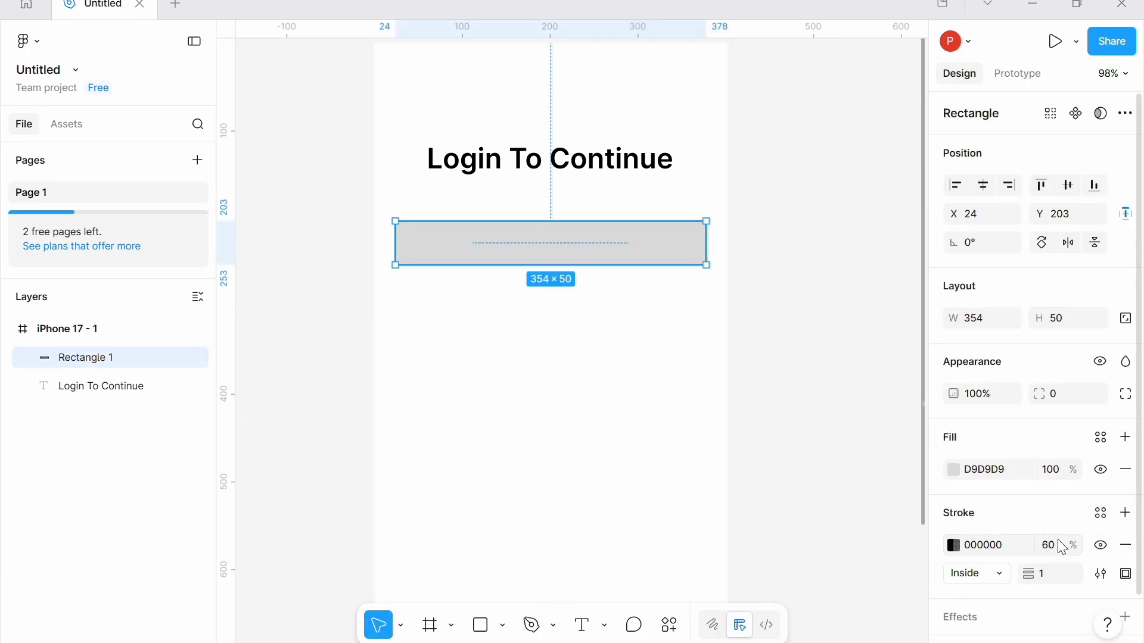
left_click(1124, 470)
left_click(631, 421)
scroll(630, 421, "up", 1)
left_click(632, 279)
type("20")
left_click(1042, 534)
type("2")
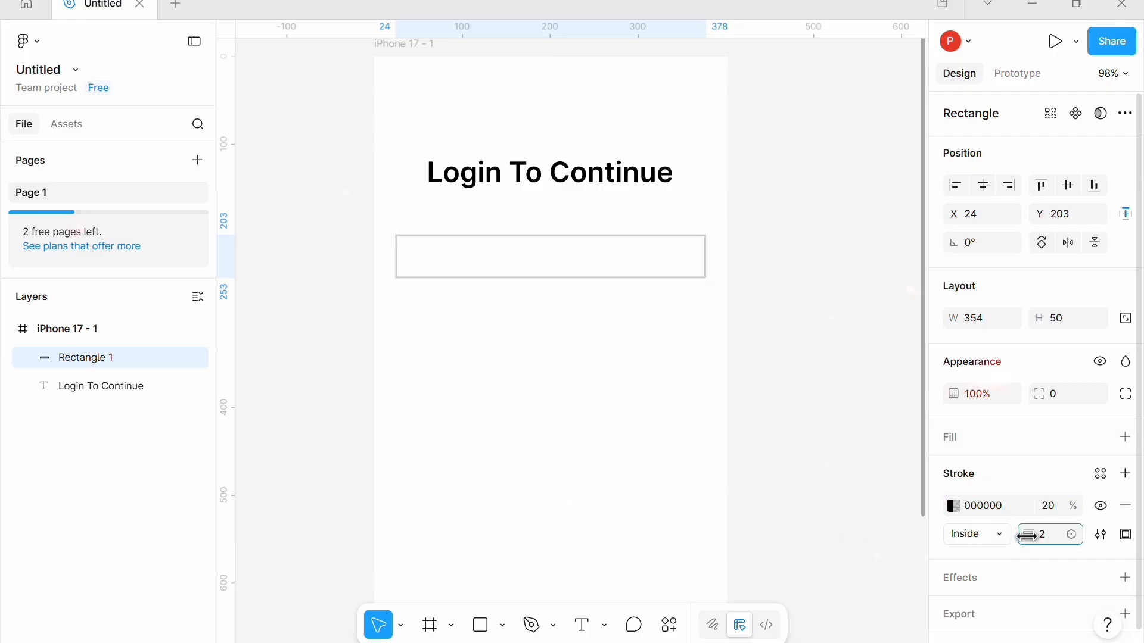
Set the rectangle's corner radius to 4 and move it slightly farther below the heading
left_click(1057, 396)
type("4")
left_click(602, 339)
left_click_drag(529, 260, 530, 268)
key("Escape")
Add an "Email" text label below the box and style it as Regular at size 16
key("t")
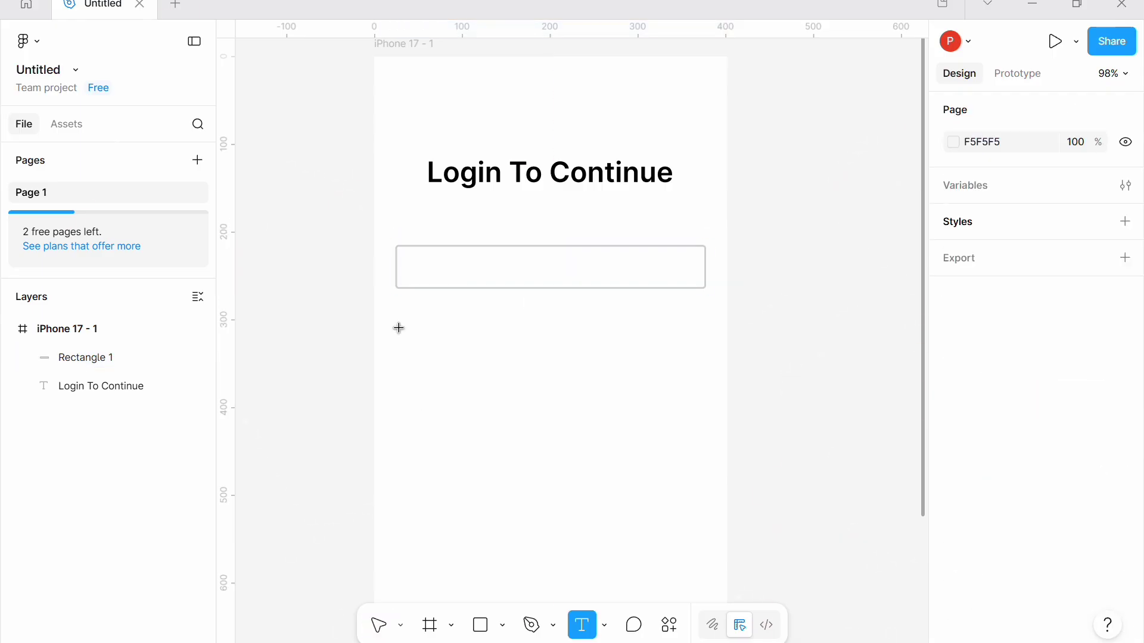
left_click(399, 324)
type("Email")
key("Escape")
left_click(1096, 527)
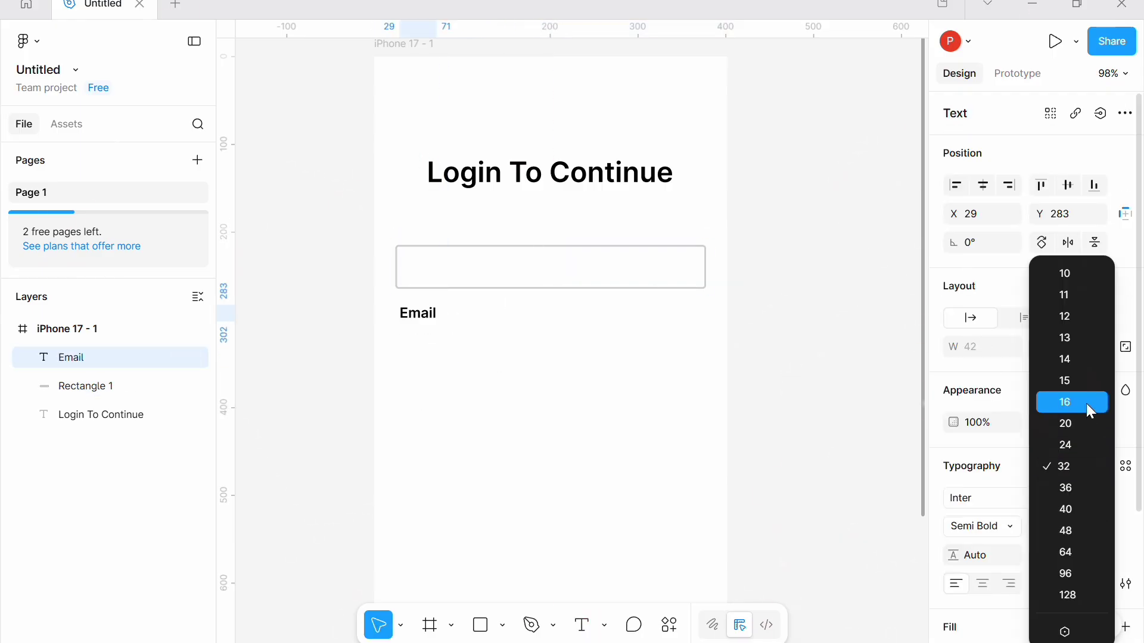
left_click(1085, 402)
left_click(982, 526)
left_click(977, 483)
Place the Email label above the box, flush with its left edge and spaced 12, and shift both slightly down
left_click_drag(421, 310, 417, 225)
left_click(444, 252, "shift")
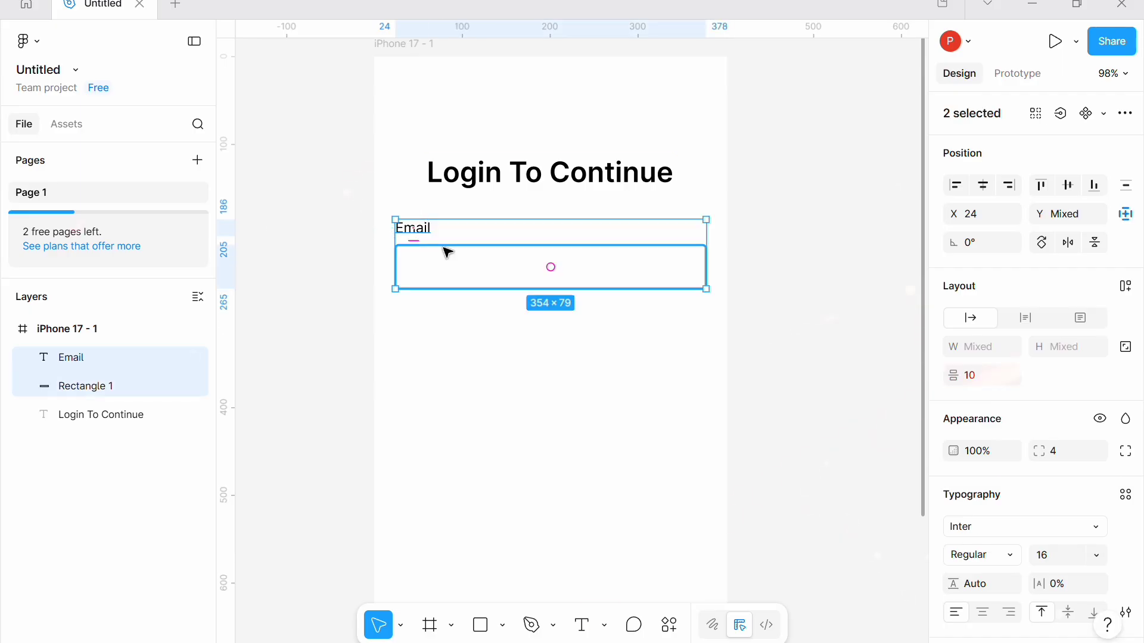
left_click_drag(948, 378, 943, 378)
key("Down")
key("Down")
key("Down")
key("Down")
key("Down")
left_click(481, 350)
scroll(482, 349, "down", 3)
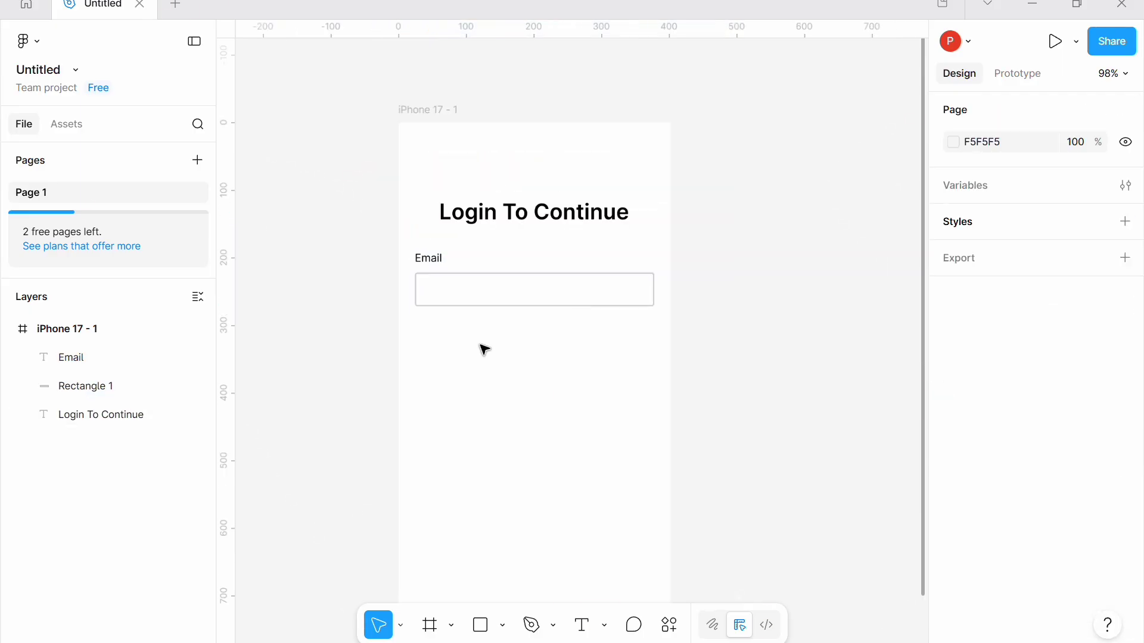
Duplicate the Email label and its box together directly below the originals, nudging the copies up to tighten the gap
left_click_drag(405, 249, 478, 358)
scroll(477, 360, "up", 3)
left_click_drag(484, 267, 485, 367, "alt")
key("Up")
key("Up")
key("Up")
key("Up")
key("Up")
key("Up")
key("Up")
key("Up")
key("Up")
key("Up")
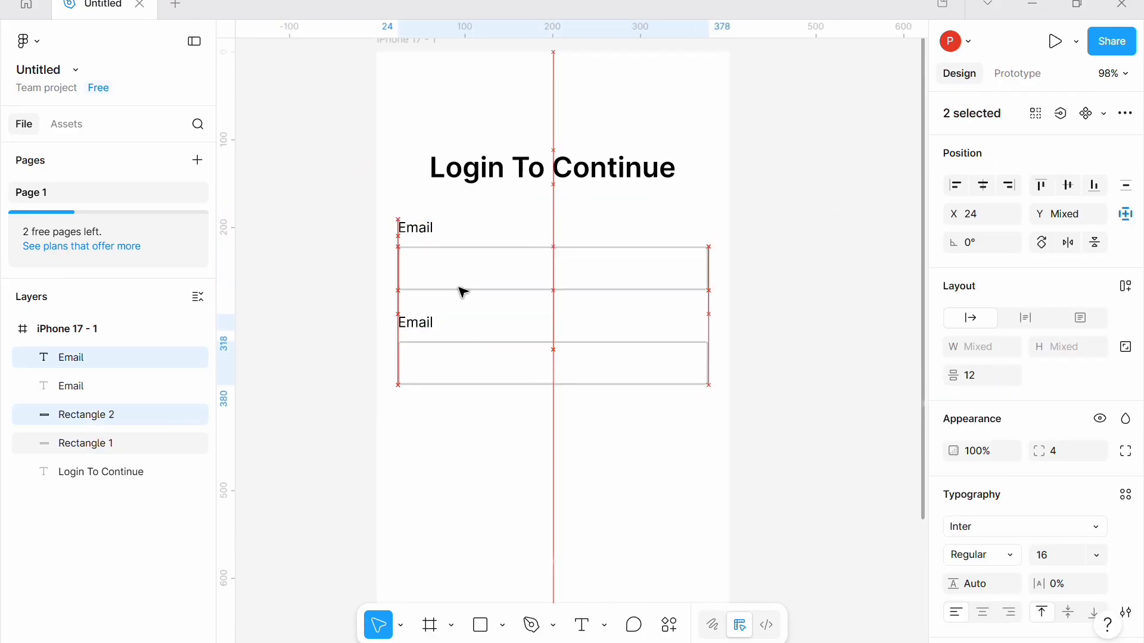
Change the duplicated label's text to "Password"
double_click(416, 322)
type("Password")
key("Escape")
Duplicate the Password label below the second box's right end and change its text to "Forgot Password?"
left_click_drag(420, 321, 676, 404, "alt")
type("Forgot")
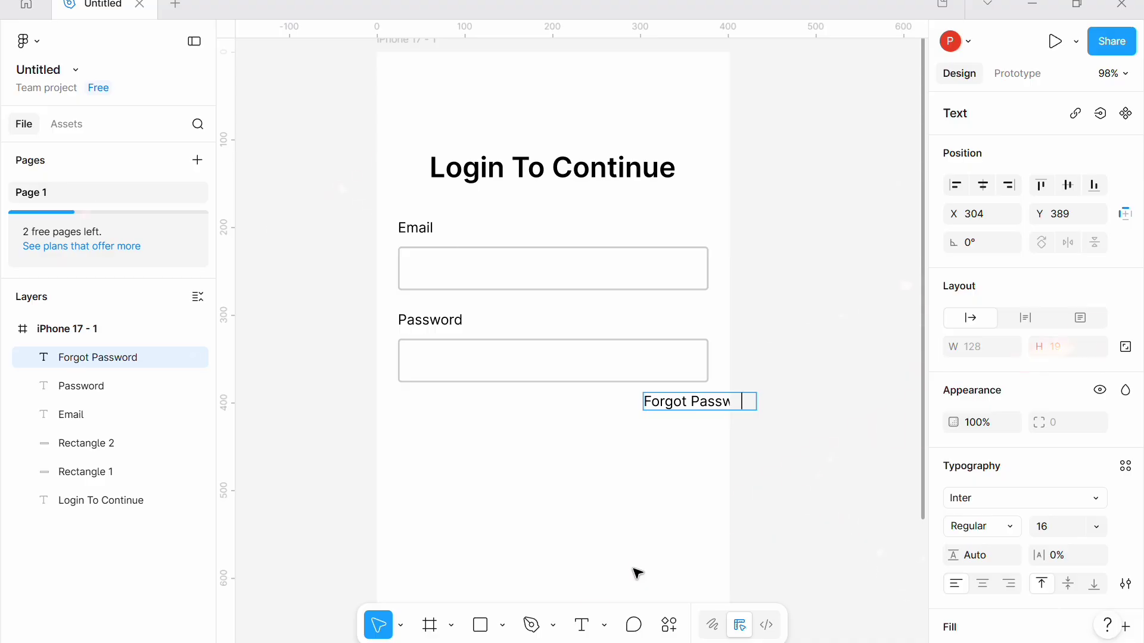
key("Escape")
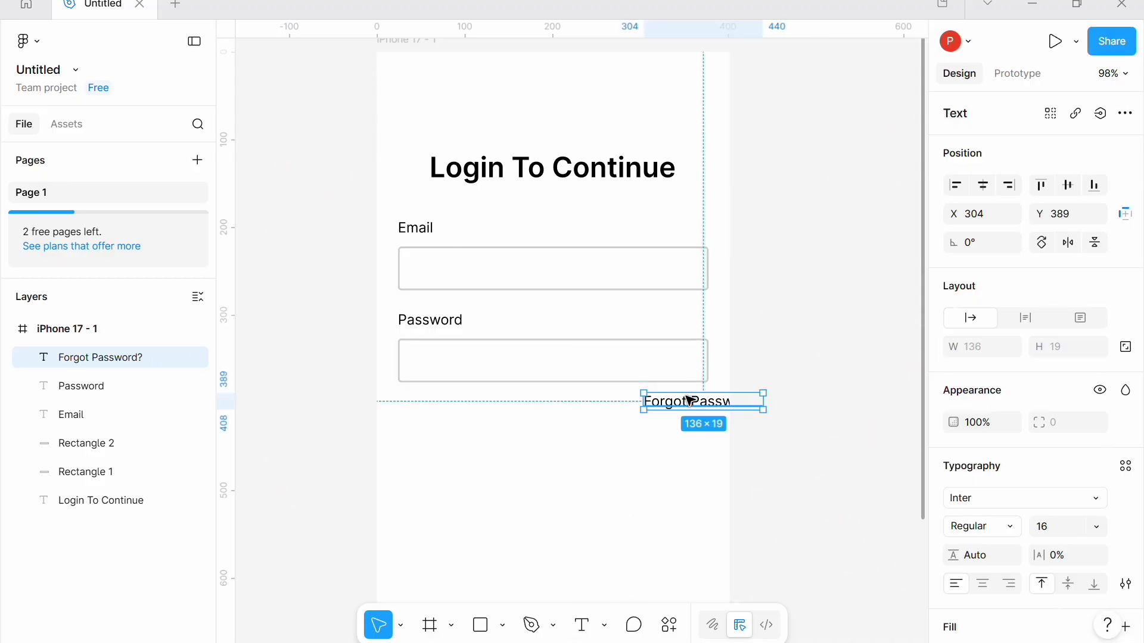
Align the "Forgot Password?" text with the second box's right edge and set its font size to 14
mouse_move(689, 401)
left_mouse_down()
mouse_move(646, 401)
mouse_move(677, 404)
left_mouse_up()
left_click(1096, 527)
left_click(1075, 361)
Change the fill color of the "Forgot Password?" text to red
scroll(1024, 417, "down", 3)
left_click(953, 481)
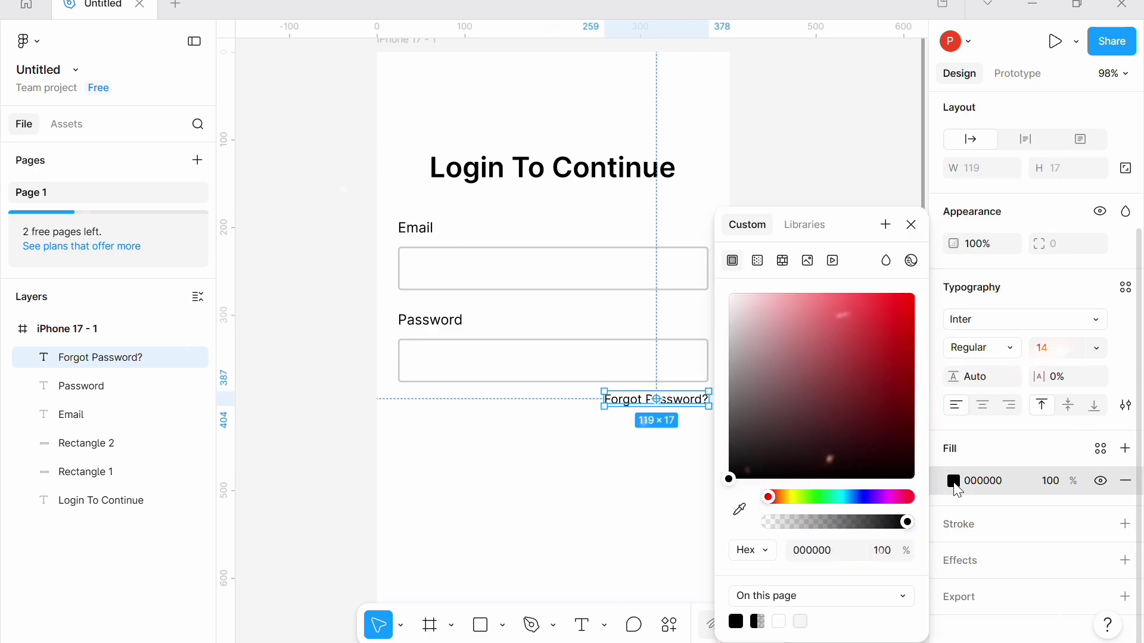
left_click_drag(729, 479, 943, 315)
left_click(613, 472)
Duplicate the password box below the "Forgot Password?" text and give the copy a D9D9D9 fill
scroll(613, 472, "down", 2)
scroll(613, 472, "down", 2)
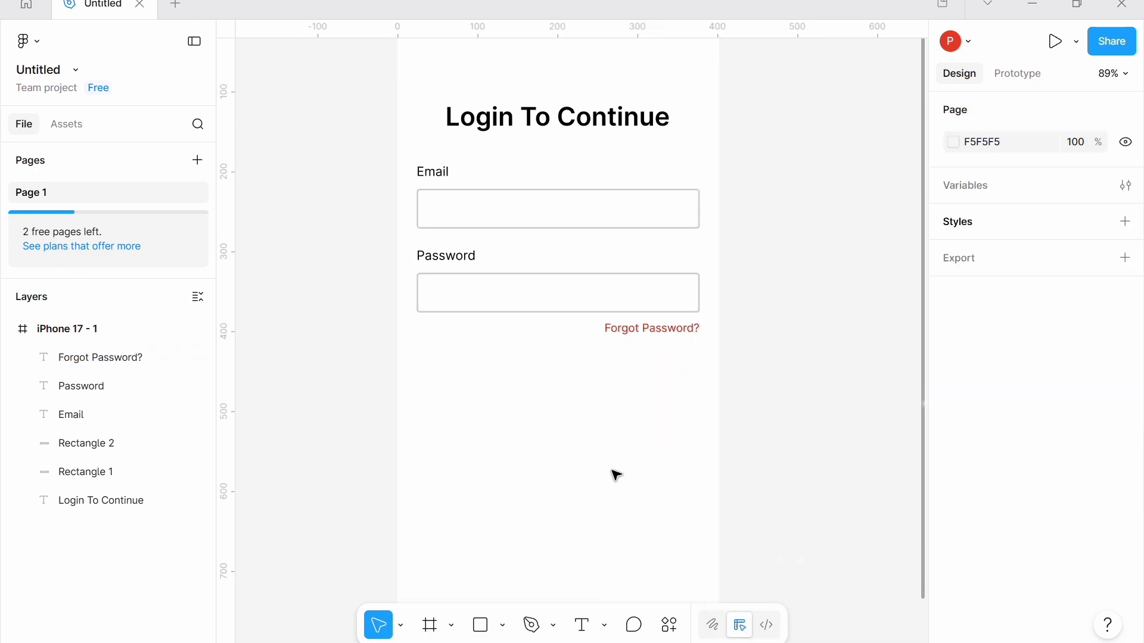
left_click(562, 288)
key("ctrl+d")
left_click_drag(554, 266, 560, 357)
left_click(1021, 440)
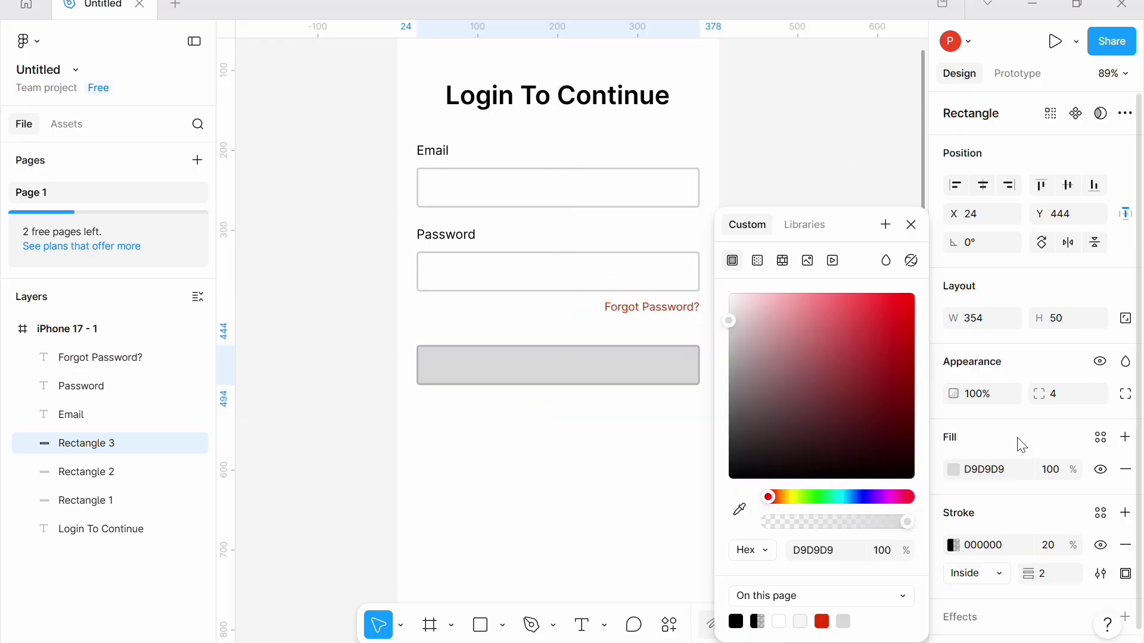
Remove the stroke from the gray button rectangle and set its fill opacity to 60%
left_click(1126, 545)
left_click(630, 467)
left_click(597, 357)
left_click(1050, 476)
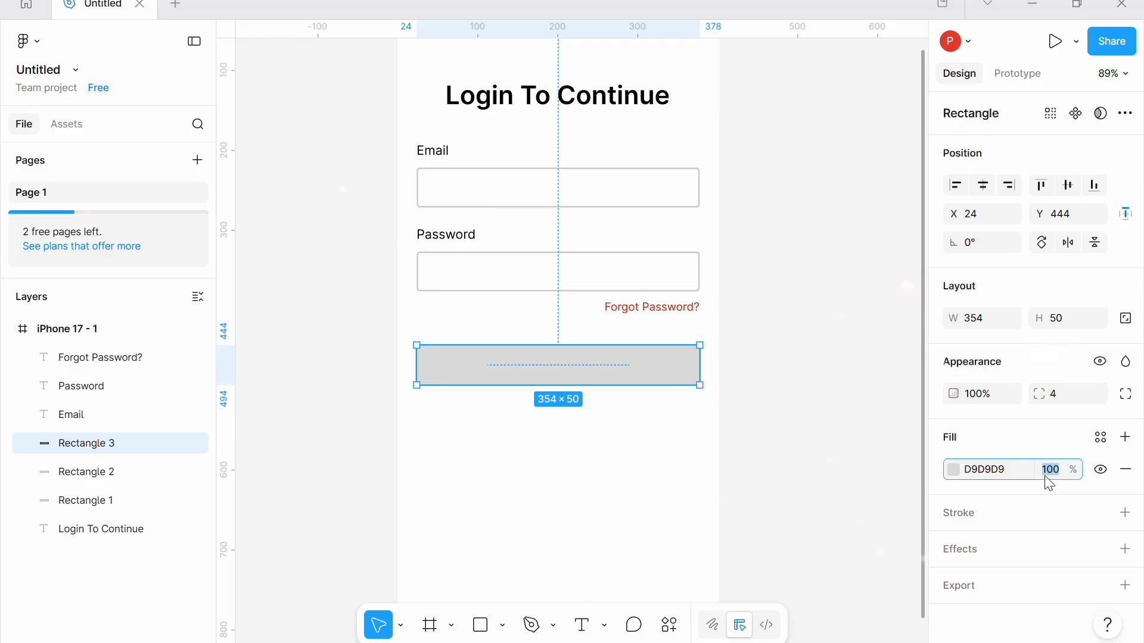
type("60")
left_click(654, 495)
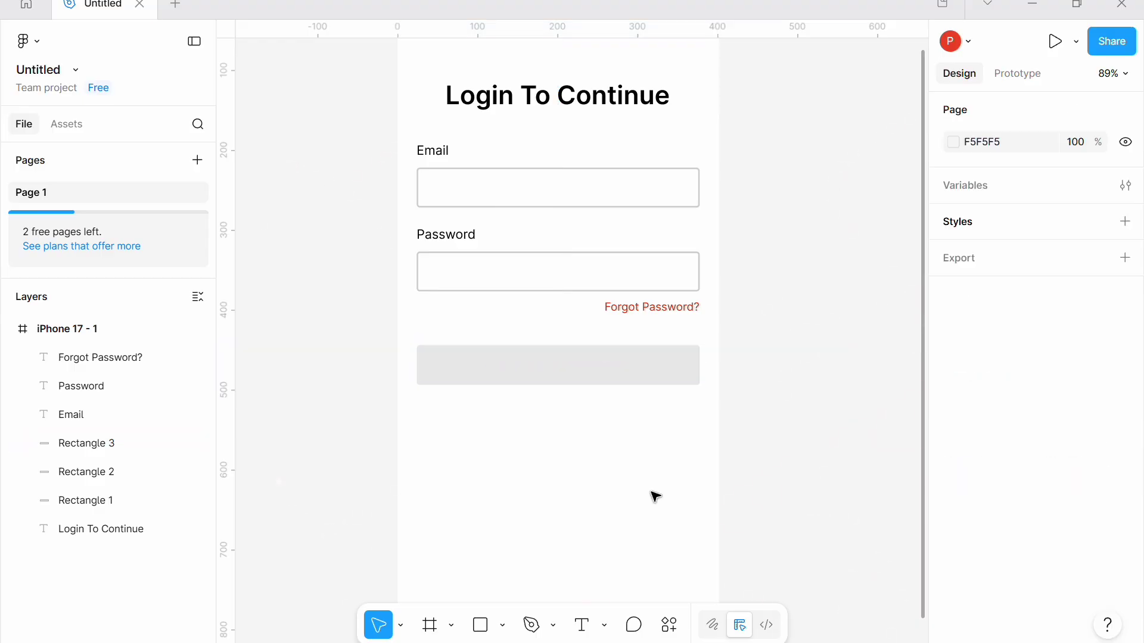
Copy the Password label onto the gray button, change its text to "Login" and center it horizontally
left_click(442, 241)
left_click_drag(443, 244, 560, 371)
double_click(558, 368)
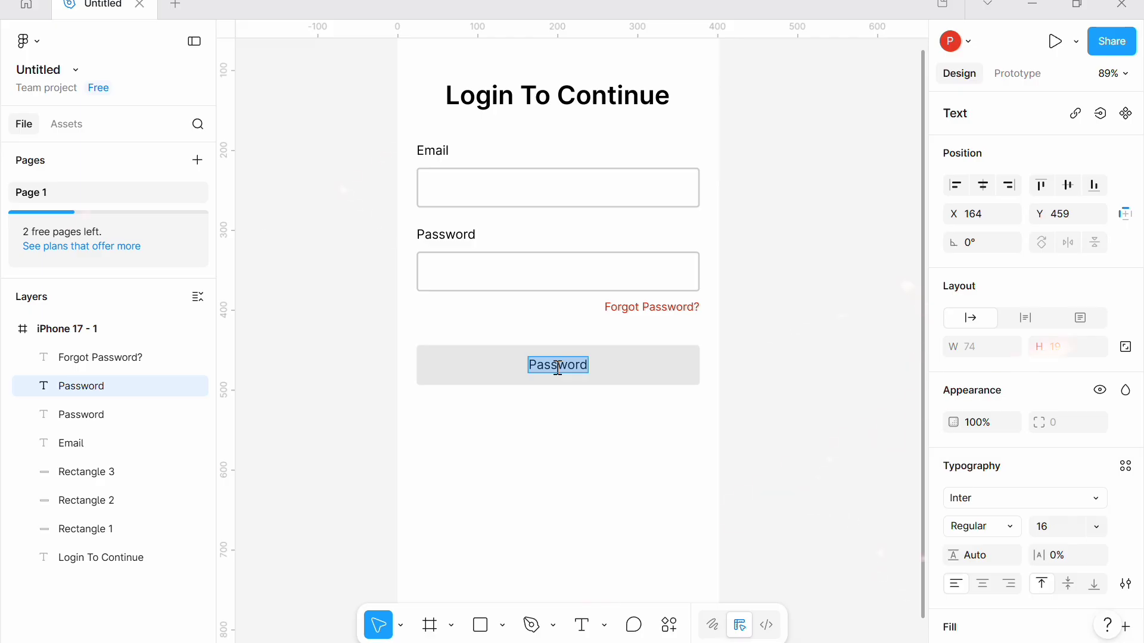
type("Login")
key("Escape")
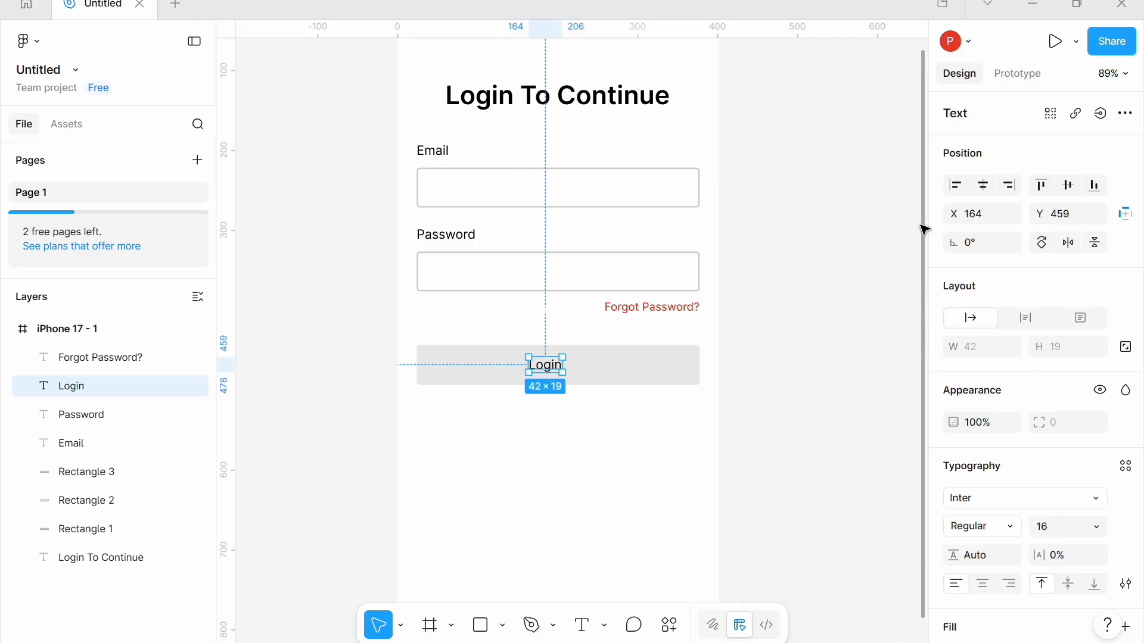
left_click(983, 185)
left_click(524, 499)
Duplicate the Login text just below the button and change the copy's text to "or"
scroll(524, 499, "down", 1)
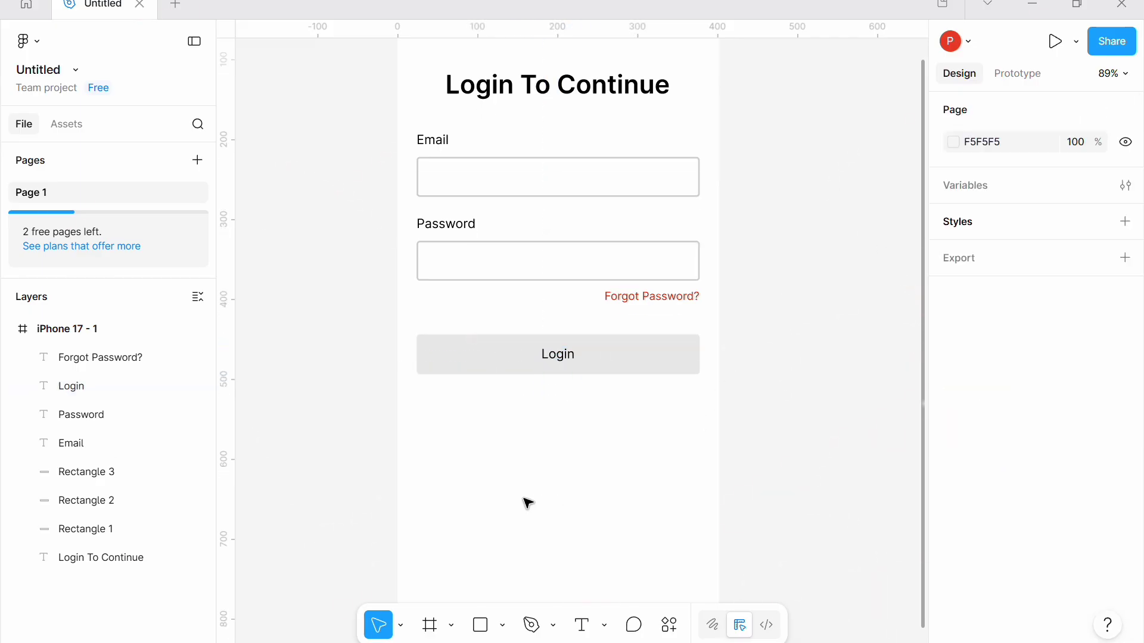
left_click(566, 341)
key("ctrl+d")
left_click_drag(565, 342, 564, 383)
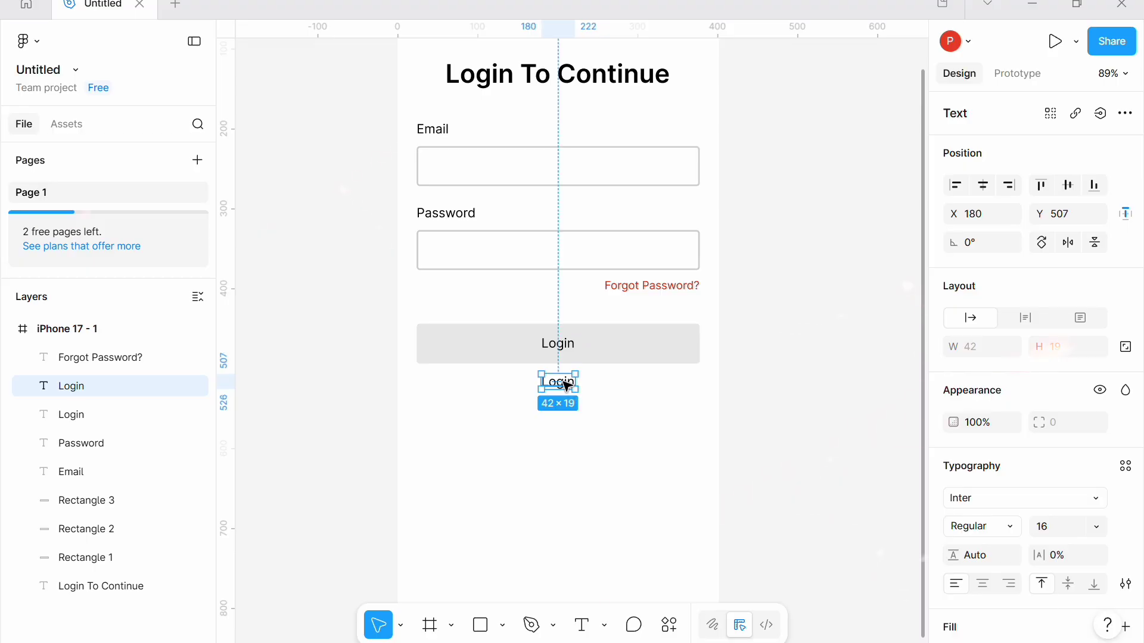
double_click(566, 383)
type("or")
key("Escape")
Set the "or" text's font size to 14 and move it slightly closer to the Login button
left_click(1096, 527)
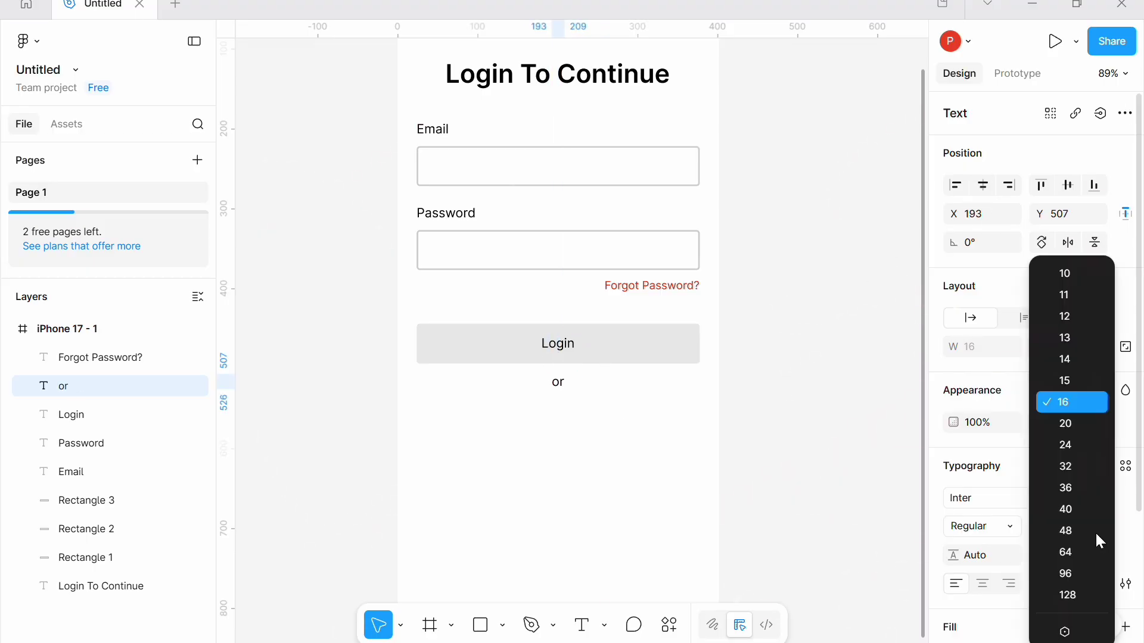
left_click(1066, 332)
key("Right")
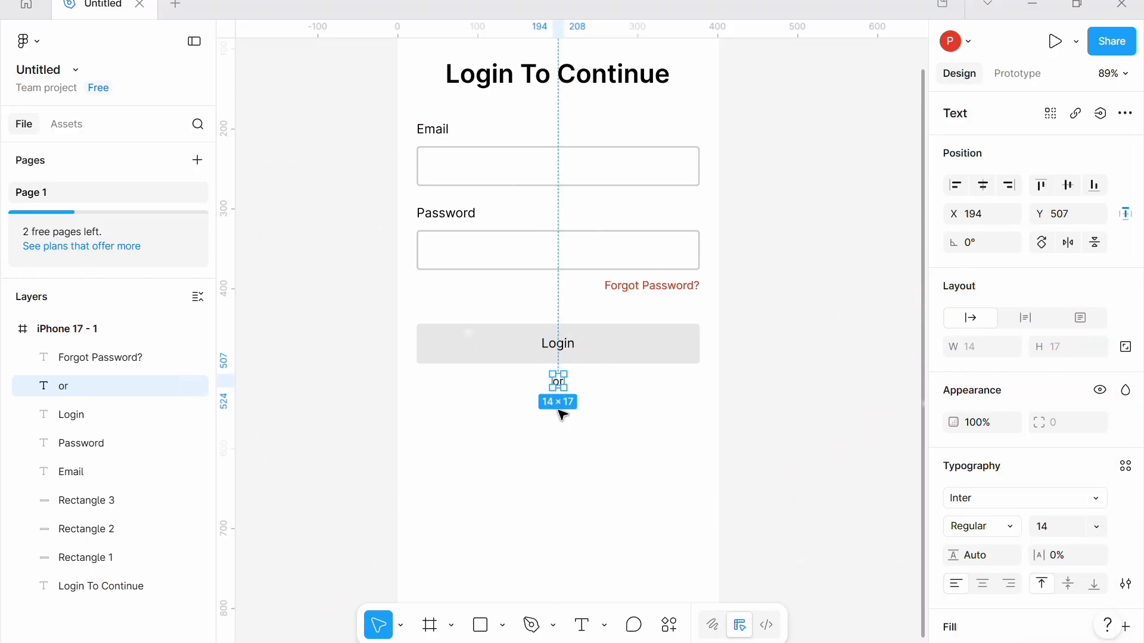
left_click_drag(558, 386, 558, 385)
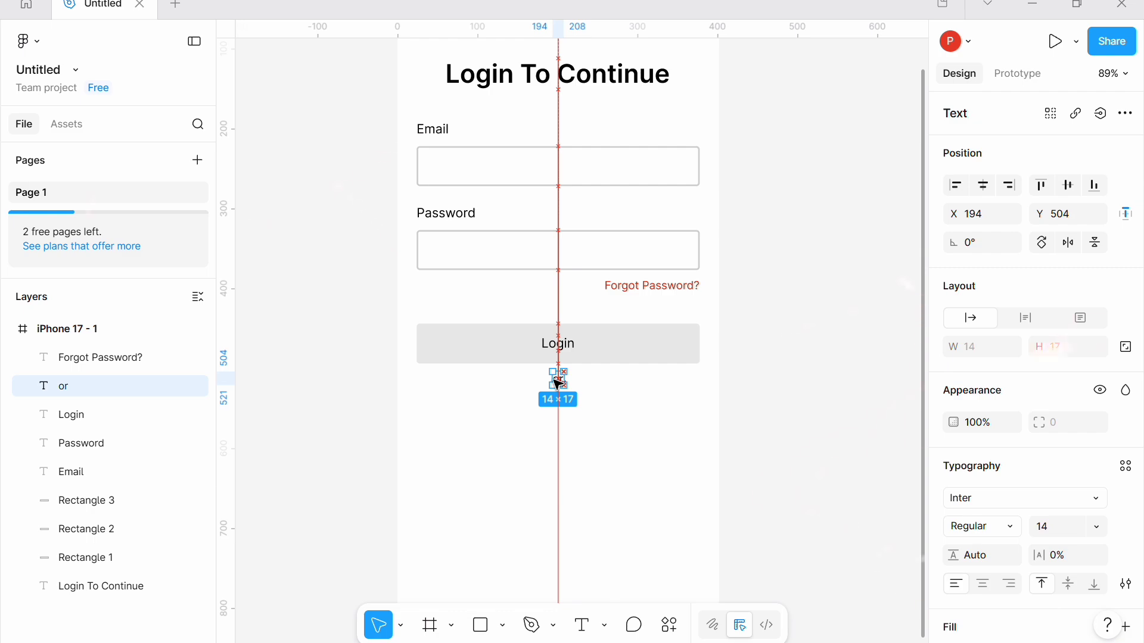
Extend the text to "or continue with", center it horizontally and place it a little lower under the Login button
double_click(560, 382)
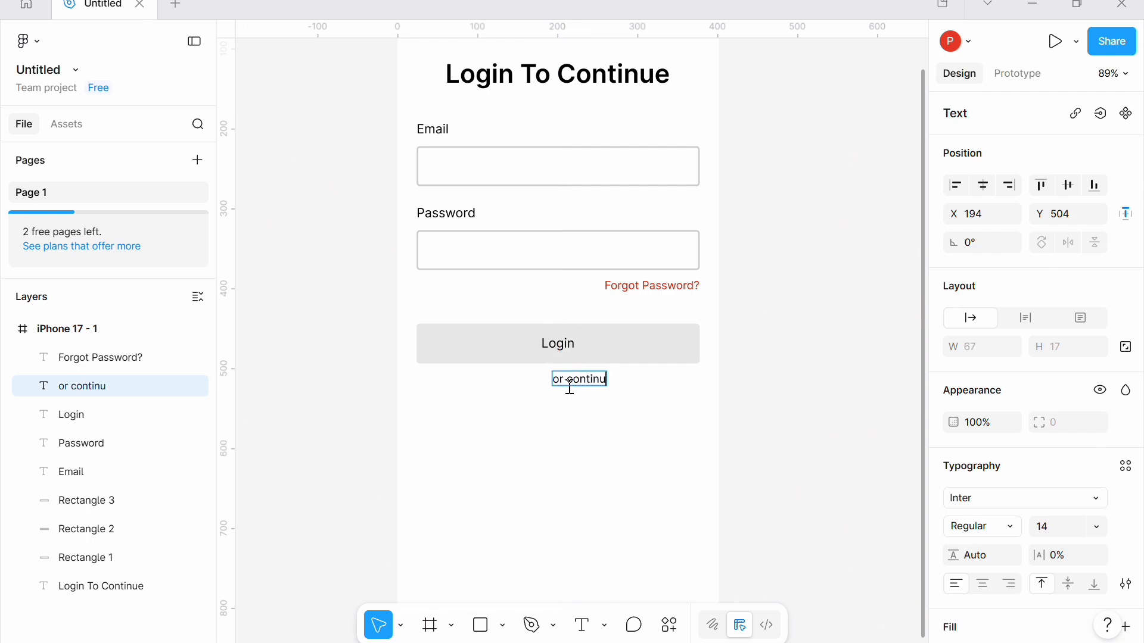
key("Escape")
left_click(983, 186)
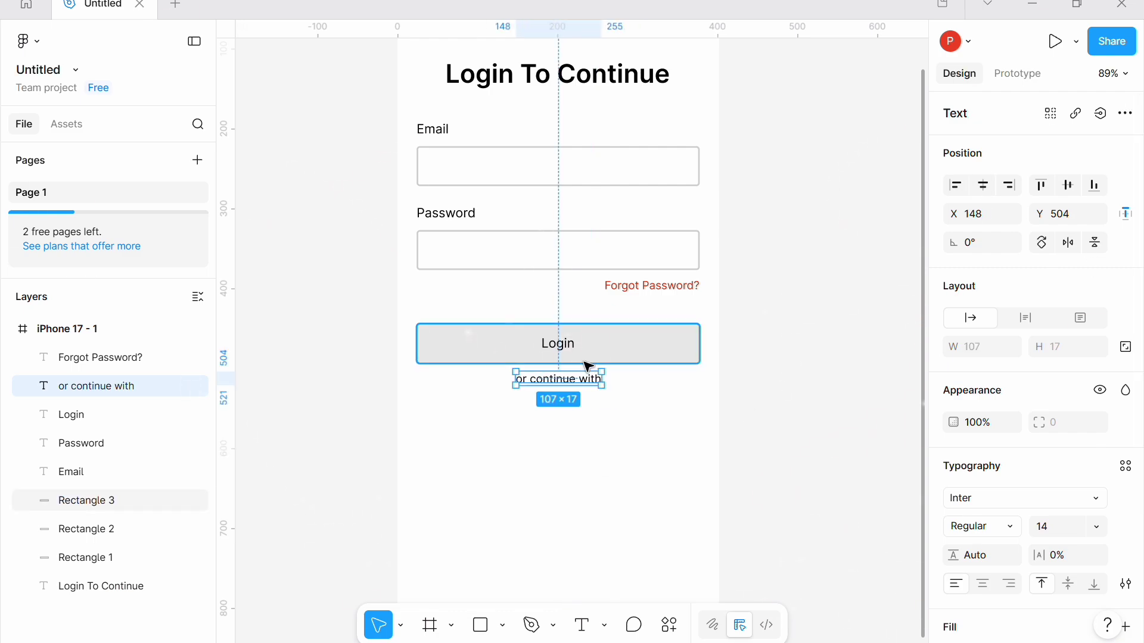
left_click_drag(568, 374, 567, 379)
key("Down")
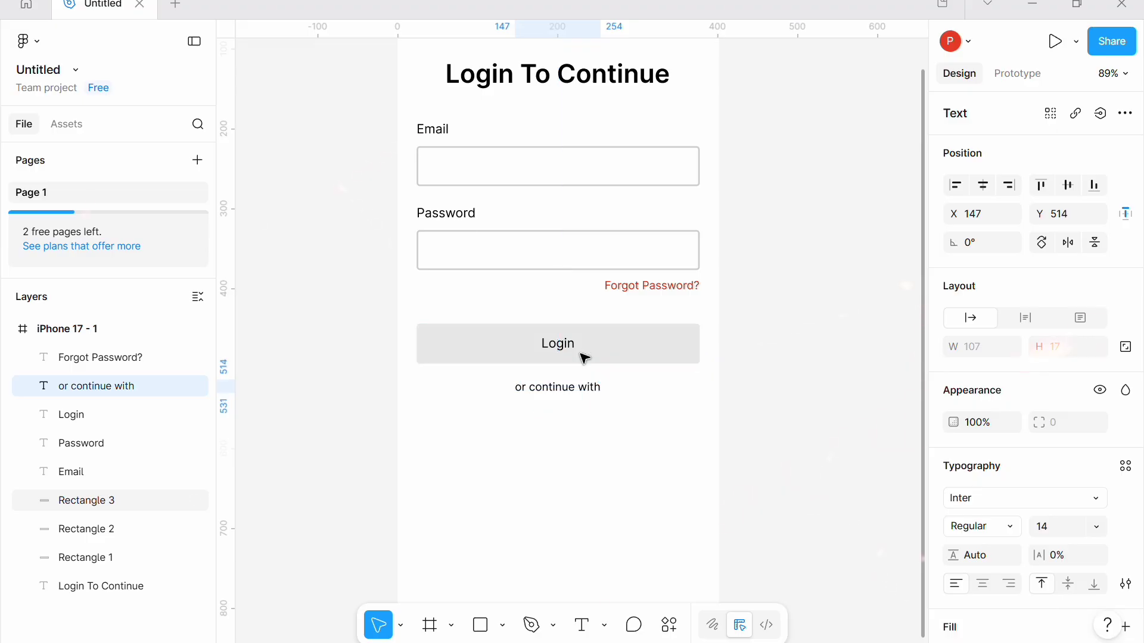
Duplicate the Login button rectangle below "or continue with" and shrink the copy to a 50 by 50 square
scroll(581, 352, "down", 1)
left_click(595, 337)
left_click(604, 297)
left_click_drag(603, 299, 595, 394)
left_click_drag(698, 390, 483, 396)
Duplicate the square into a row of three, with gaps of 20 between them
key("Right")
key("Right")
key("Right")
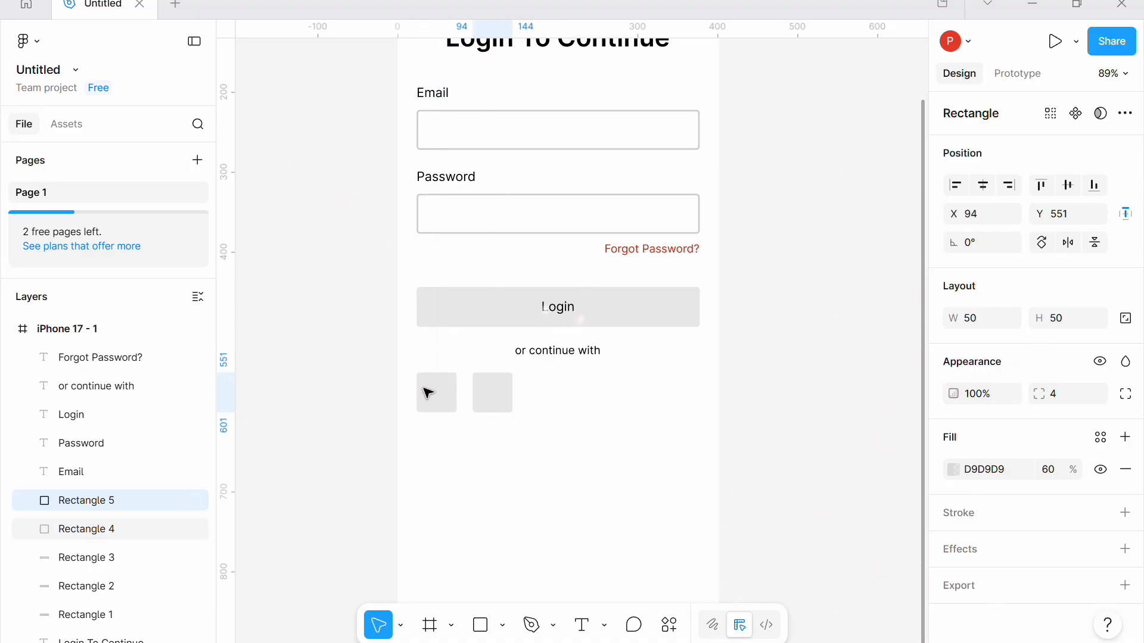
key("ctrl+d")
Group the three squares and center the group horizontally in the frame
left_click_drag(421, 459, 601, 400)
key("ctrl+g")
left_click(982, 186)
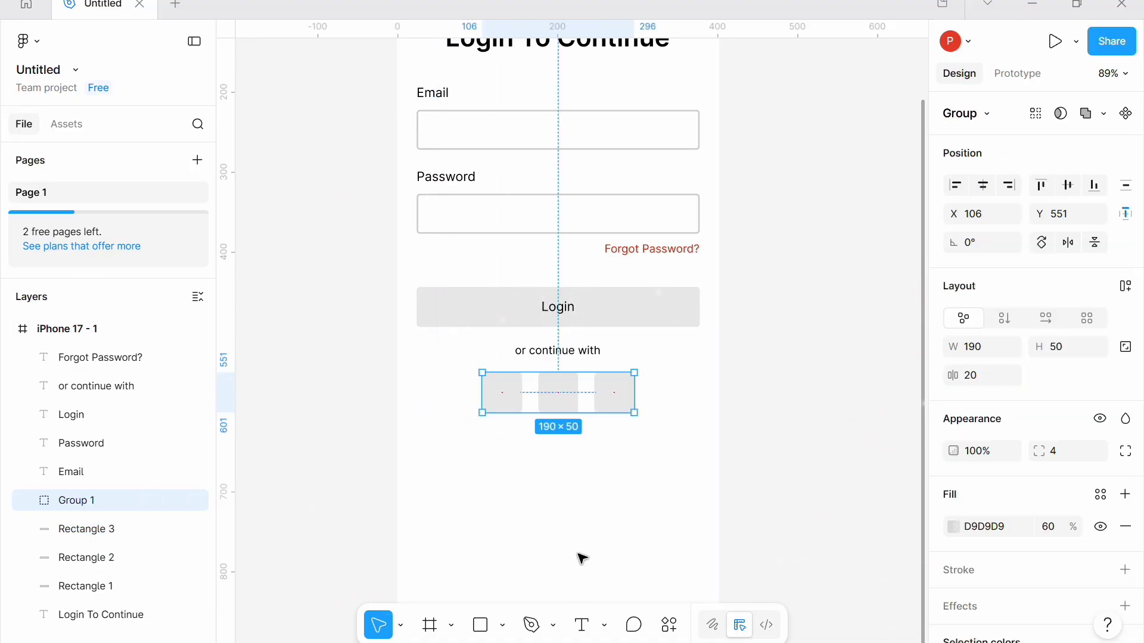
left_click(567, 521)
scroll(570, 521, "down", 2)
scroll(571, 520, "down", 1)
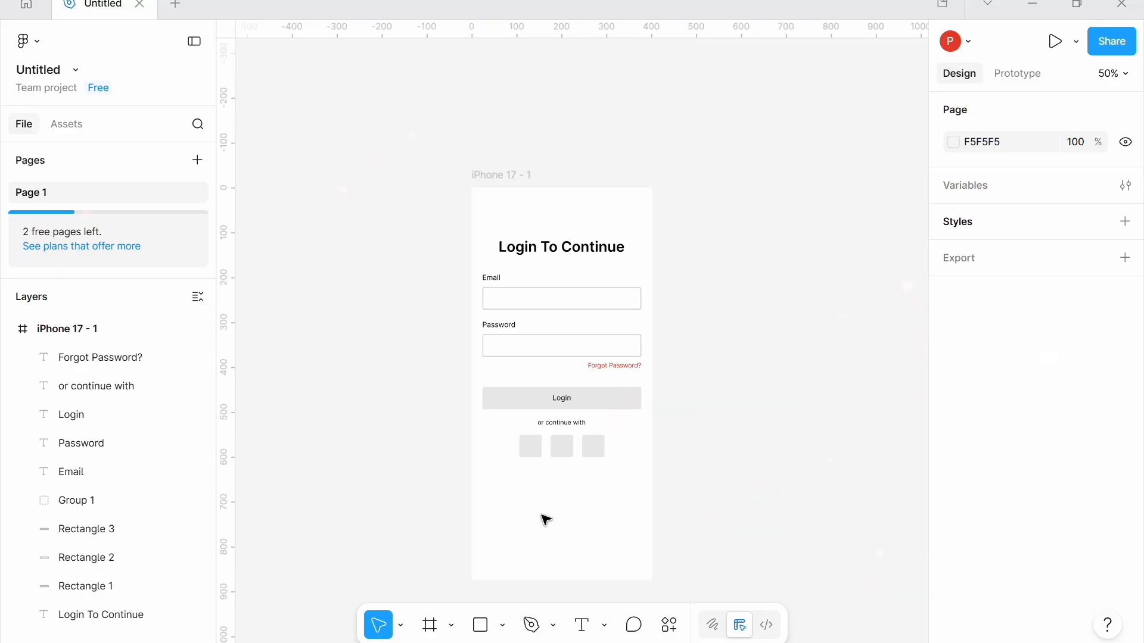
scroll(495, 159, "down", 1)
scroll(495, 158, "down", 2)
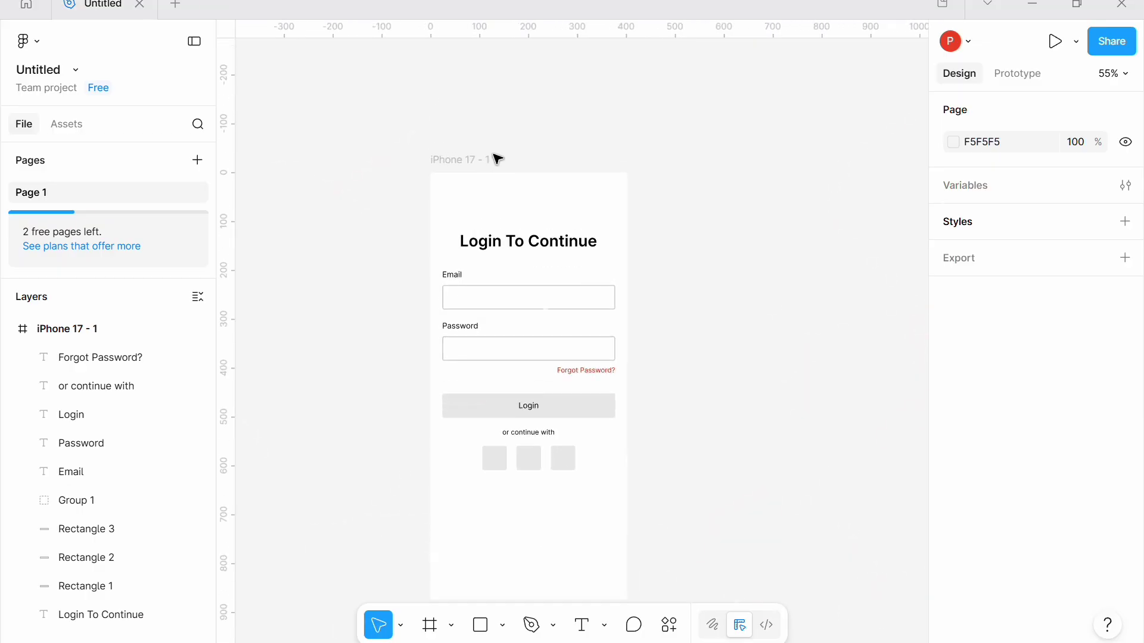
Duplicate the login screen frame beside the original
left_click(461, 132)
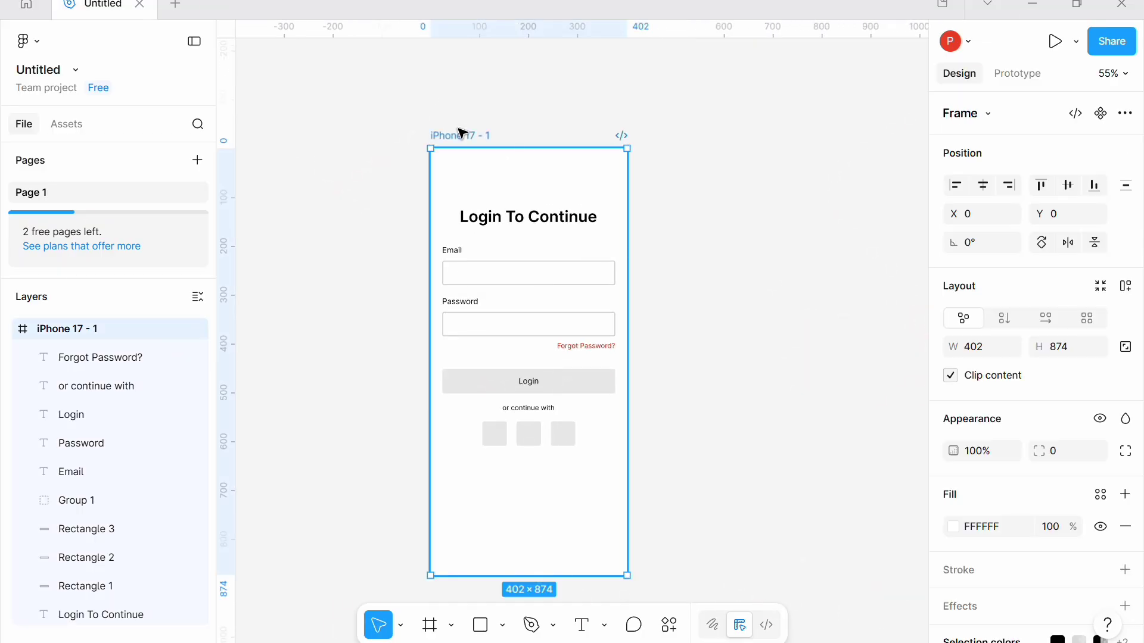
key("ctrl+d")
scroll(888, 232, "right", 1)
scroll(887, 233, "up", 1)
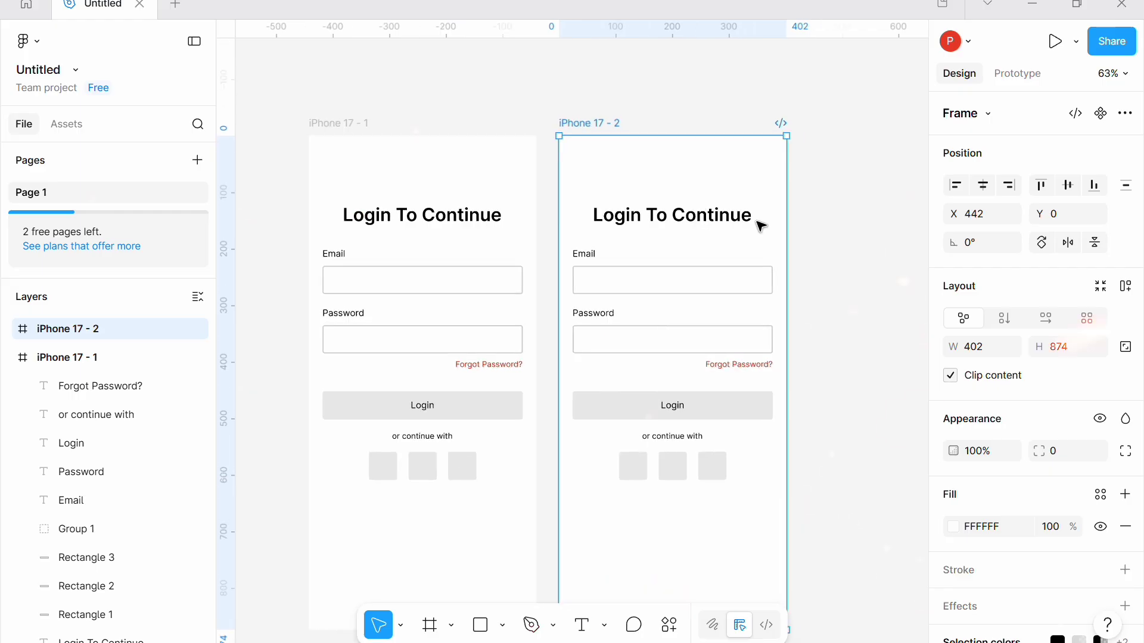
Change the duplicated screen's heading to "Create New Account" and center it horizontally in the frame
double_click(659, 217)
left_click(679, 220)
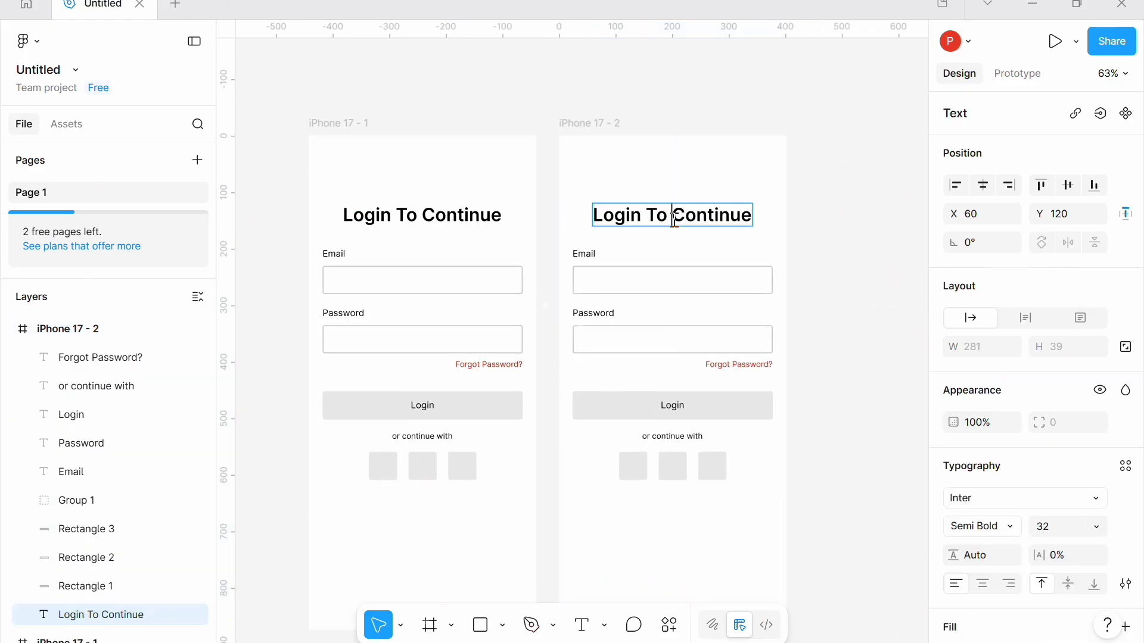
triple_click(631, 218)
type("Create")
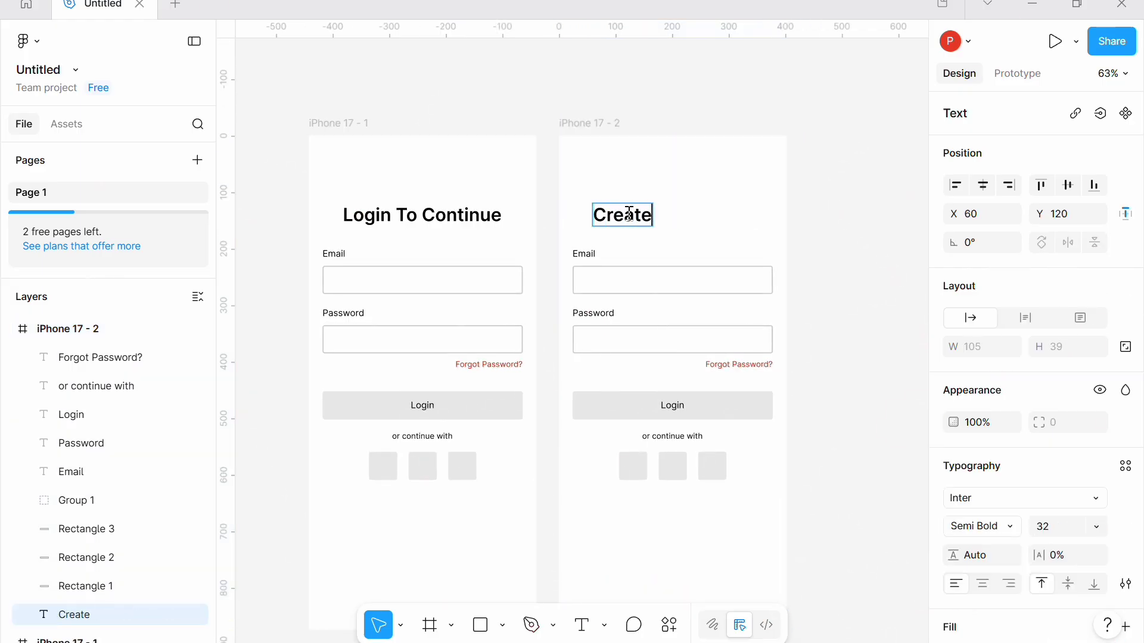
type(" New Acc")
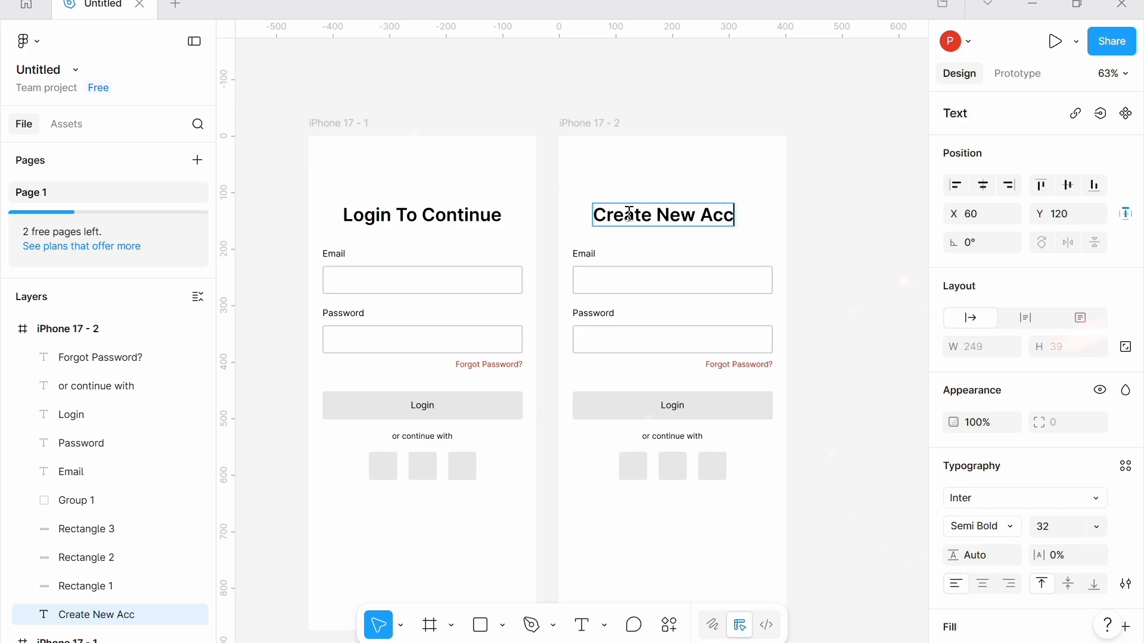
type("ount")
key("Escape")
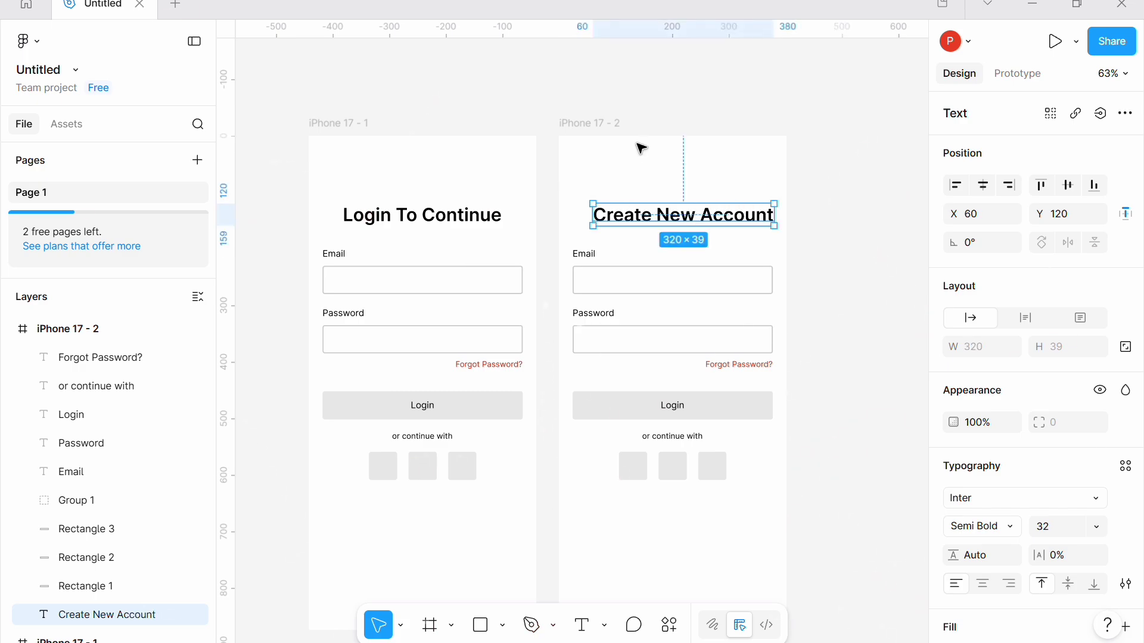
left_click(982, 187)
Relabel the two fields of the Create New Account screen as "Full Name" and "Email"
scroll(577, 266, "up", 1)
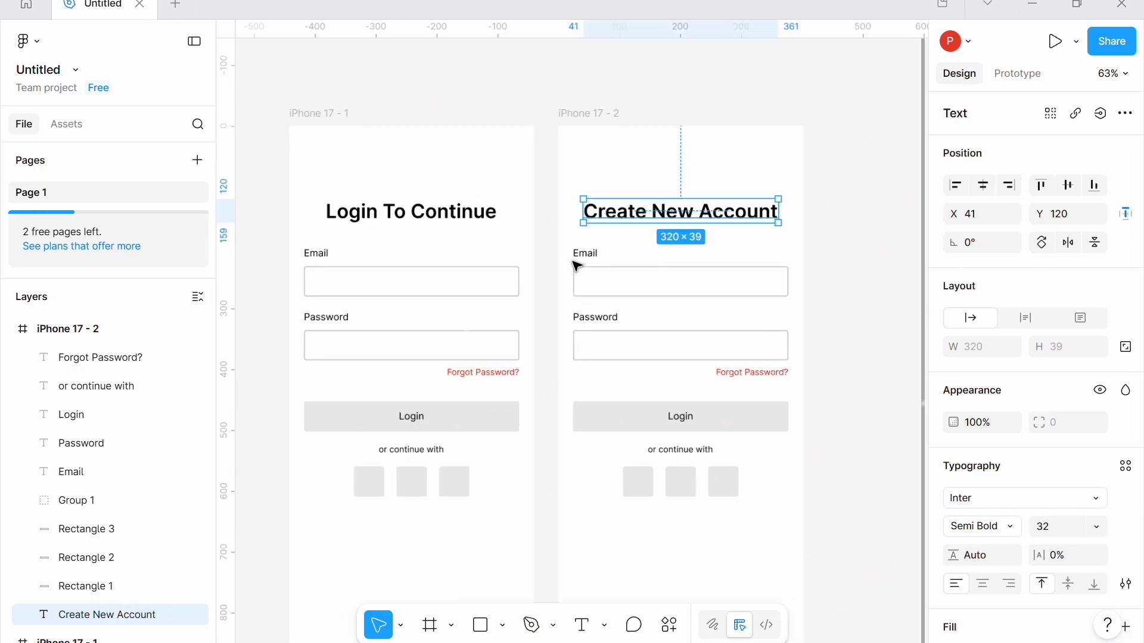
scroll(577, 266, "up", 3)
double_click(581, 253)
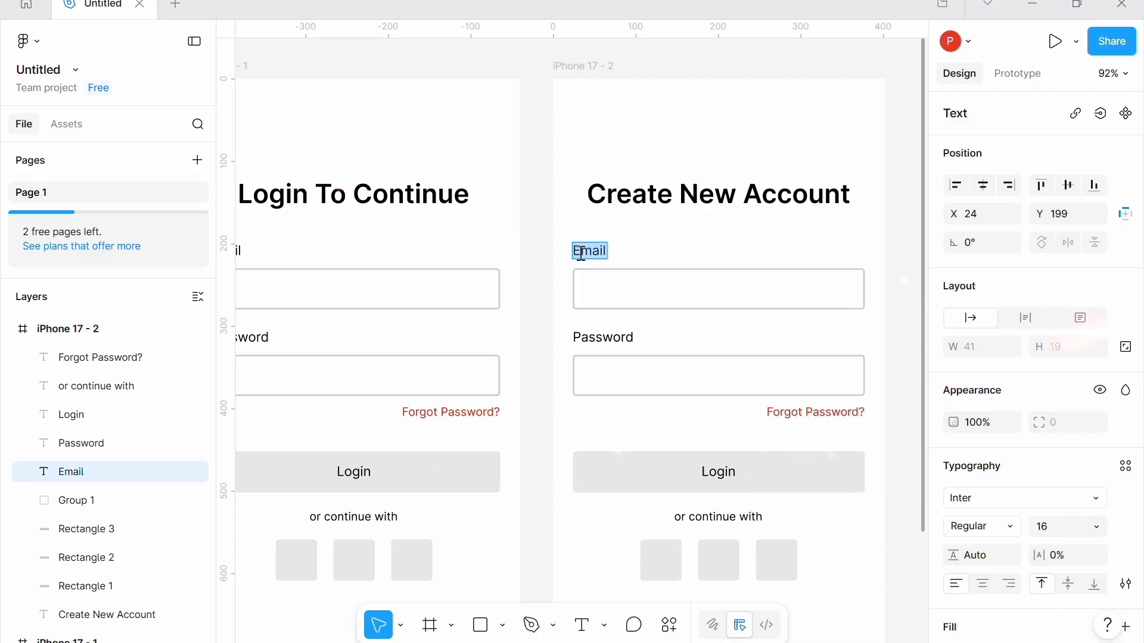
type("Full Name")
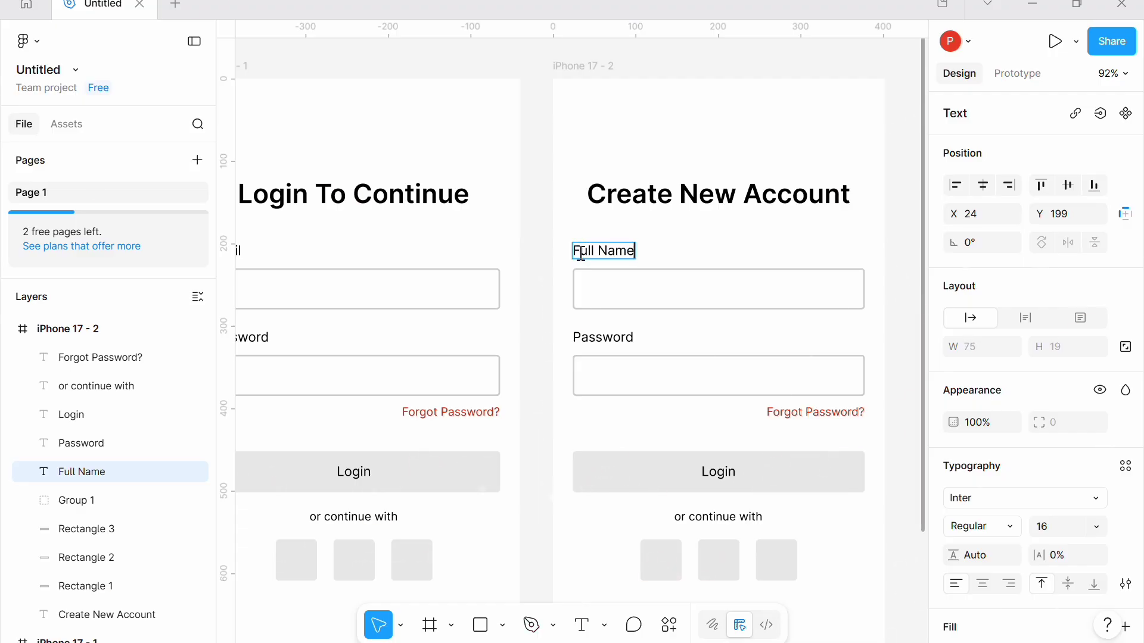
double_click(585, 337)
type("Email")
key("Escape")
Delete everything below the Email field on the Create New Account screen
scroll(696, 360, "down", 1)
scroll(695, 361, "down", 1)
scroll(696, 360, "right", 1)
left_click_drag(546, 325, 785, 520)
key("Delete")
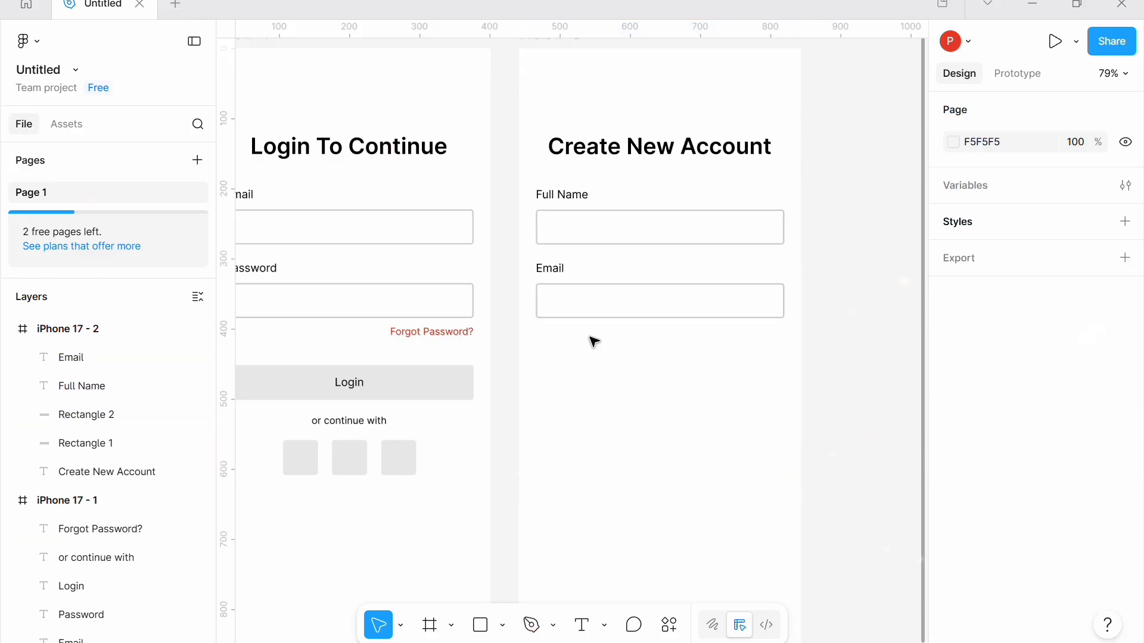
Duplicate the Email label and field directly below with matching spacing, and change the copied label to "Password"
left_click_drag(590, 337, 552, 269)
left_click_drag(592, 296, 592, 370)
double_click(550, 343)
type("Passwor")
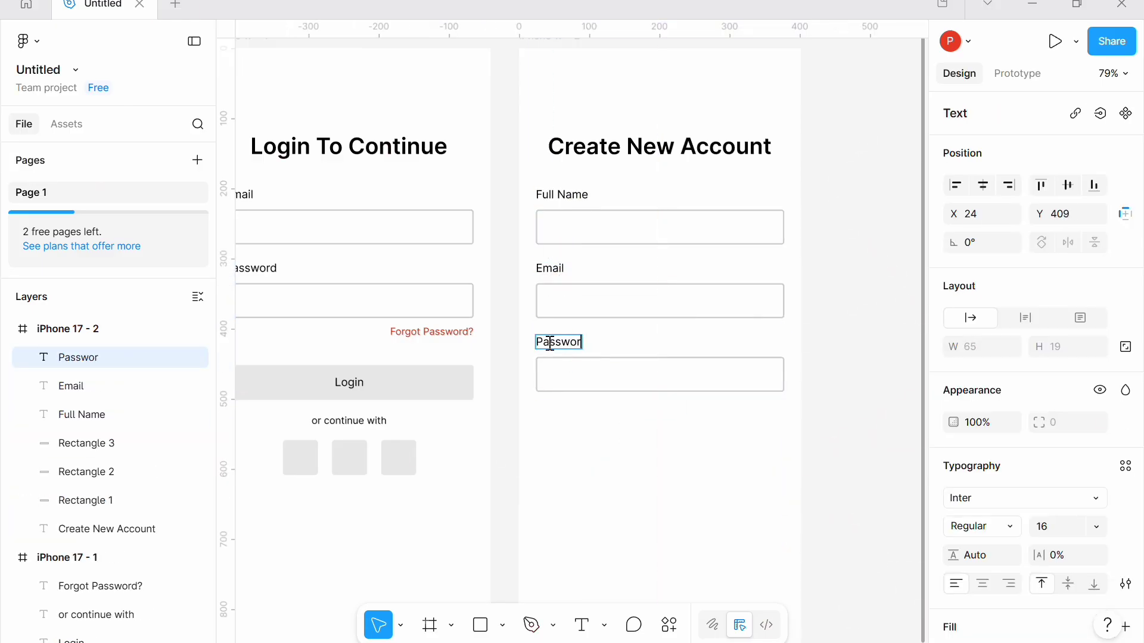
type("d")
key("Escape")
Duplicate the Password label and field below with matching spacing, and change the copied label to "Confirm Password"
left_click_drag(521, 490, 618, 332)
left_click_drag(635, 379, 635, 452)
double_click(539, 417)
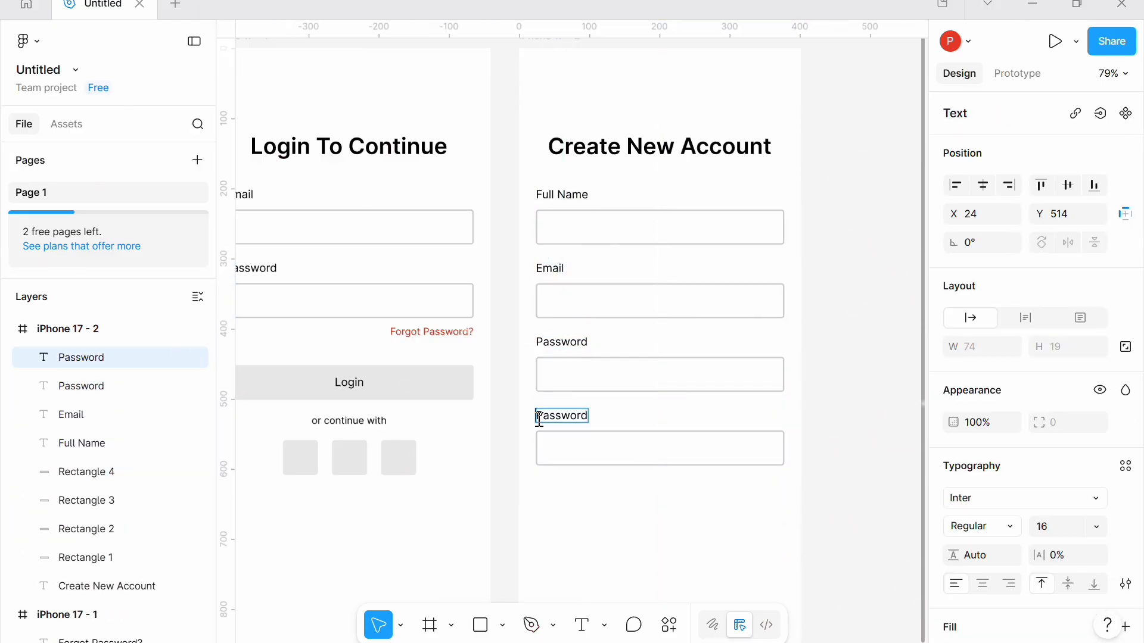
type("Confirm")
left_click(590, 496)
left_click(590, 497)
Copy the Login button, "or continue with" text and three squares from the login screen to below the Confirm Password field
scroll(590, 497, "down", 2)
left_click_drag(343, 259, 289, 271)
scroll(288, 271, "left", 2)
left_click_drag(359, 416, 817, 427)
scroll(817, 427, "right", 3)
left_click(817, 426)
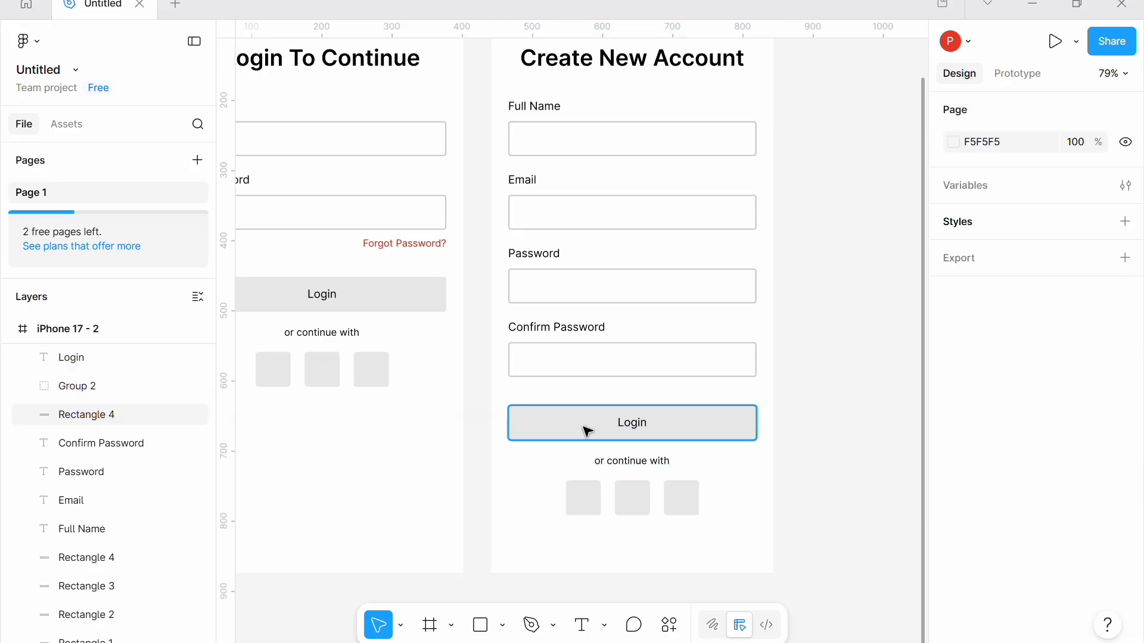
Change the copied button's label to "Register" and center it horizontally in the frame
left_click(631, 427)
double_click(630, 427)
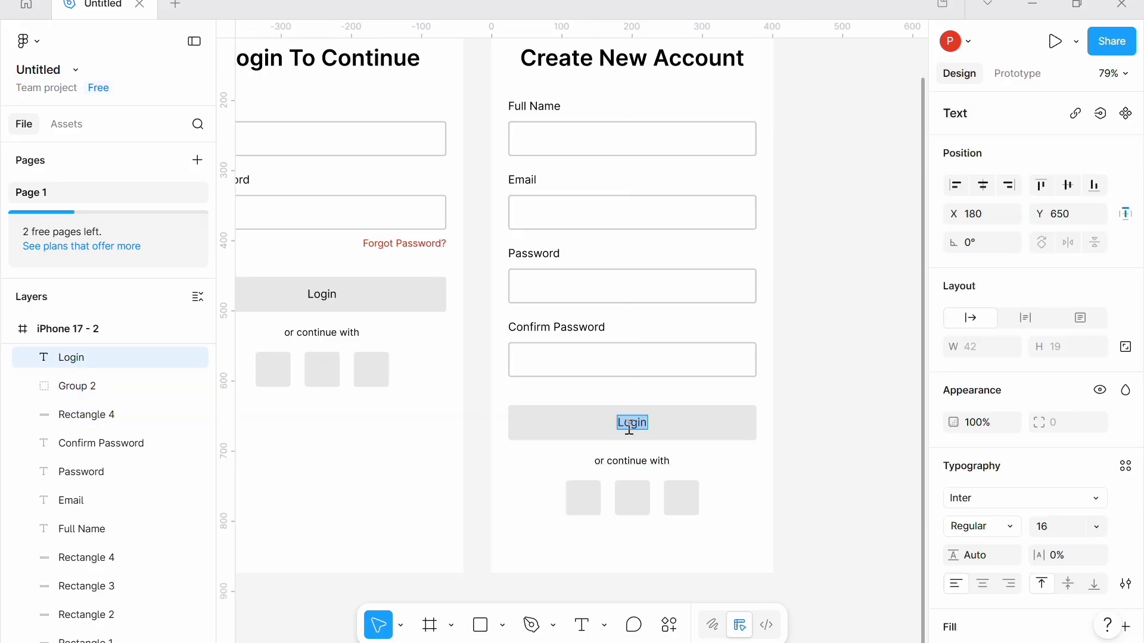
type("Register")
key("Escape")
left_click(982, 185)
left_click(768, 520)
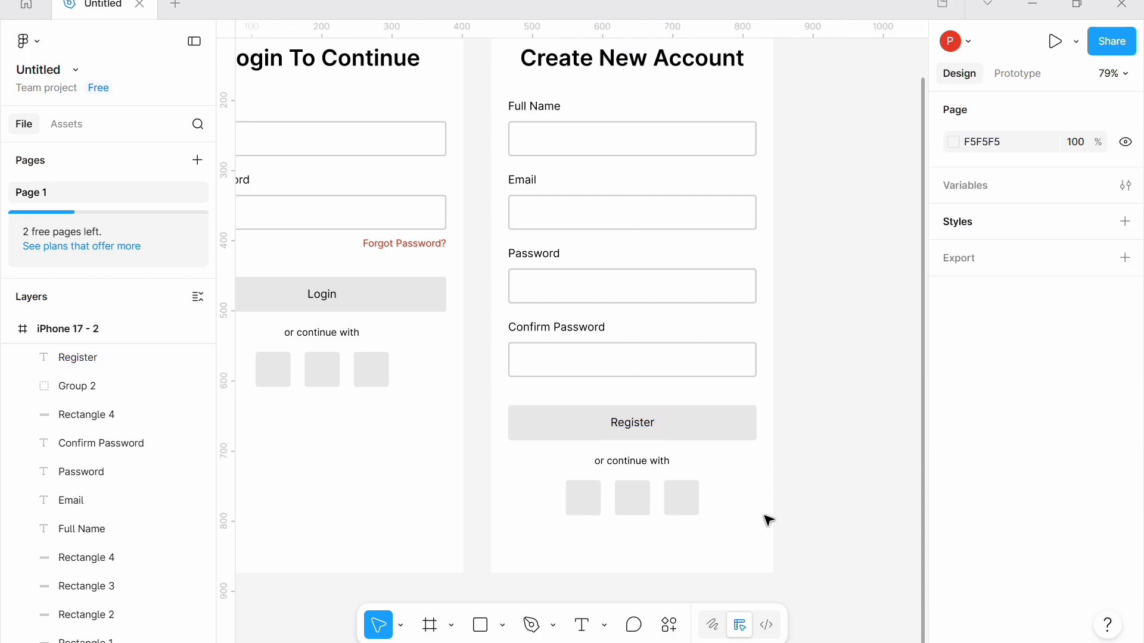
Move all contents of the Create New Account screen slightly higher in the frame
key("shift+1")
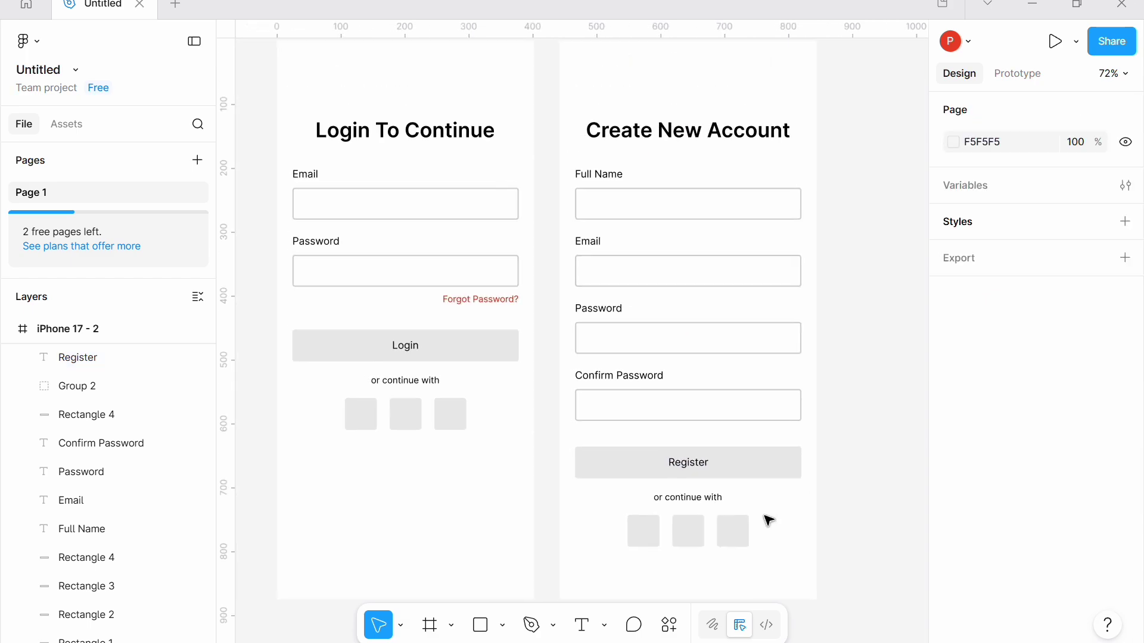
left_click_drag(852, 160, 596, 551)
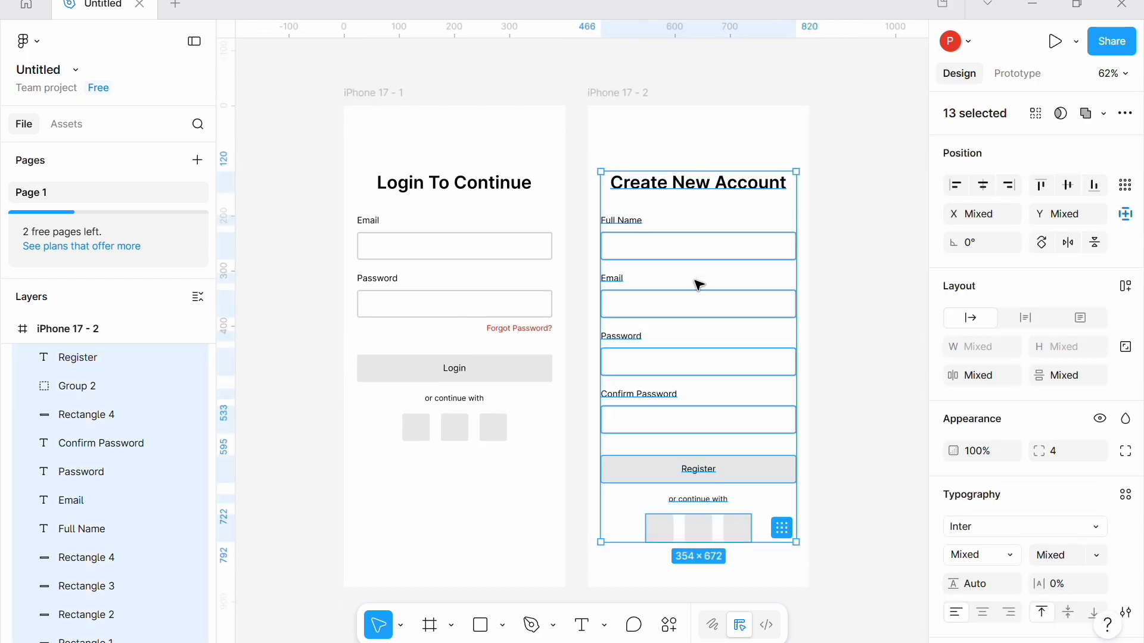
left_click_drag(703, 262, 717, 250)
left_click(863, 247)
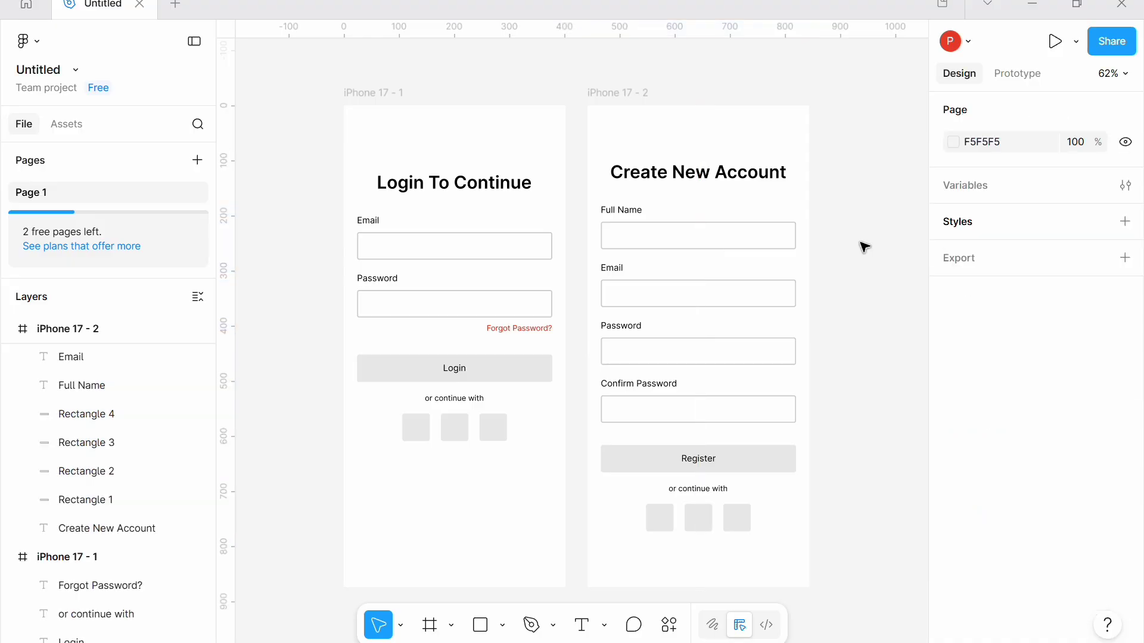
Duplicate "or continue with" below the login screen's squares, change the copy to "Don't have an account? Register" and center it horizontally
scroll(863, 248, "down", 2)
scroll(327, 401, "up", 1)
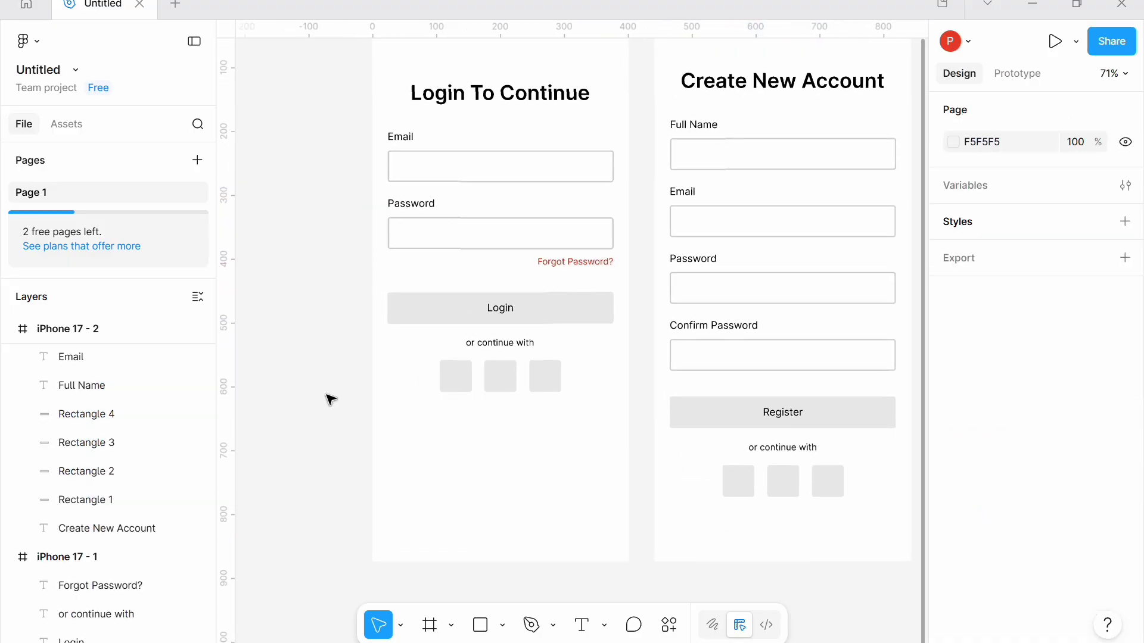
left_click(481, 341)
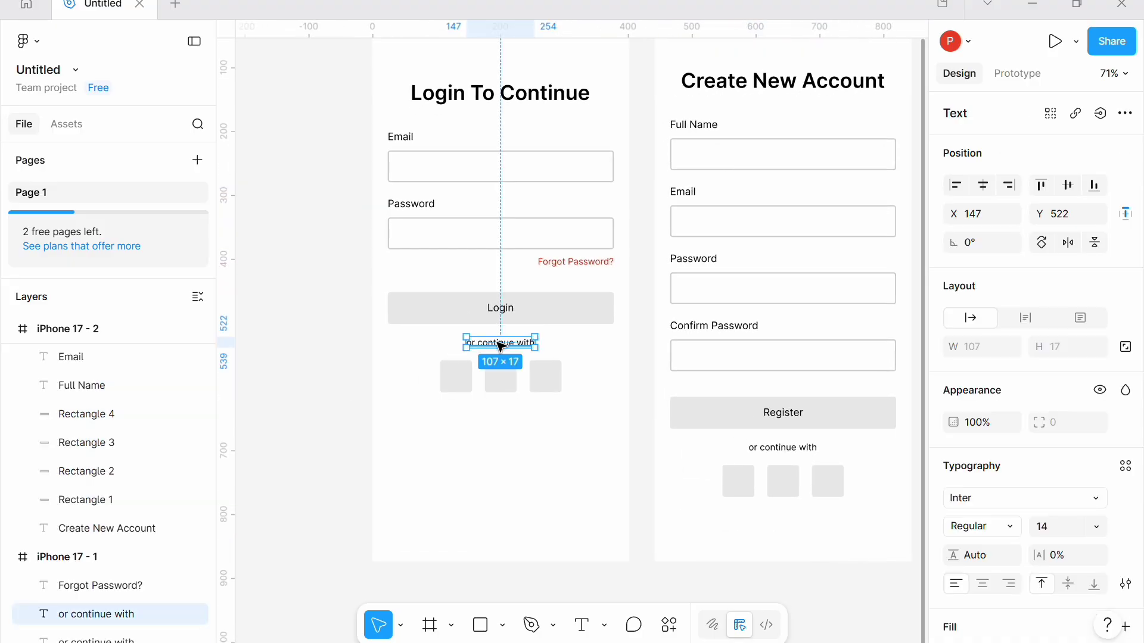
left_click_drag(500, 345, 501, 465)
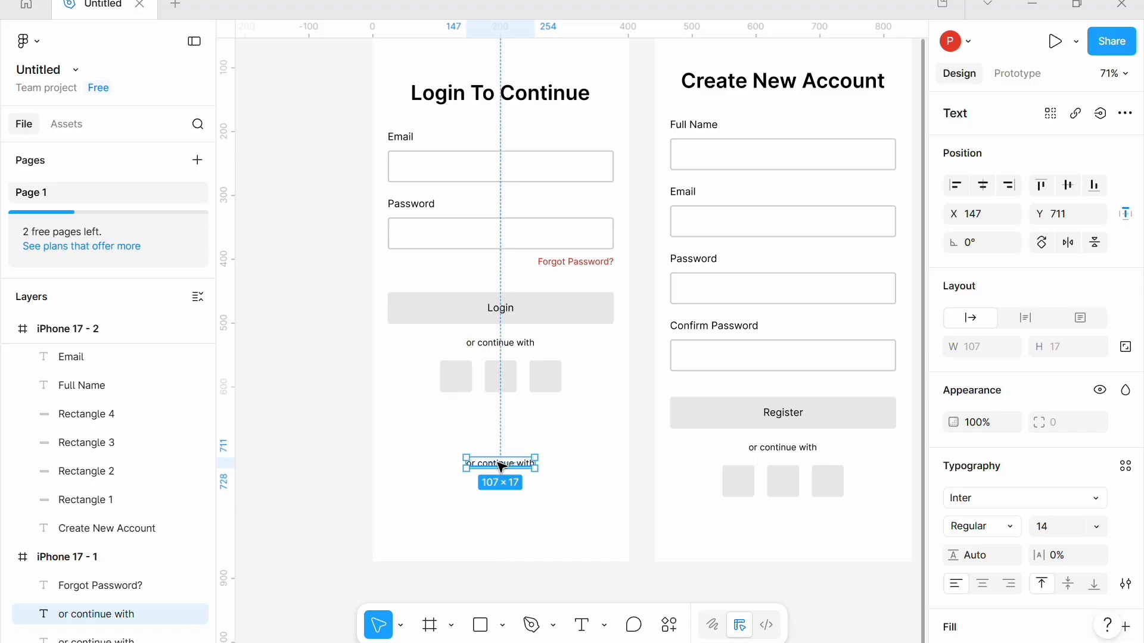
double_click(501, 464)
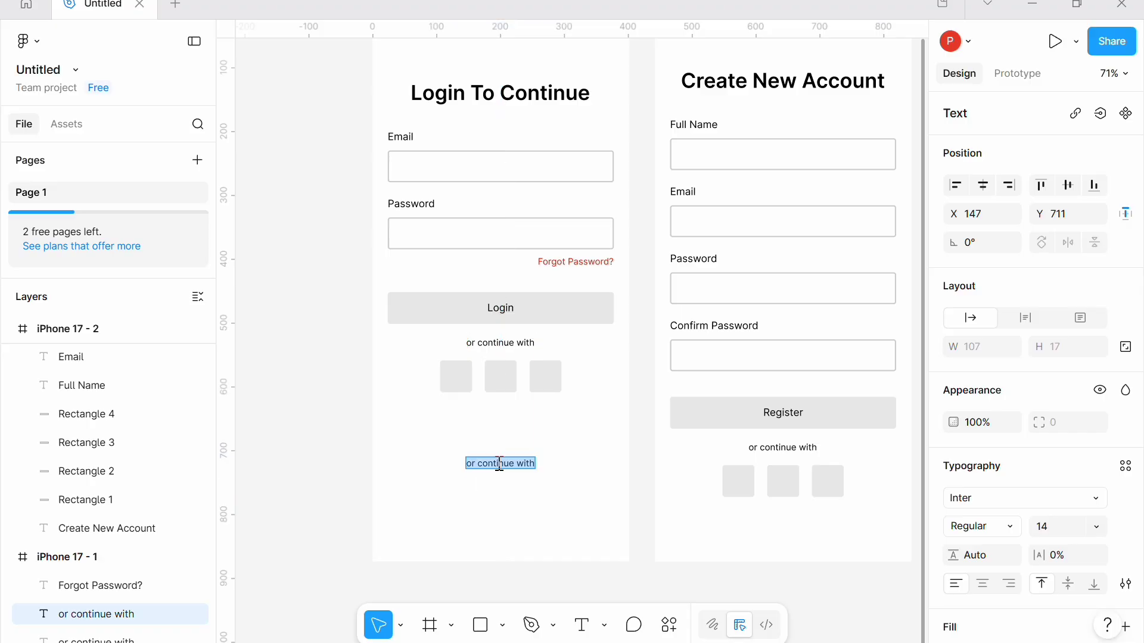
type("Don't")
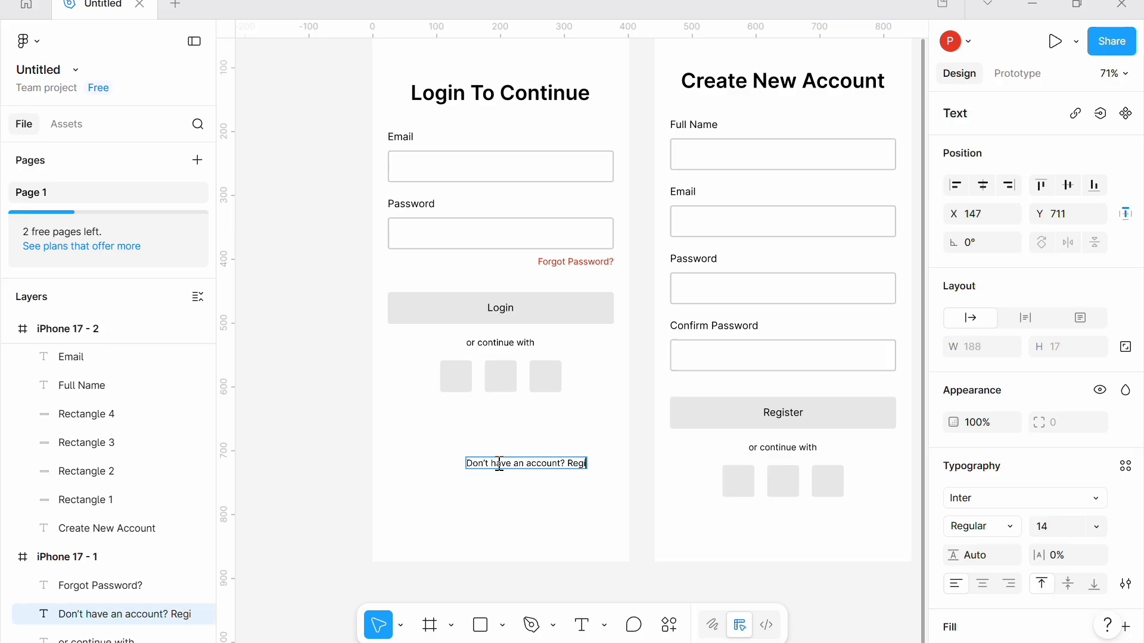
key("Escape")
key("alt+h")
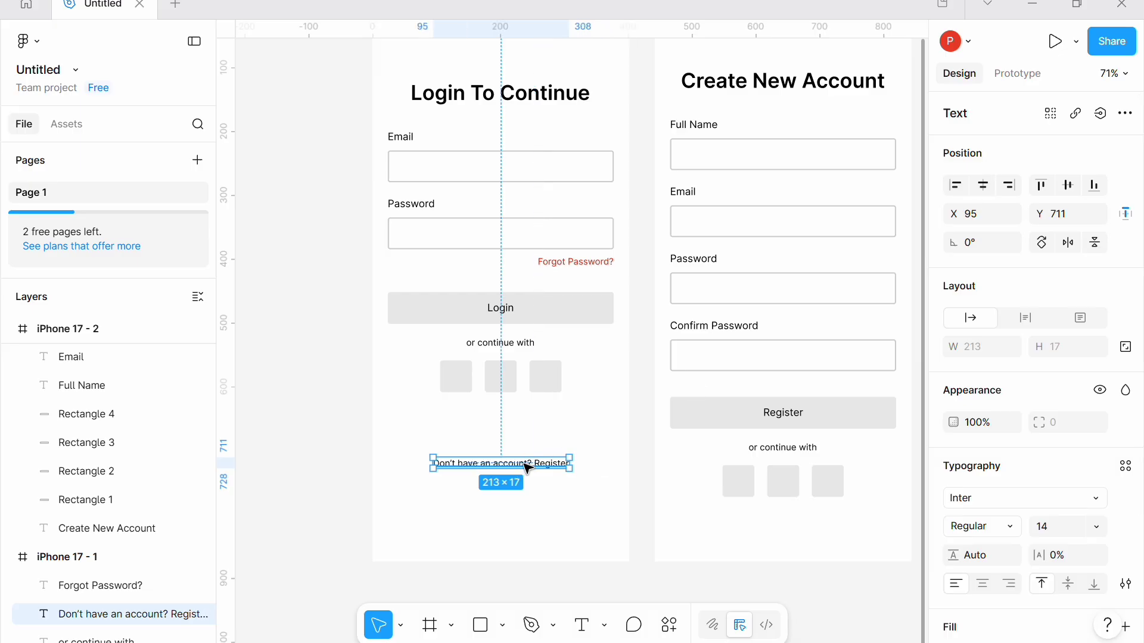
Copy the account prompt below the Create New Account screen's squares, change it to "Already have an account? Login" and center it horizontally
left_click_drag(527, 469, 791, 525)
scroll(720, 524, "up", 5)
double_click(723, 524)
type("A")
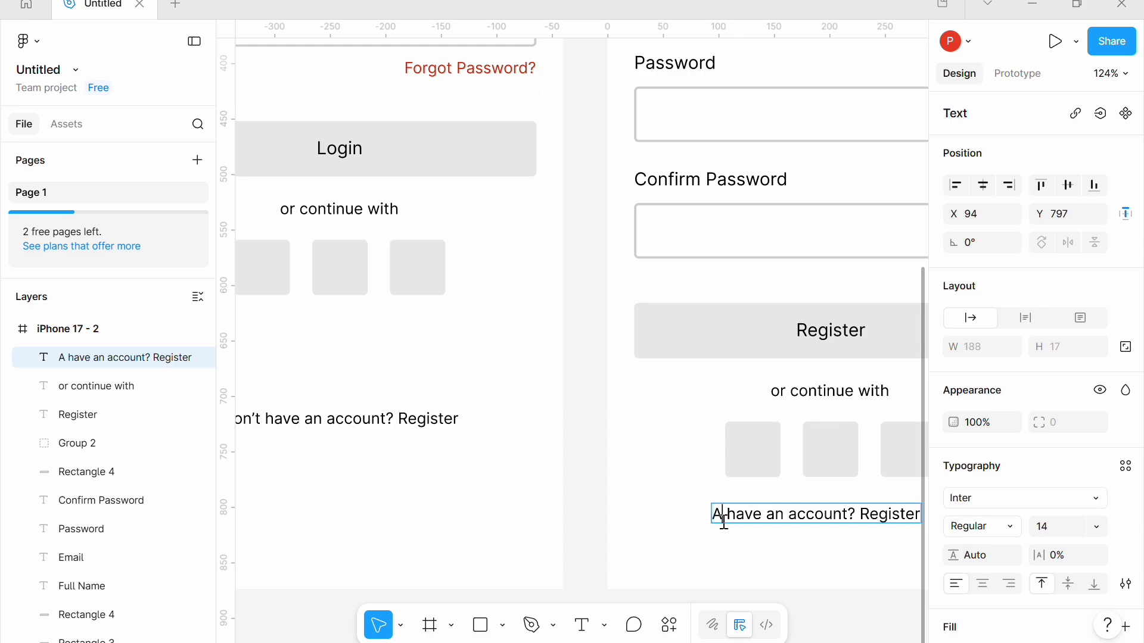
type("lready")
scroll(724, 523, "right", 3)
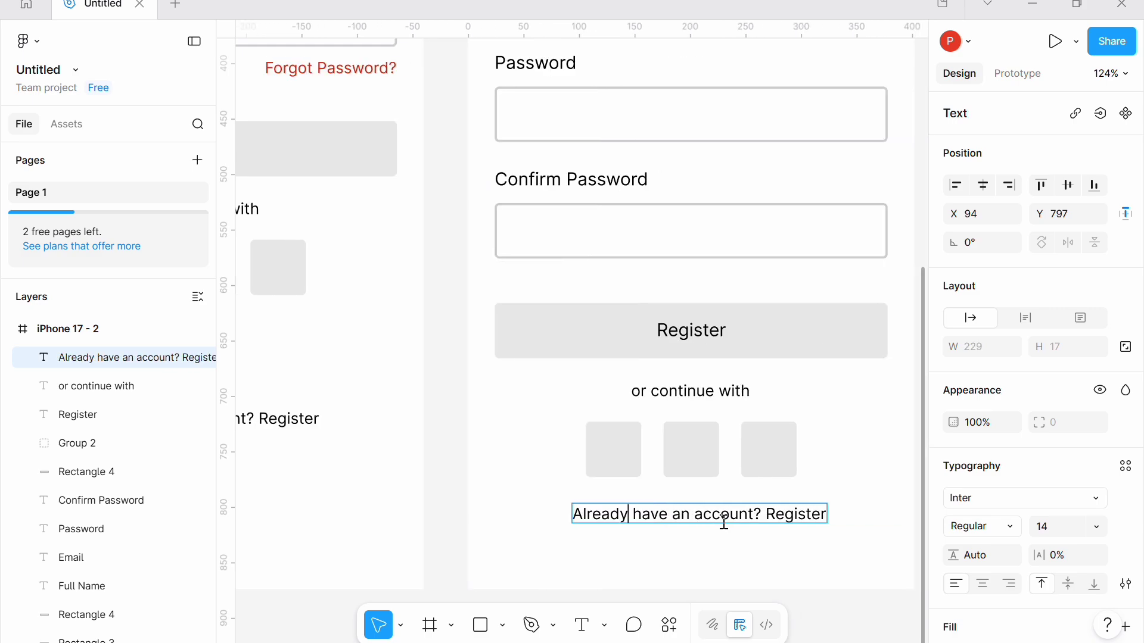
double_click(776, 513)
type("Log")
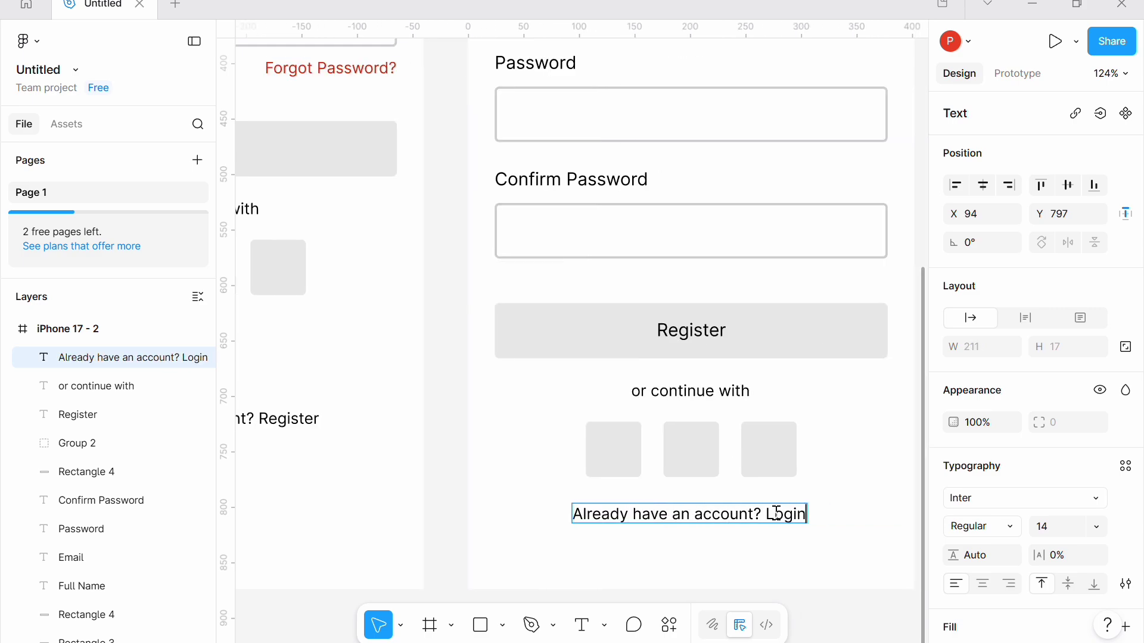
type("in")
key("Escape")
scroll(850, 360, "down", 5)
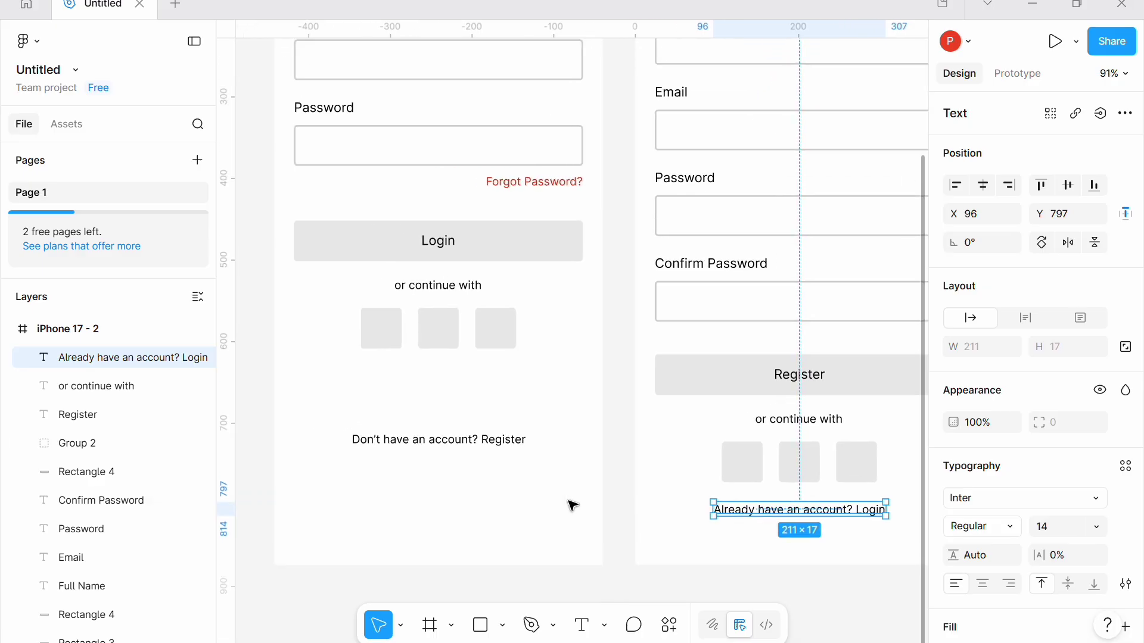
left_click(558, 505)
Set the words "Login" and "Register" in the two account prompts to Semi Bold
scroll(598, 506, "up", 1)
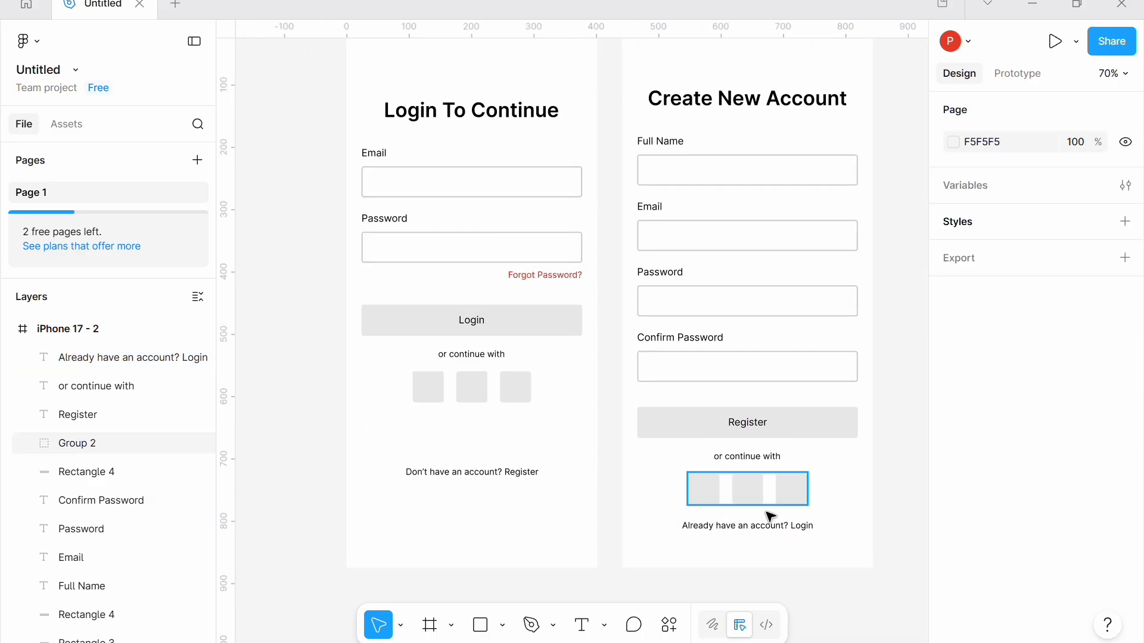
left_click(810, 527)
double_click(797, 527)
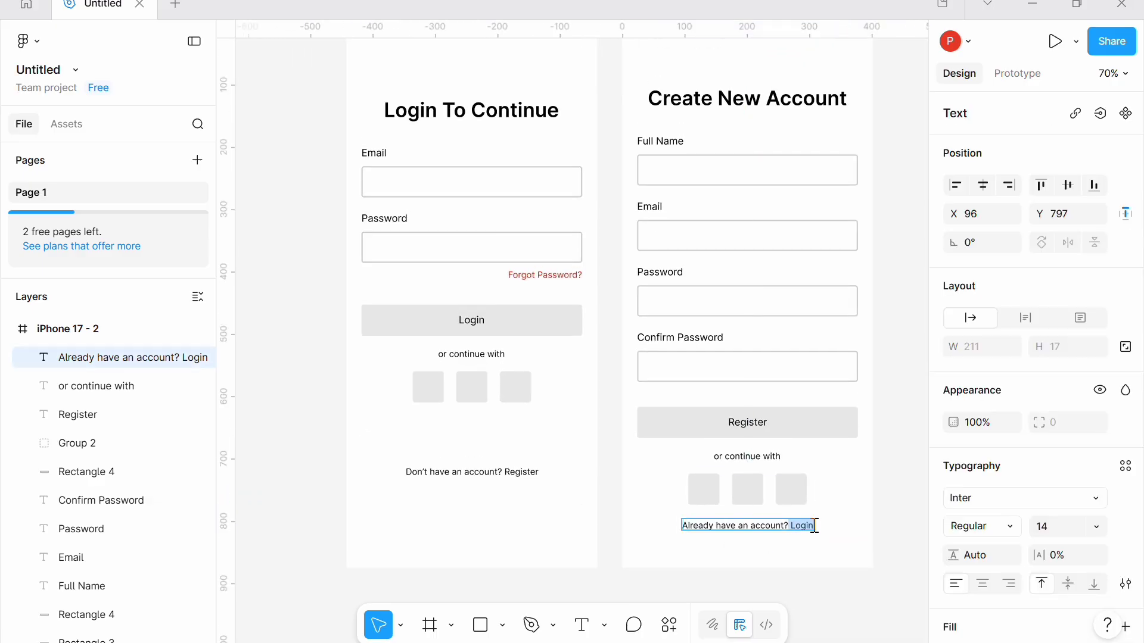
left_click(978, 526)
left_click(989, 563)
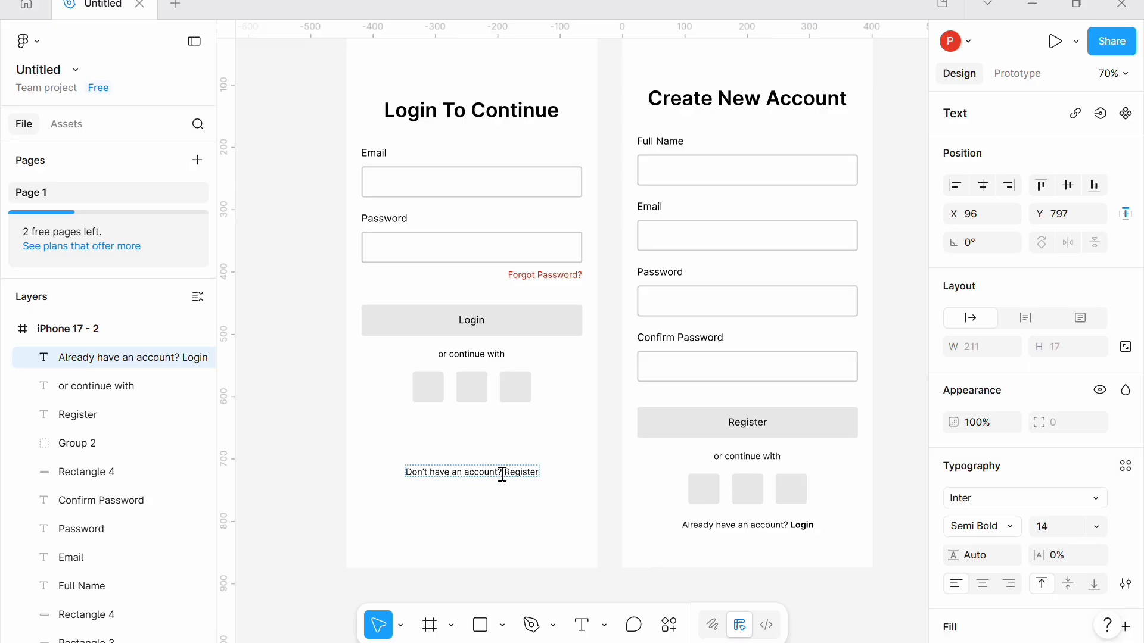
double_click(546, 473)
left_click(1002, 529)
left_click(989, 563)
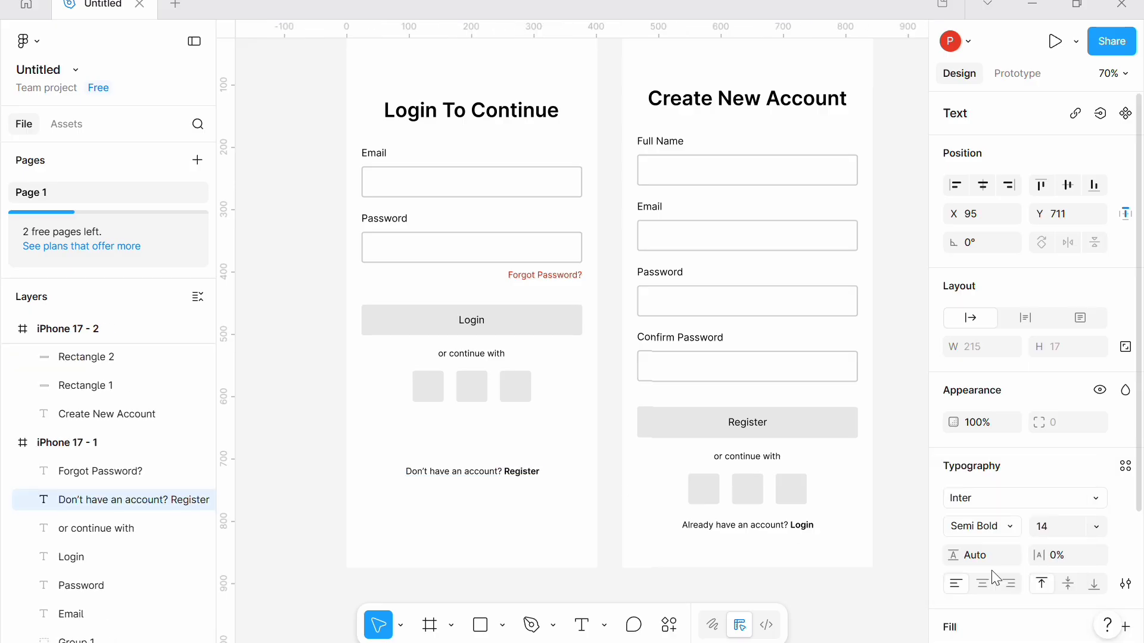
key("Escape")
Add on-tap prototype links from the "Register" prompt to iPhone 17 - 2 and from the "Login" prompt to iPhone 17 - 1
left_click(1017, 72)
left_click_drag(540, 471, 645, 457)
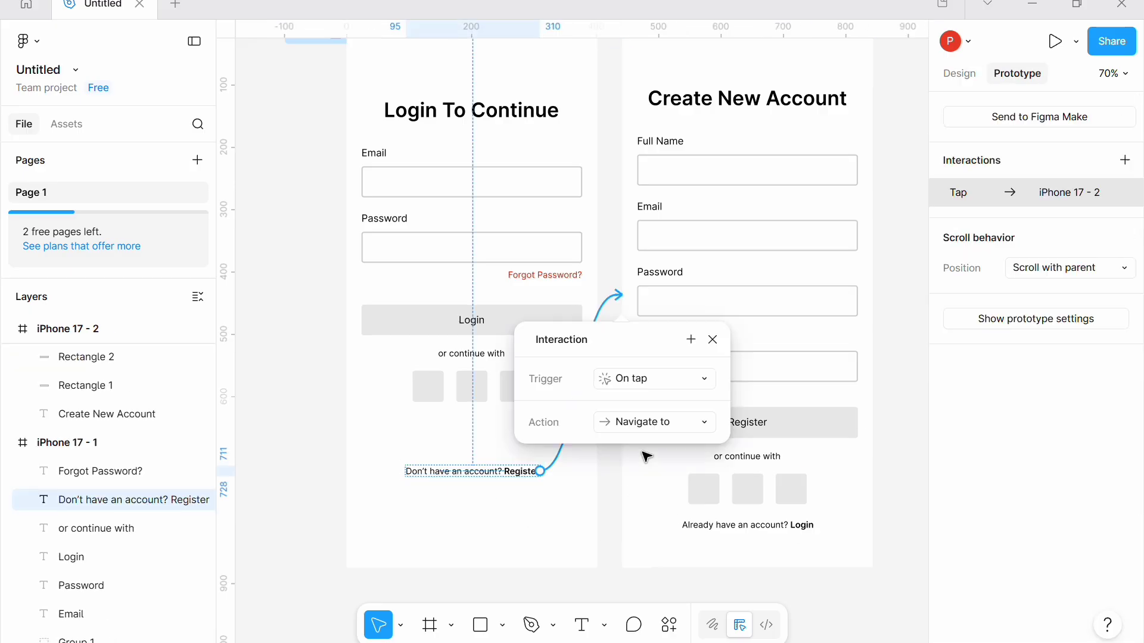
left_click(792, 525)
left_click_drag(815, 525, 566, 441)
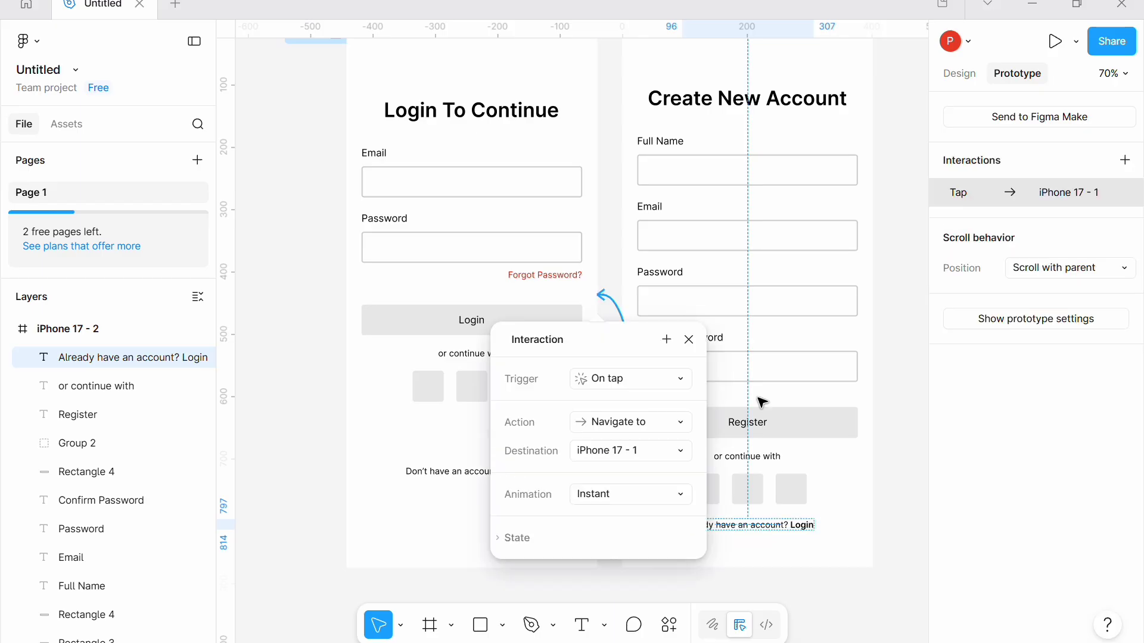
left_click(976, 74)
left_click(891, 368)
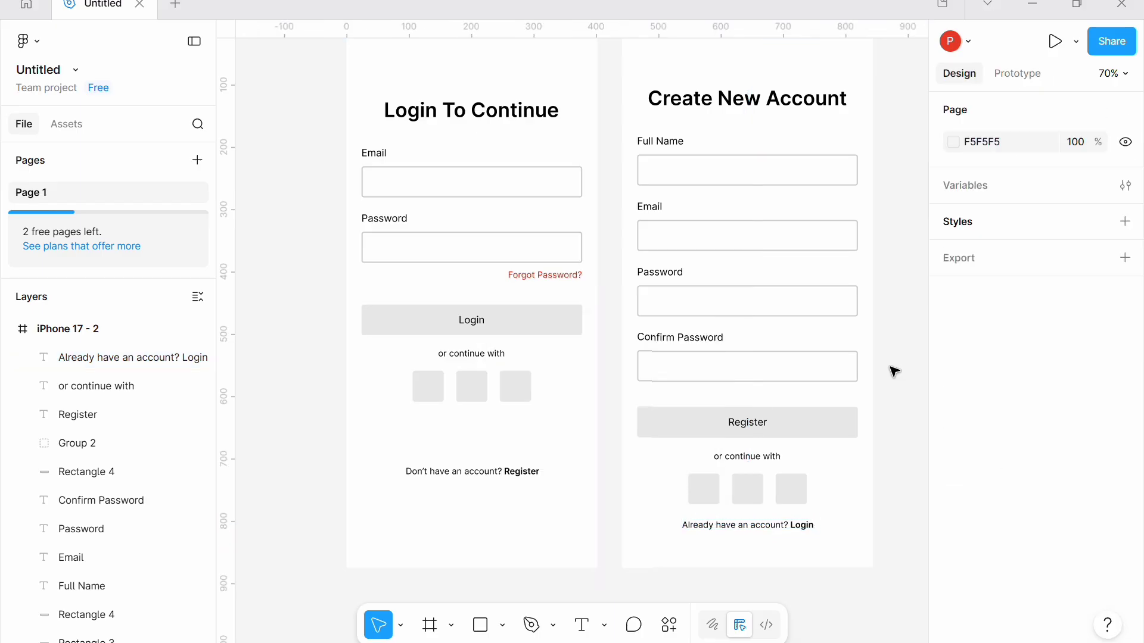
Duplicate the iPhone 17 - 2 frame beside it and delete everything in the copy except its "Create New Account" heading
key("shift+1")
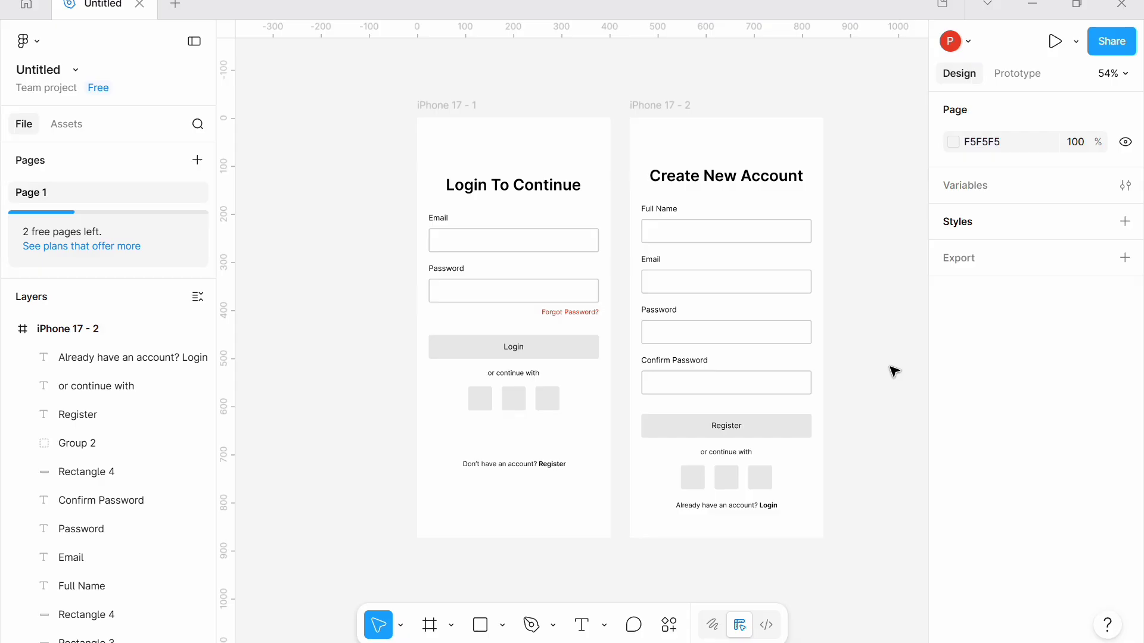
scroll(895, 372, "right", 1)
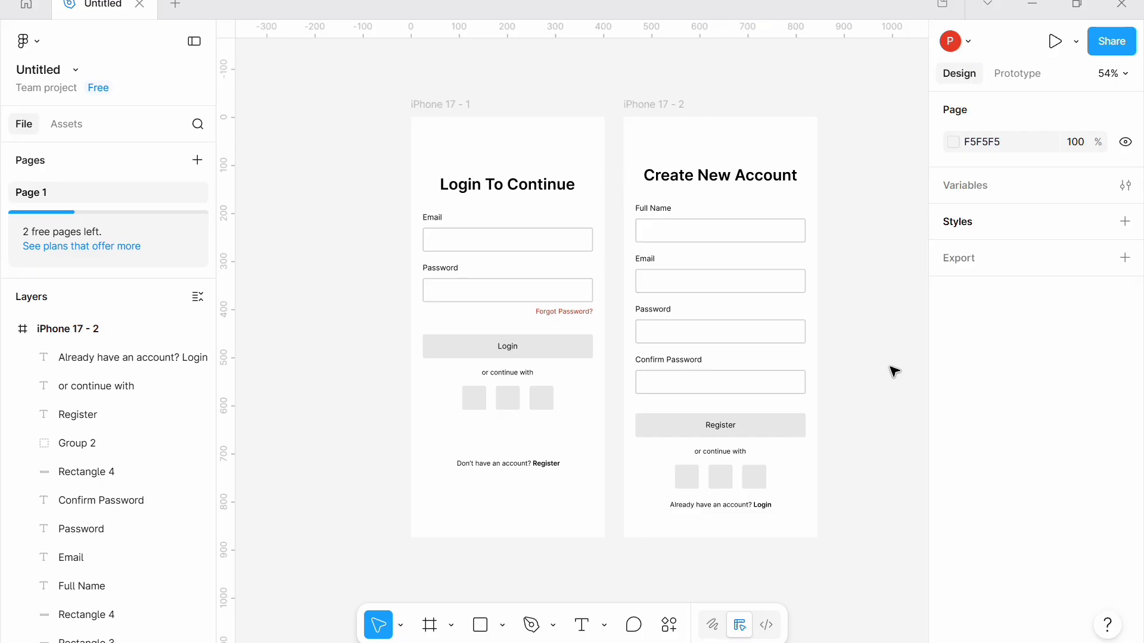
scroll(895, 372, "right", 3)
scroll(710, 174, "right", 10)
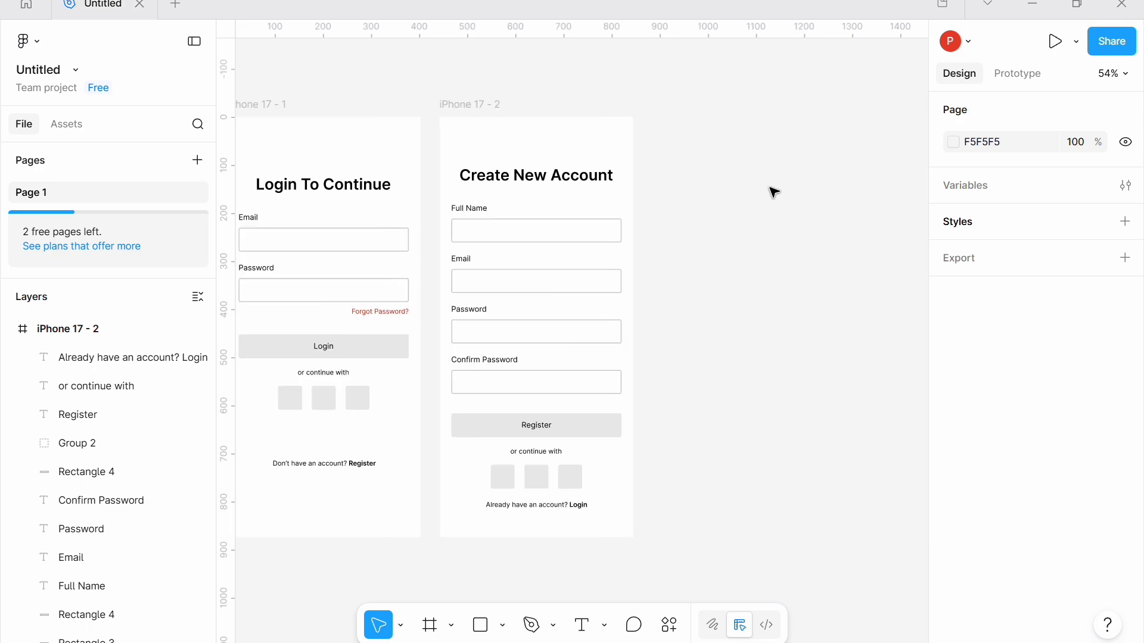
scroll(773, 192, "right", 3)
left_click(446, 135)
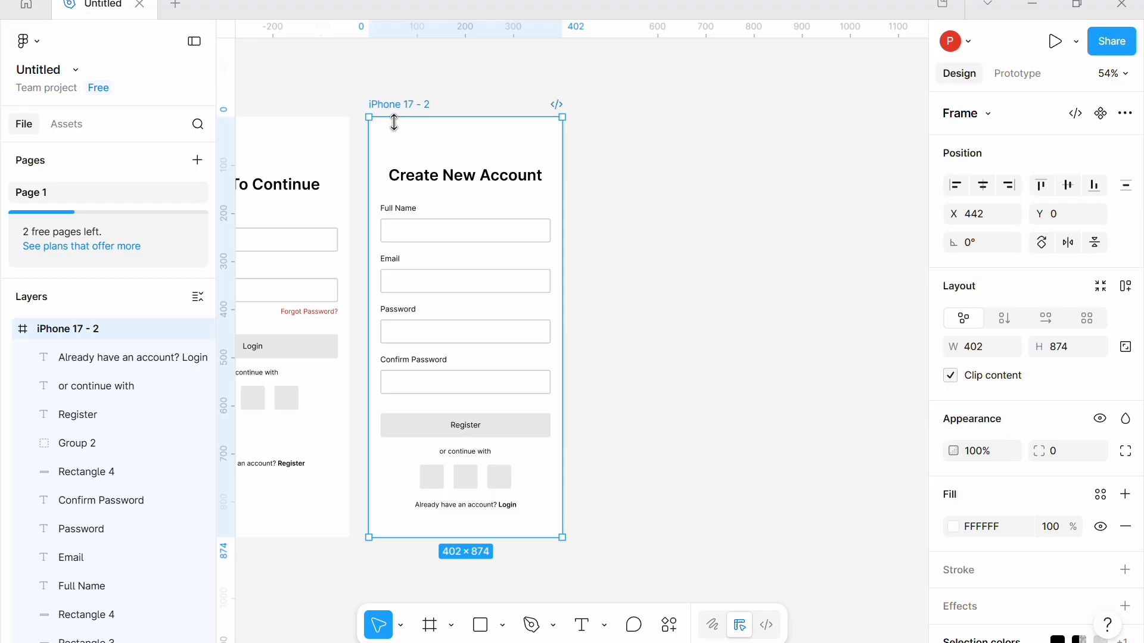
key("ctrl+d")
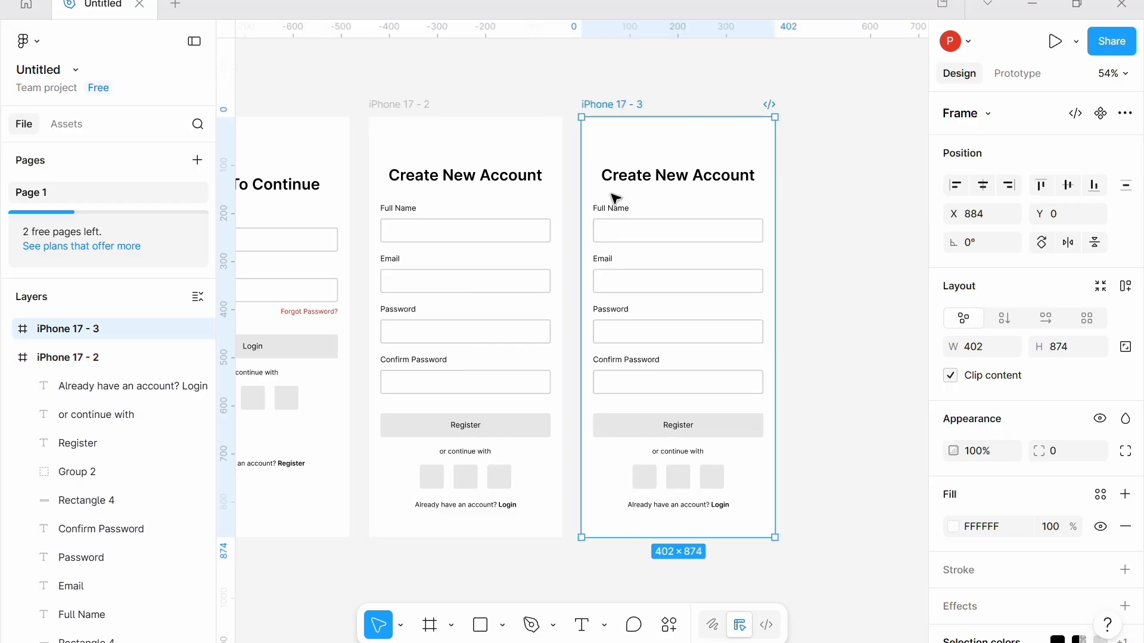
left_click(570, 198)
left_click_drag(784, 465, 784, 521)
key("Delete")
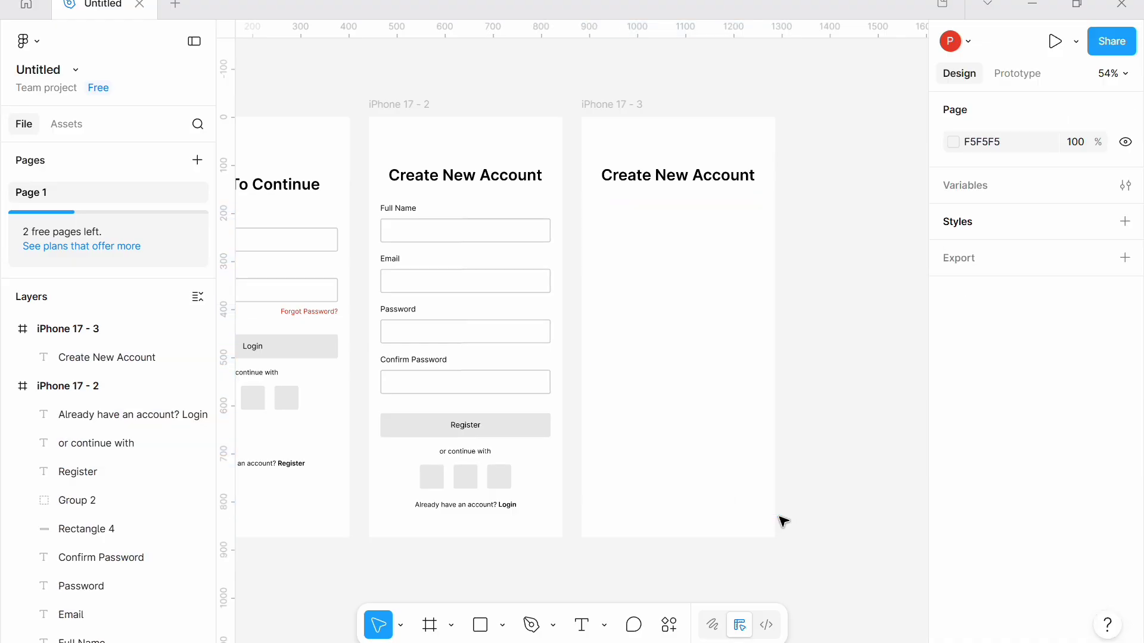
Change the third screen's heading to "Hi Welcome", move it up near the frame's upper edge and set its font size to 24
left_click(652, 179)
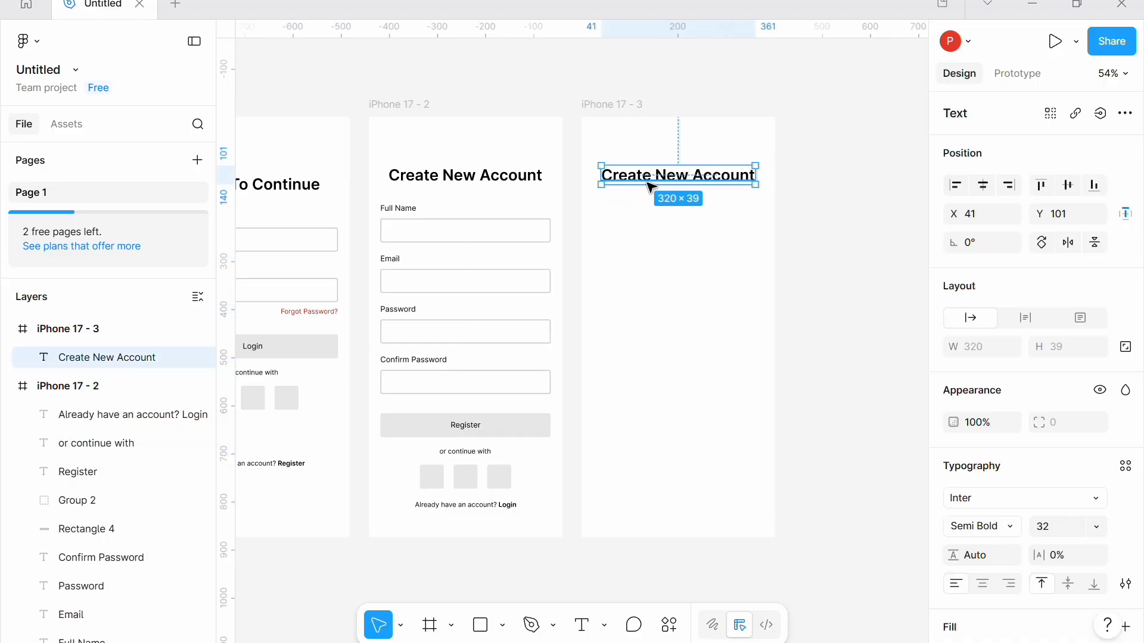
key("Return")
type("Hi")
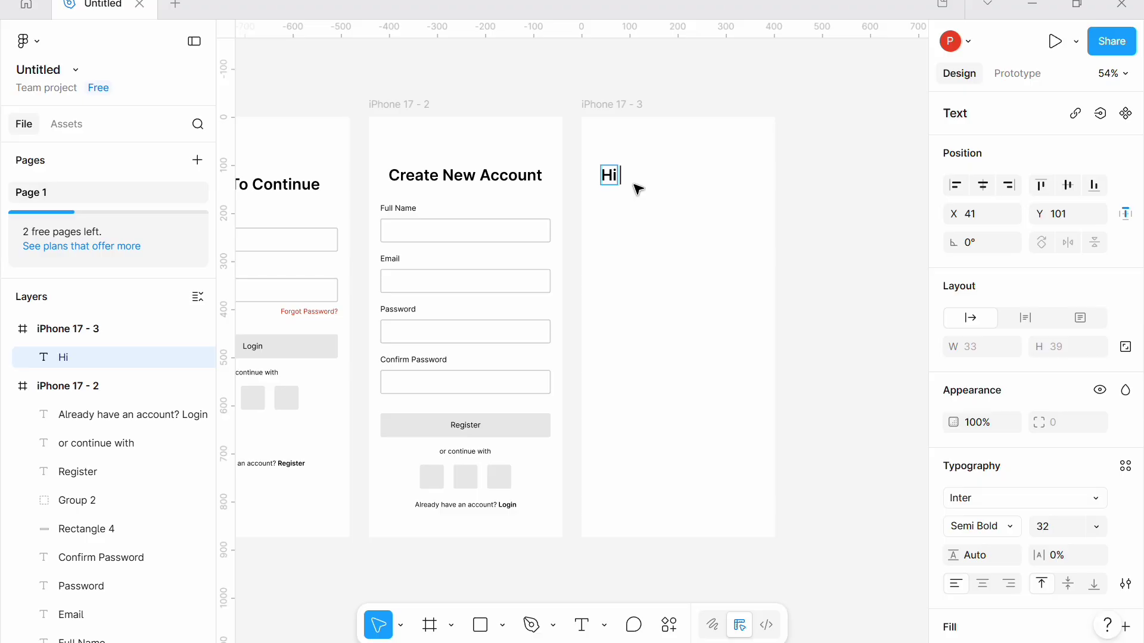
type(" Welcome")
key("Escape")
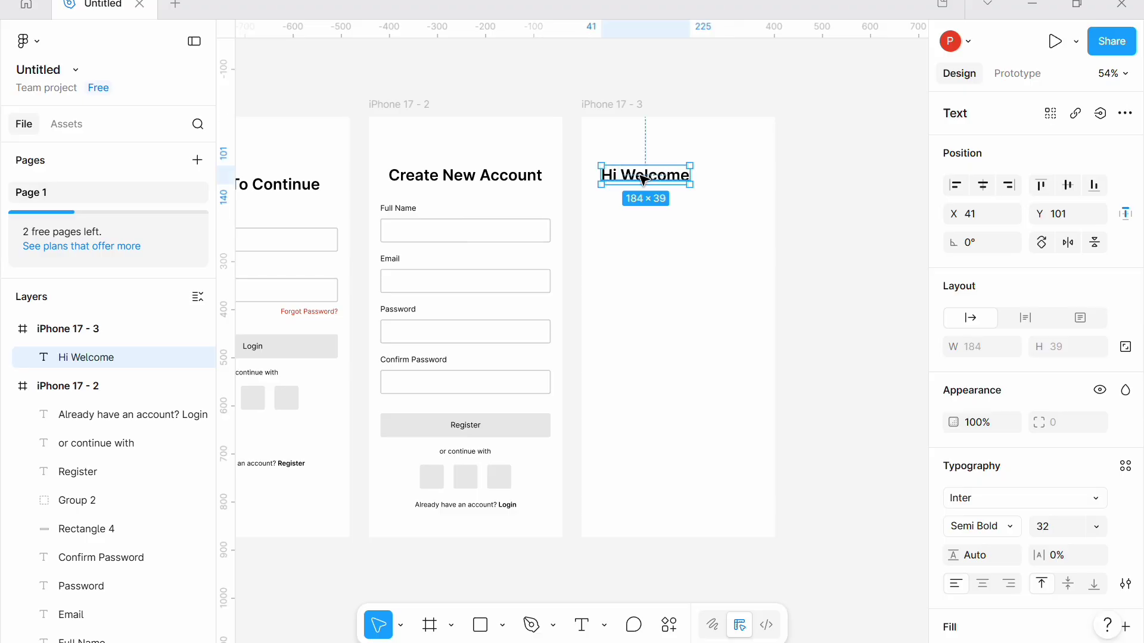
mouse_move(643, 179)
left_mouse_down()
mouse_move(659, 156)
mouse_move(638, 146)
mouse_move(618, 179)
mouse_move(609, 150)
left_mouse_up()
left_click(1096, 526)
left_click(1081, 451)
left_click(708, 346)
Draw a 48 × 48 circle at X 24, Y 25 on iPhone 17 - 3, place "Hi Welcome" beside it and align their vertical centers
left_click(502, 626)
left_click(527, 523)
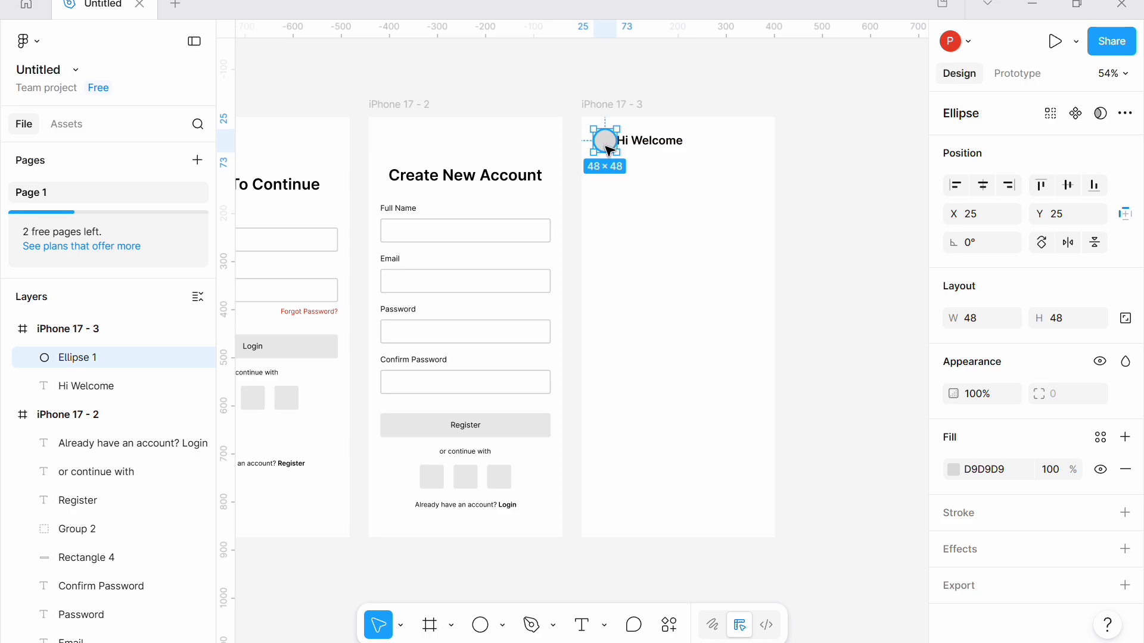
key("Left")
left_click_drag(582, 217, 678, 126)
left_click_drag(952, 376, 942, 371)
left_click(1067, 185)
left_click(604, 141)
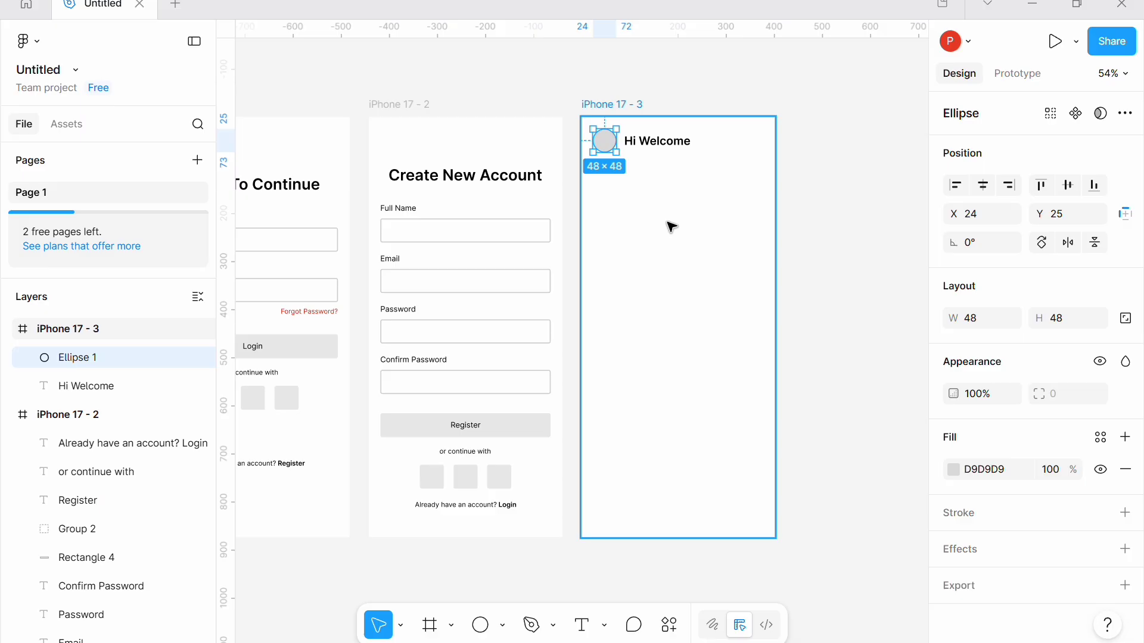
Duplicate the header circle to the opposite end of the "Hi Welcome" row, at X 330, Y 25
left_click(498, 480)
left_click(506, 571)
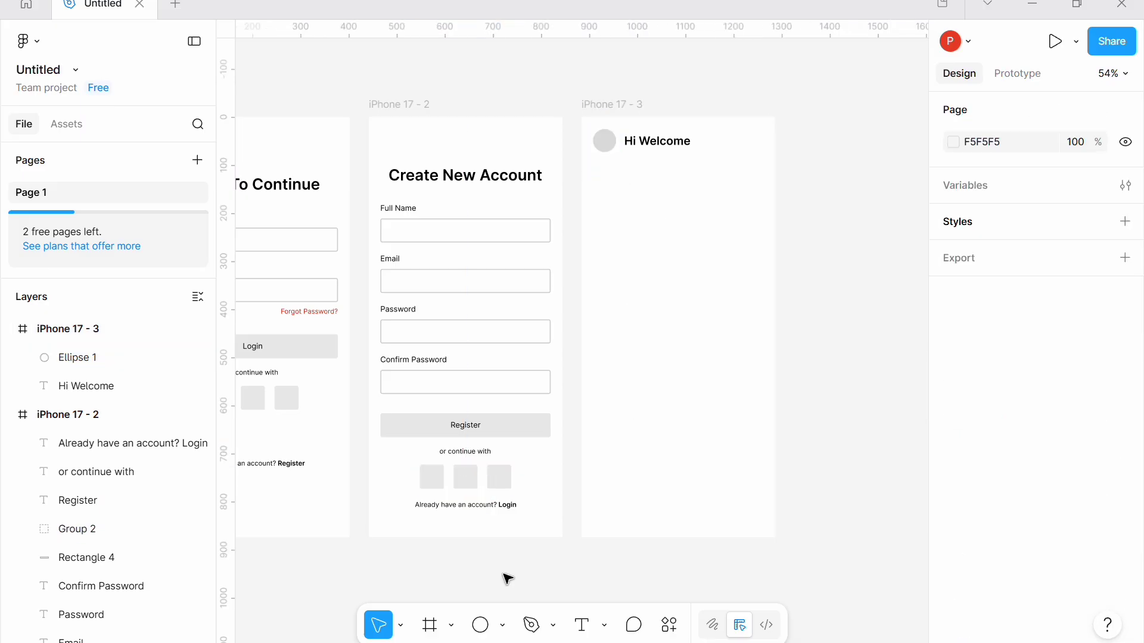
left_click_drag(604, 141, 752, 143)
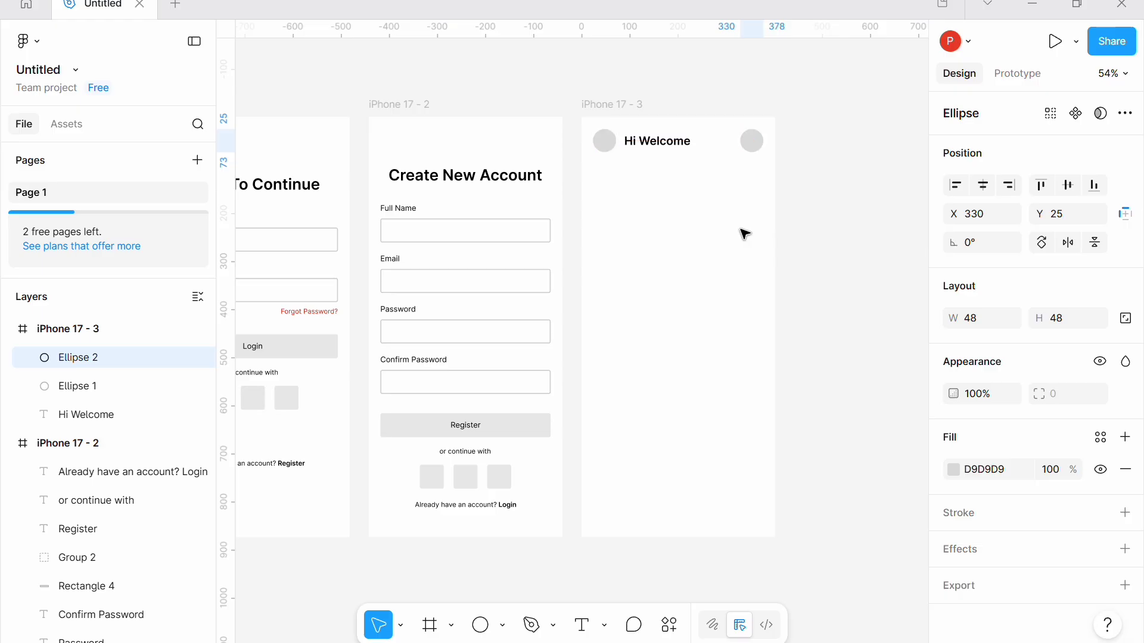
left_click(744, 233)
Duplicate "Hi Welcome" below the header at X 24, set its font size to 20 and change the text to "Choose Category"
left_click(655, 141)
left_click_drag(655, 143, 624, 177)
left_click(1096, 526)
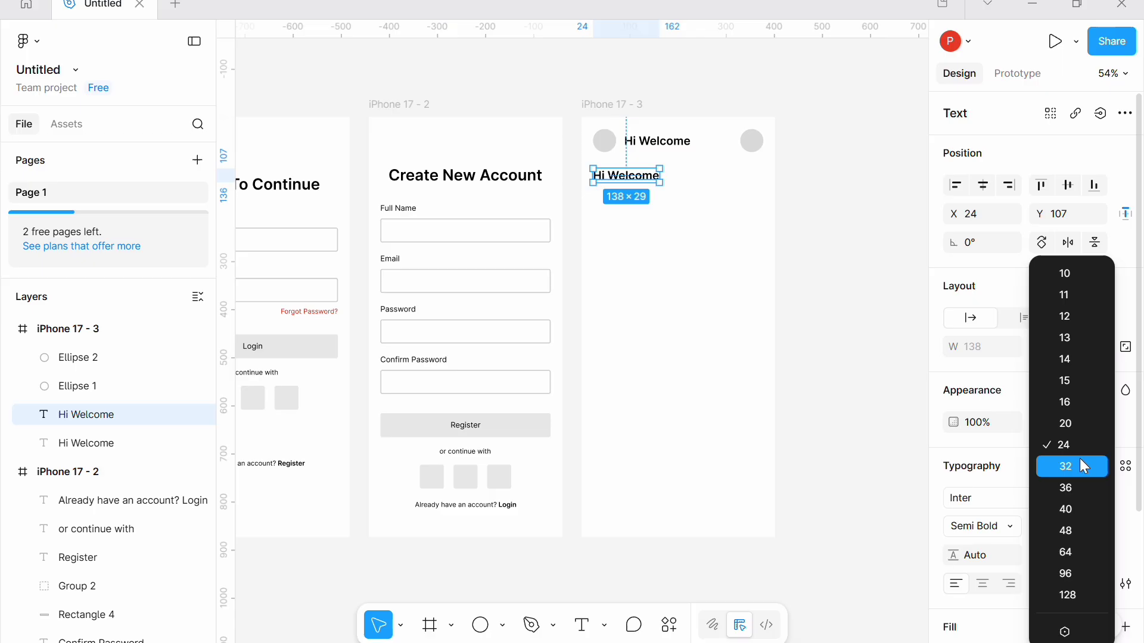
left_click(1071, 425)
double_click(634, 179)
type("Choose Categ")
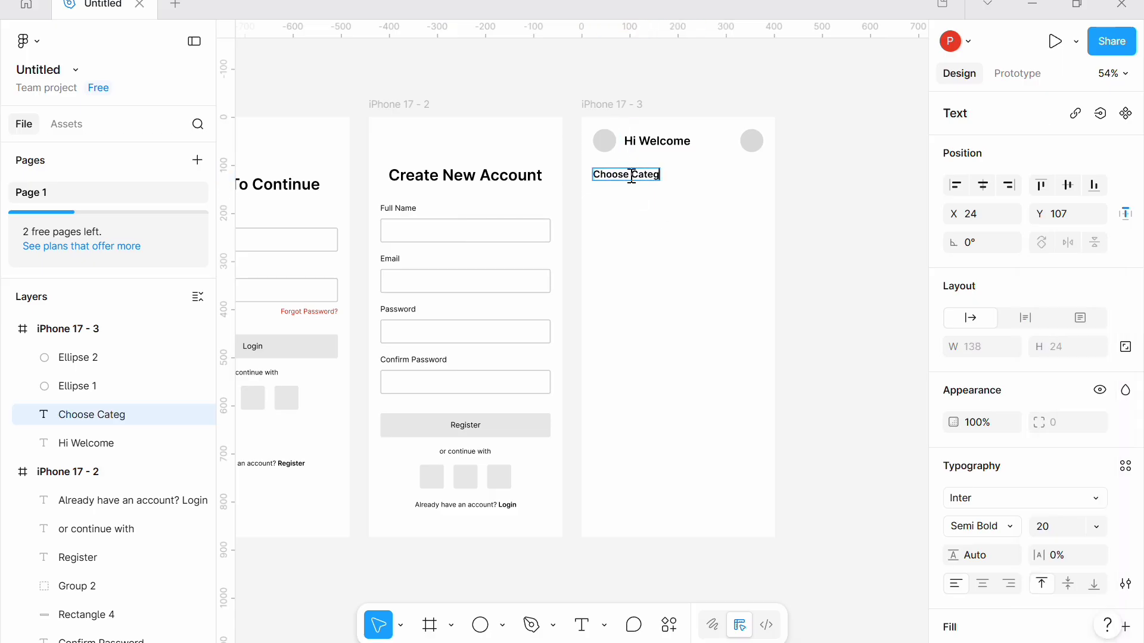
type("ry")
Draw a rectangle below "Choose Category", make it 65 × 65, move it to X 24, Y 148 and set its corner radius to 4
mouse_move(598, 188)
left_mouse_down()
mouse_move(607, 210)
mouse_move(634, 220)
left_mouse_up()
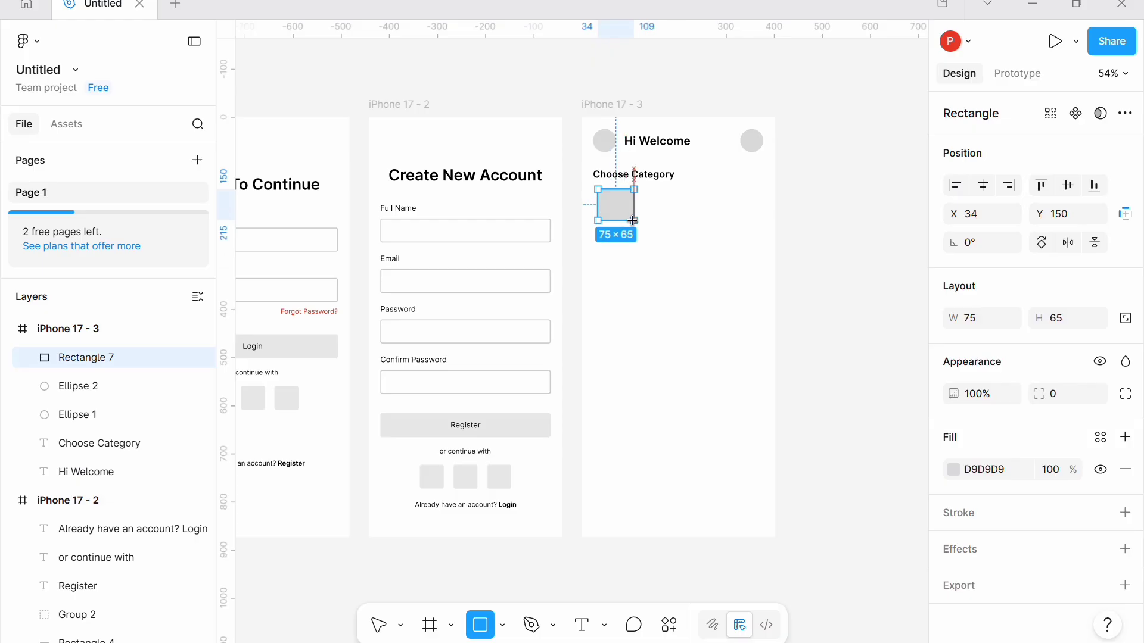
left_click(991, 321)
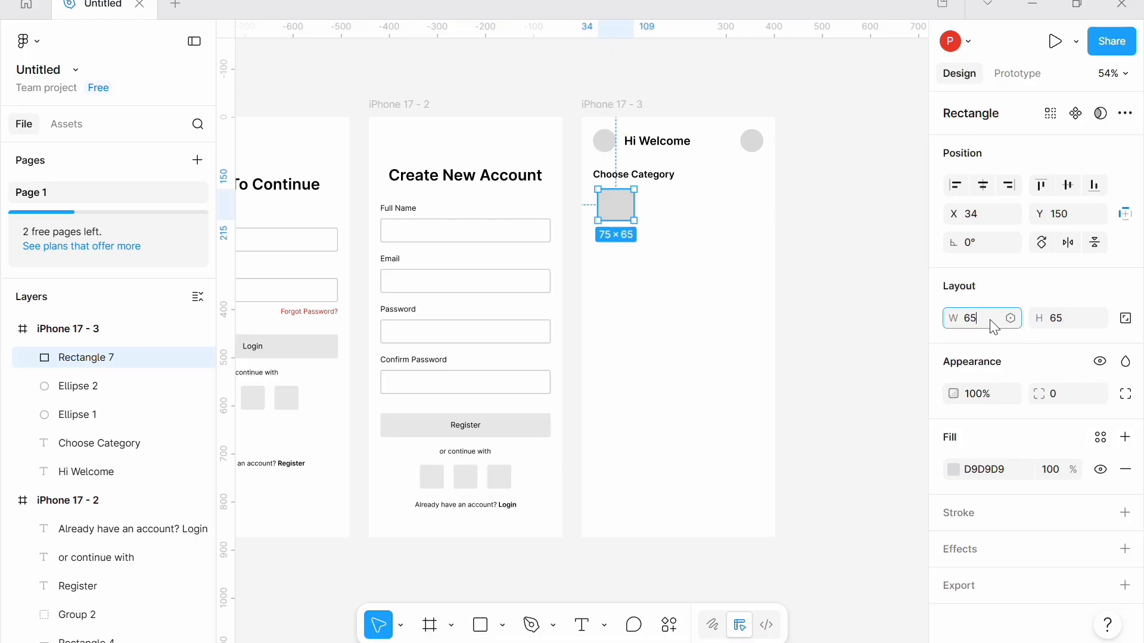
type("65")
key("Return")
scroll(605, 209, "up", 2)
left_click_drag(613, 206, 609, 205)
key("Return")
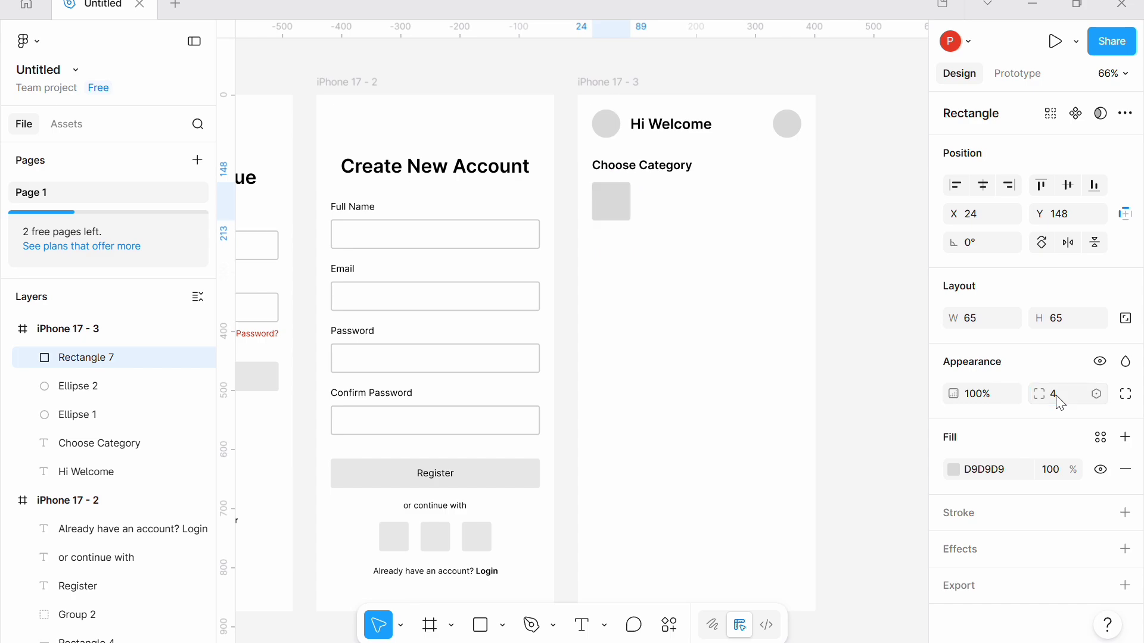
Set the fill opacity of the category square to 60%
double_click(472, 542)
left_click(628, 215)
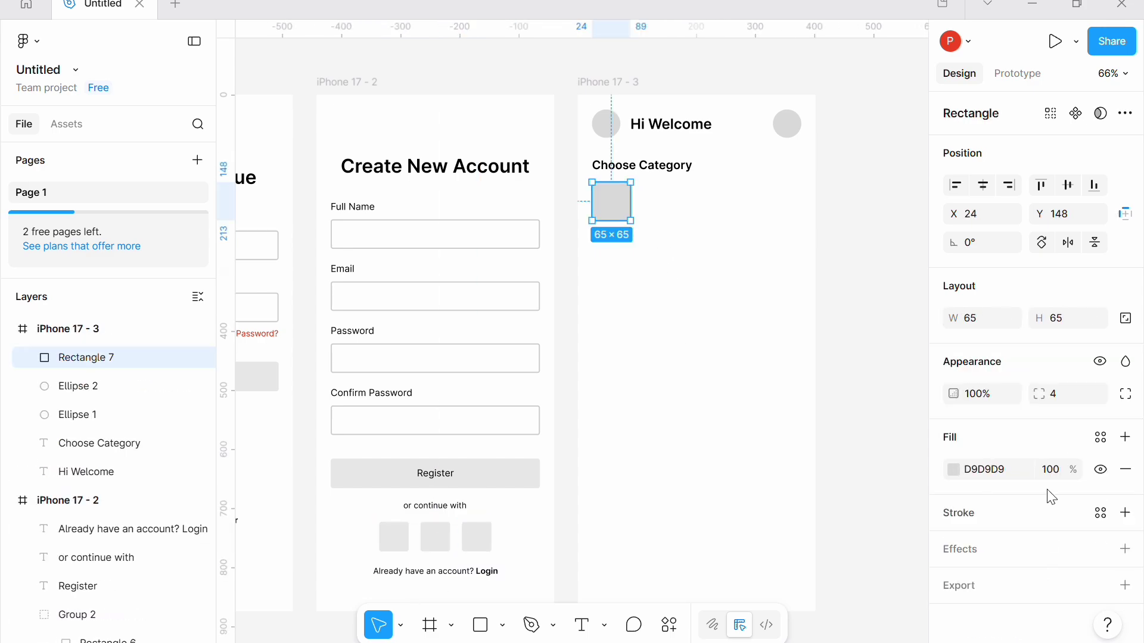
left_click(1052, 470)
type("60")
key("Return")
left_click(858, 363)
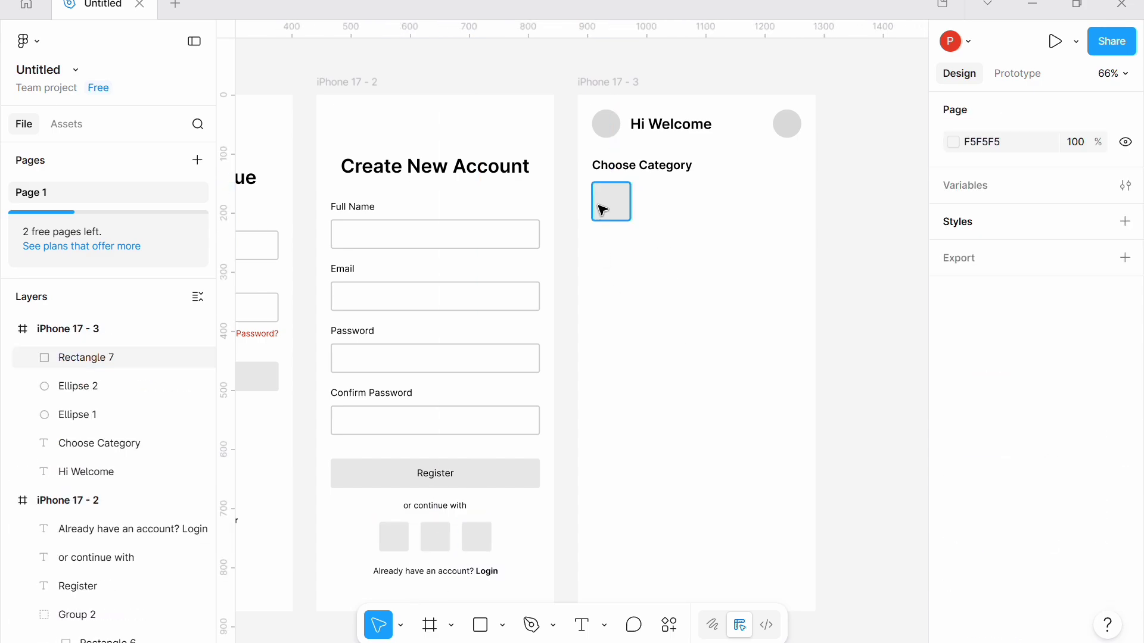
Duplicate the category square into an evenly spaced row of five, the last one running past the frame's edge
left_click(600, 207)
key("ctrl+d")
left_click_drag(612, 189, 713, 208)
left_click(615, 203, "shift")
left_click(670, 303)
left_click(670, 210)
key("ctrl+d")
key("ctrl+d")
key("ctrl+d")
left_click(703, 273)
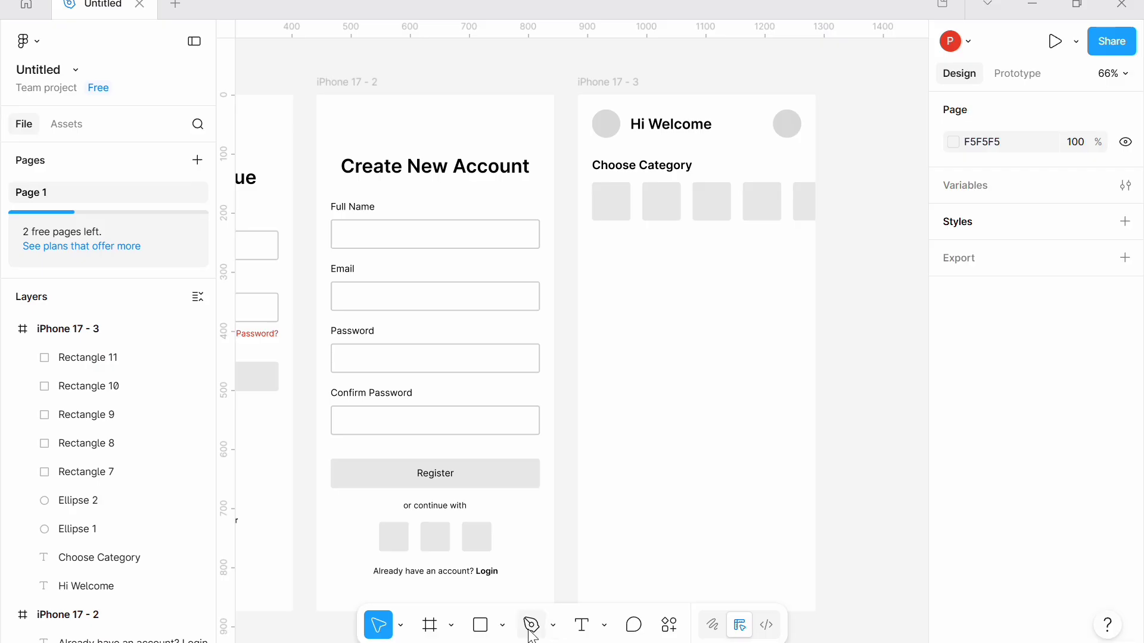
Draw a horizontal line about 40 wide and center it under the first category square at X 37, Y 225
left_click(503, 624)
left_click(540, 465)
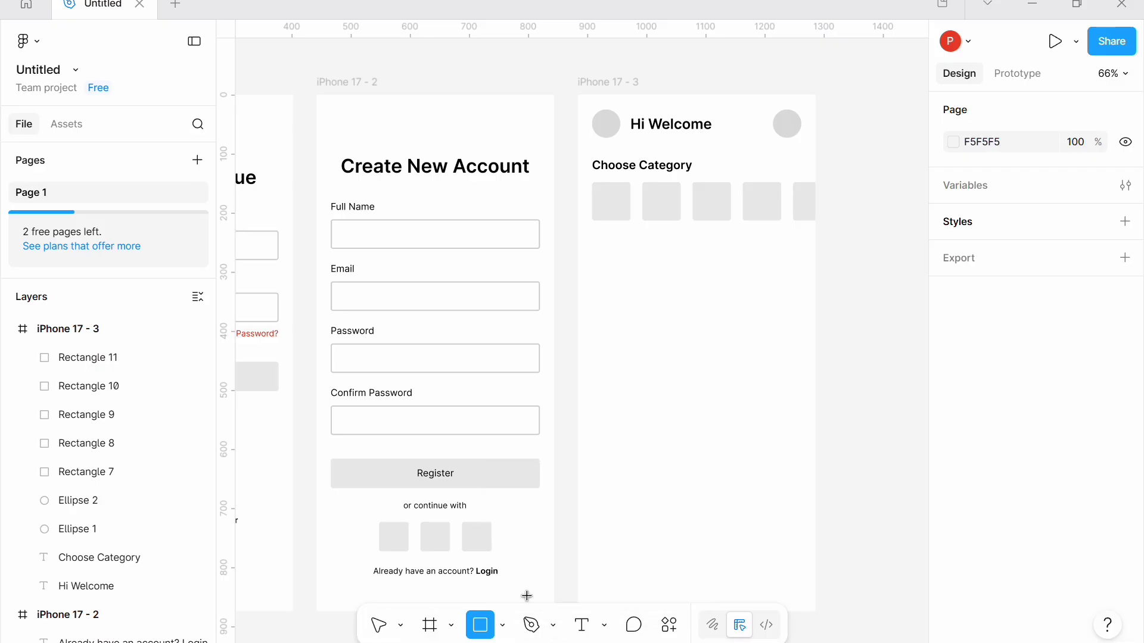
left_click(504, 628)
left_click(555, 480)
left_click_drag(596, 231, 621, 231)
left_click(635, 272)
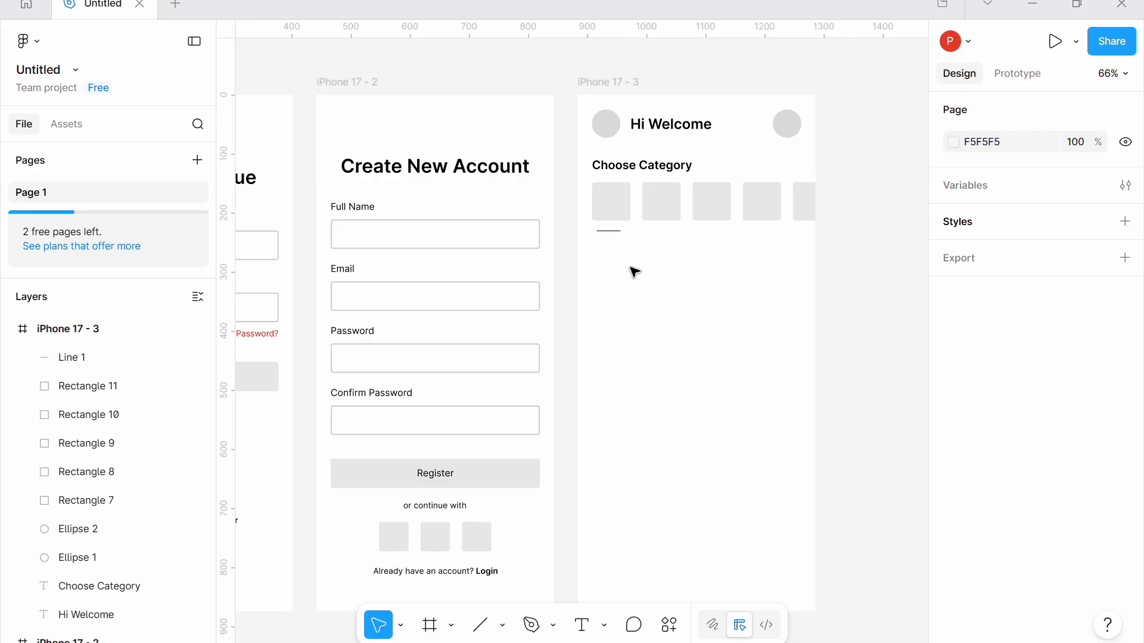
scroll(593, 254, "up", 5)
left_click(582, 259)
double_click(582, 260)
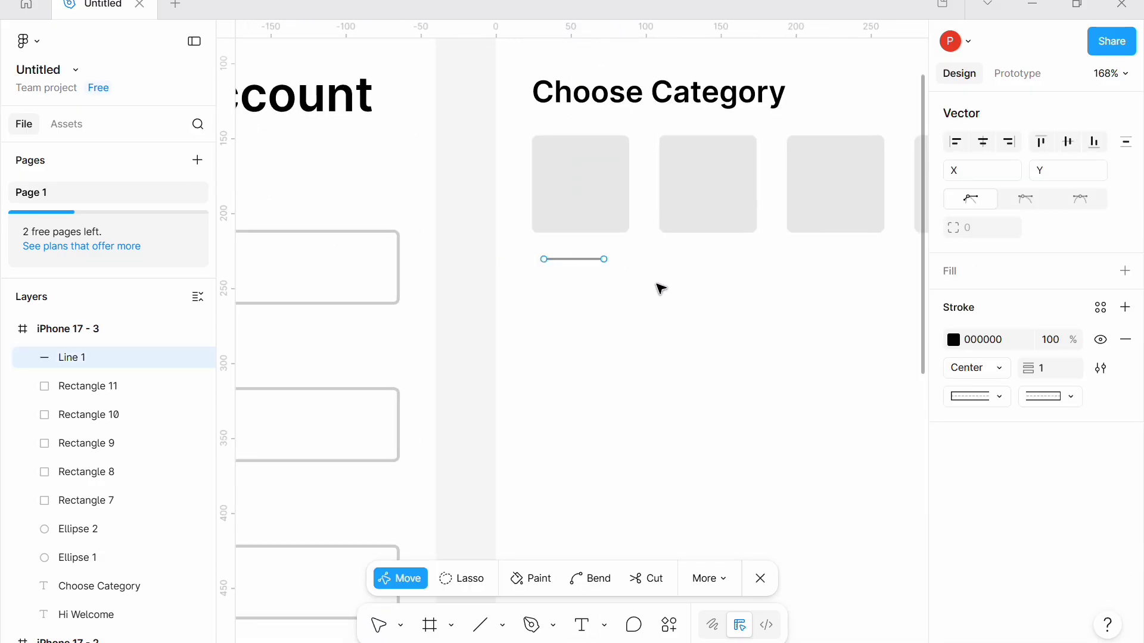
key("Escape")
left_click_drag(573, 259, 587, 256)
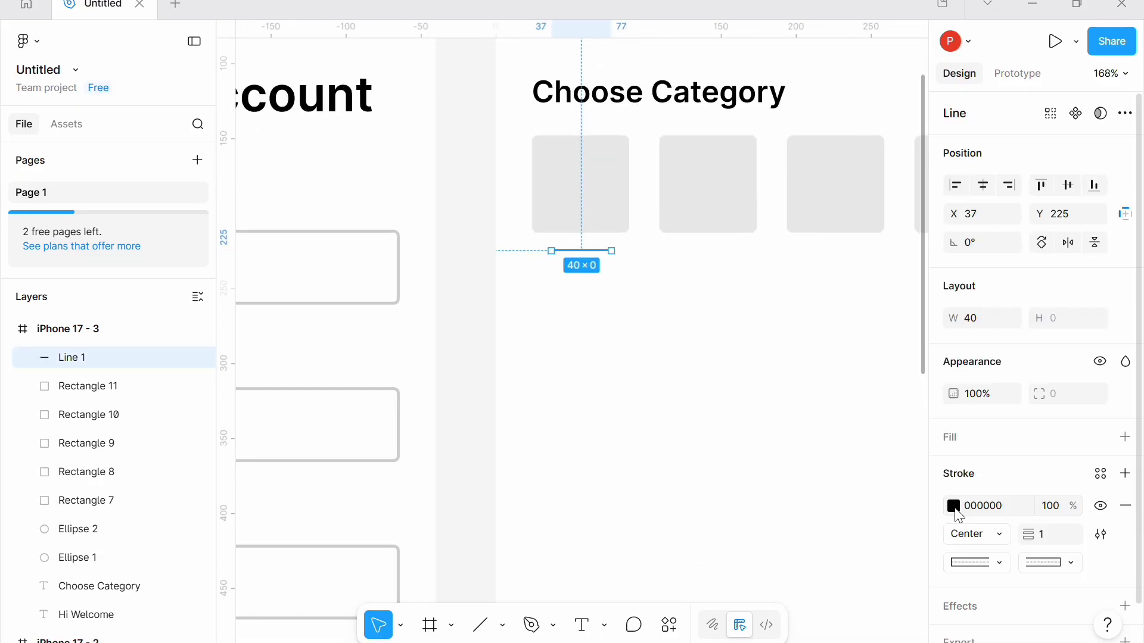
Sample the category square's E8E8E8 gray as the line's stroke color and set the stroke weight to 6
left_click(954, 508)
left_click(741, 509)
left_click(590, 220)
left_click(595, 361)
scroll(595, 361, "down", 1)
left_click(585, 265)
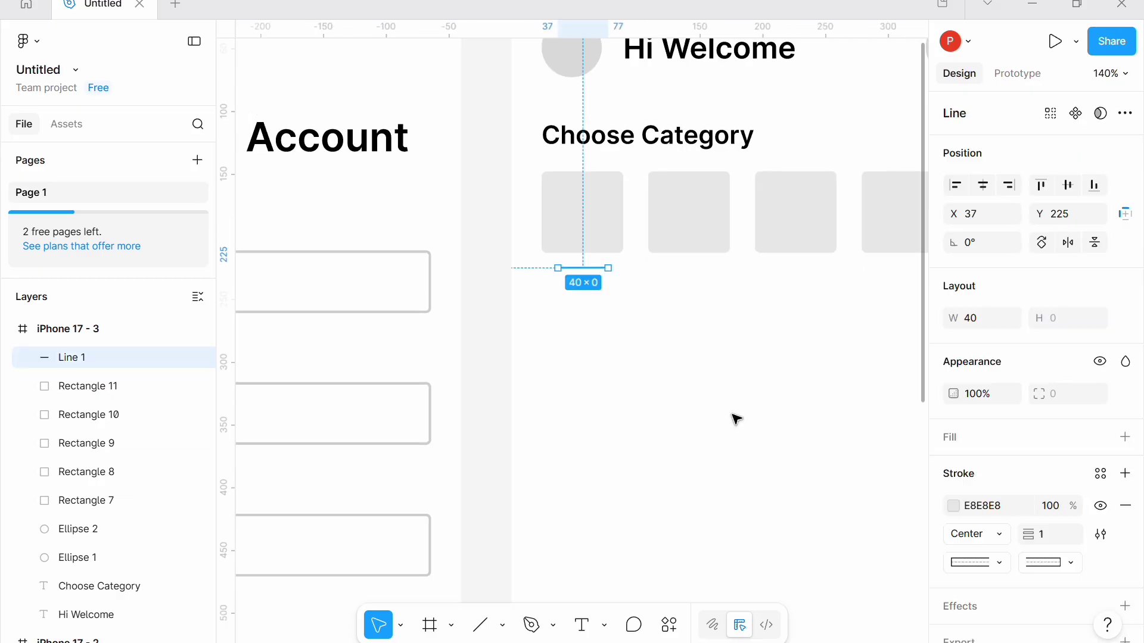
left_click_drag(1027, 534, 1040, 535)
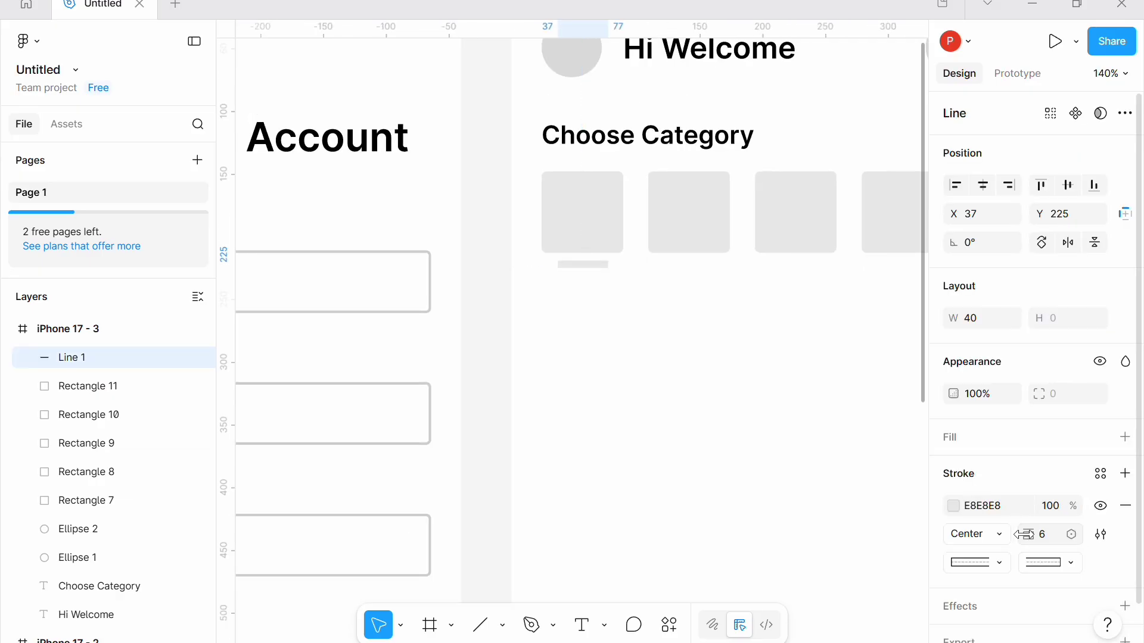
Duplicate the gray label line under each of the other four category squares with equal spacing
double_click(582, 267, "alt")
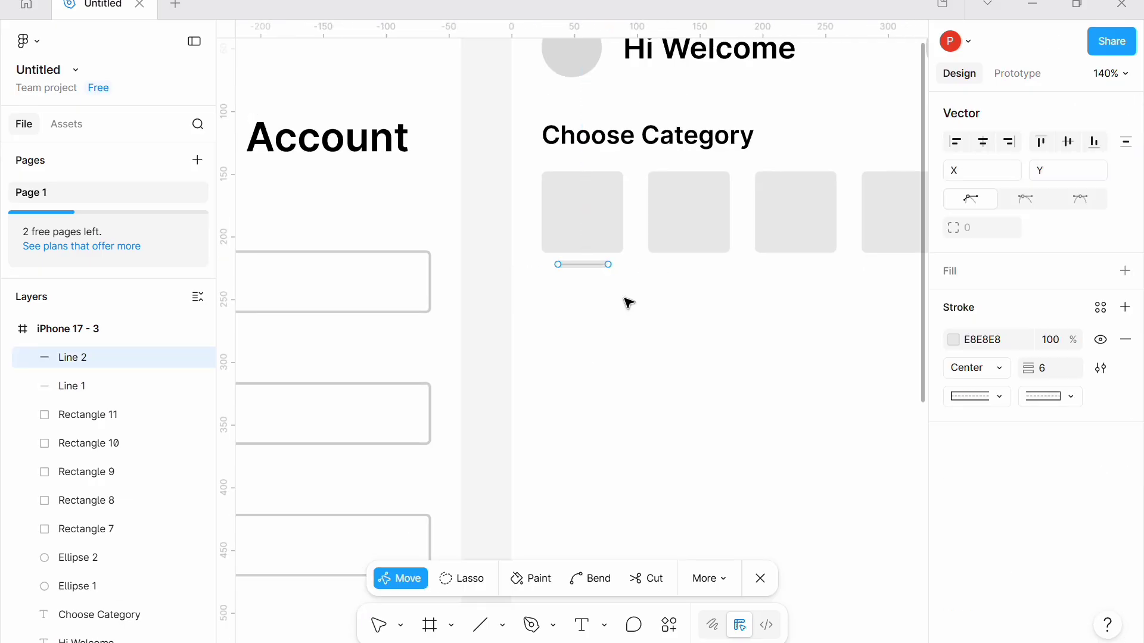
key("Escape")
left_click_drag(581, 266, 797, 271, "alt")
scroll(795, 272, "right", 3)
key("ctrl+d")
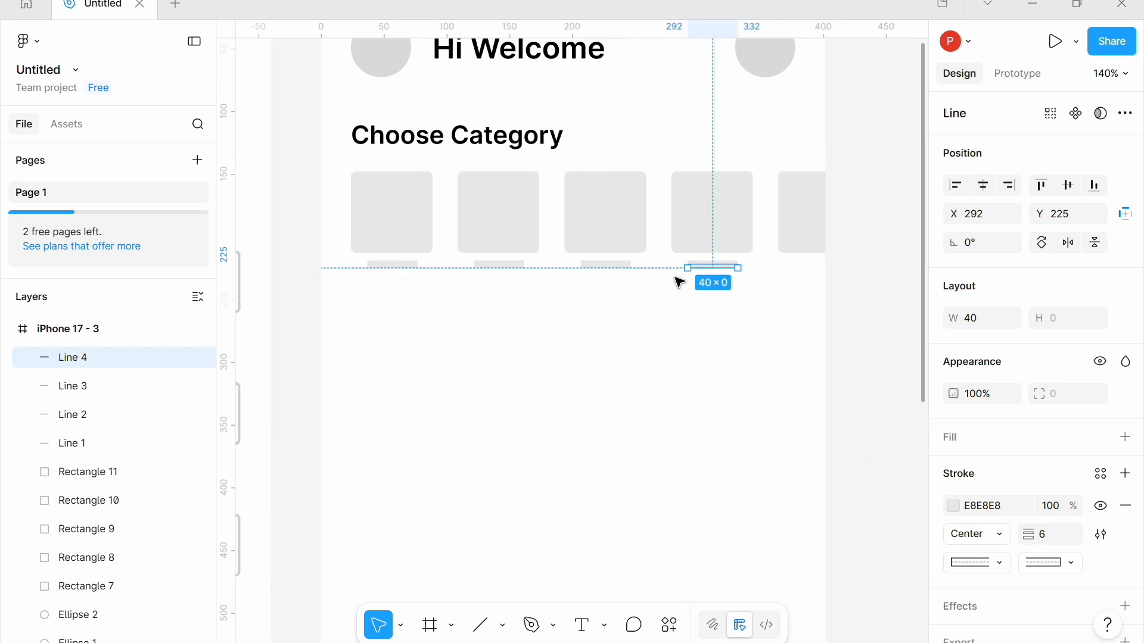
key("ctrl+d")
left_click(661, 340)
Duplicate the first category square to X 24, Y 259, enlarge it into a 354 × 148 banner and measure its gap to the label lines
scroll(660, 346, "down", 5)
scroll(661, 351, "down", 5)
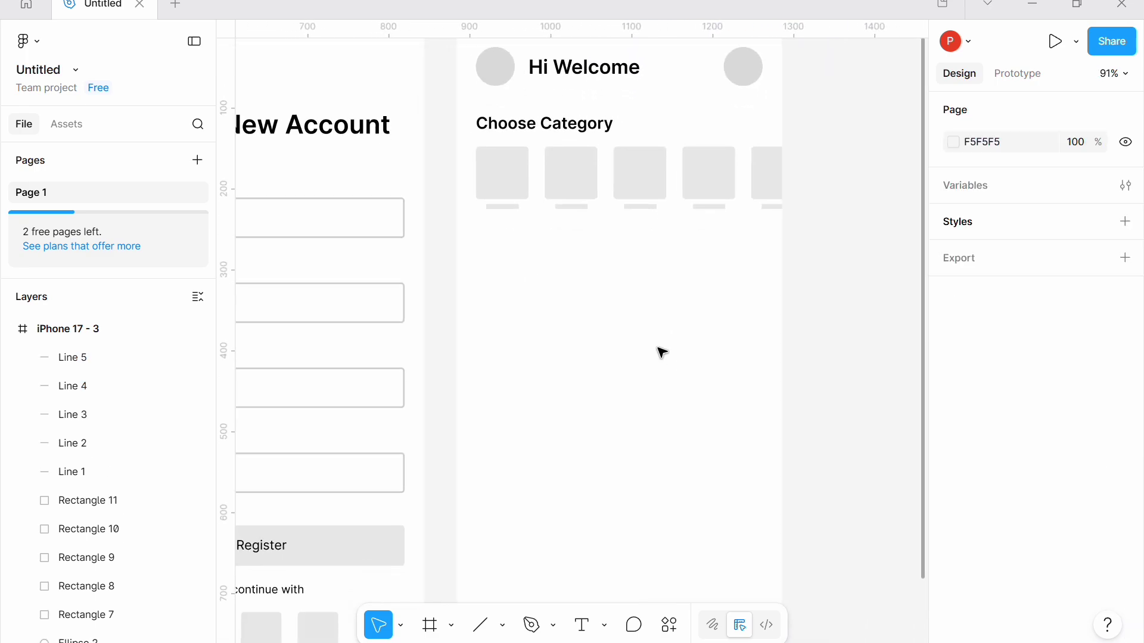
left_click(551, 219)
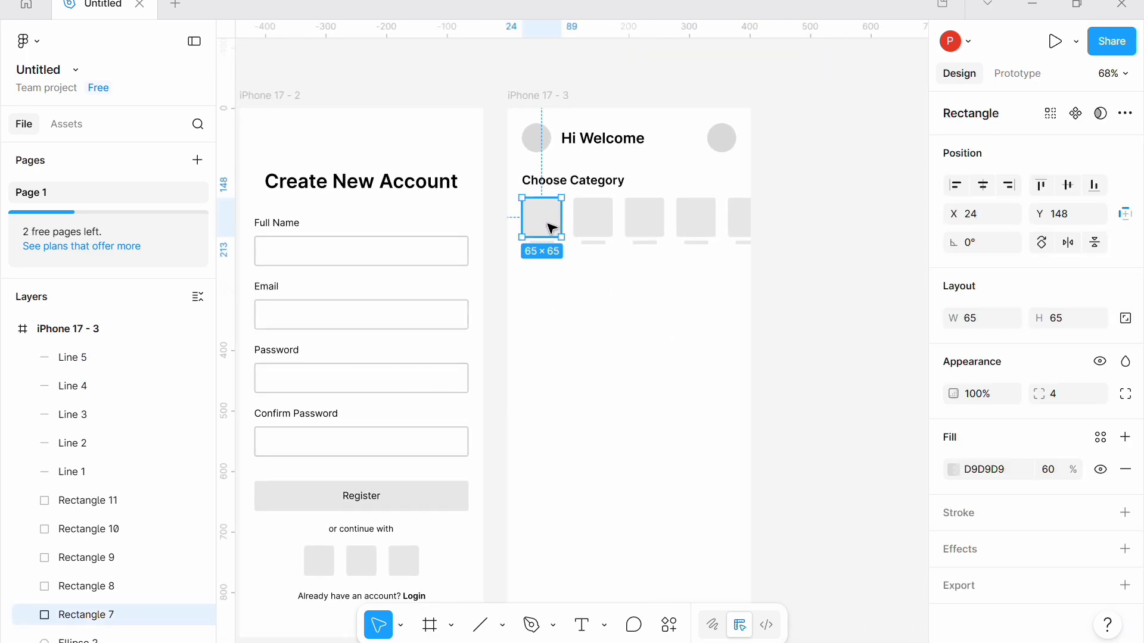
left_click_drag(553, 220, 739, 293)
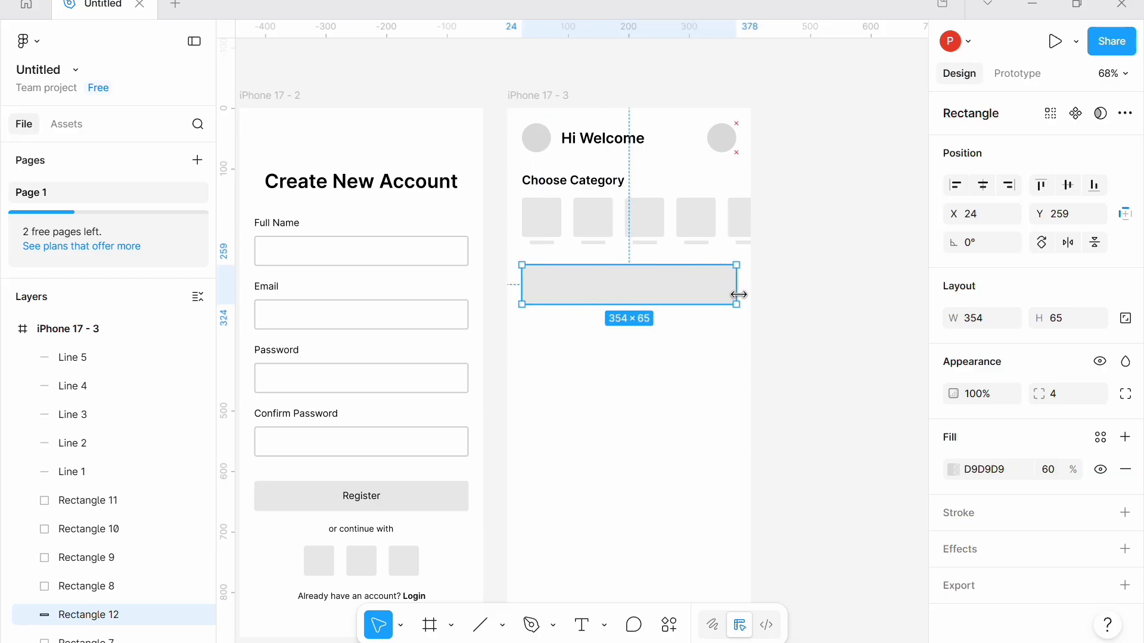
left_click_drag(644, 305, 646, 355)
left_click(610, 427)
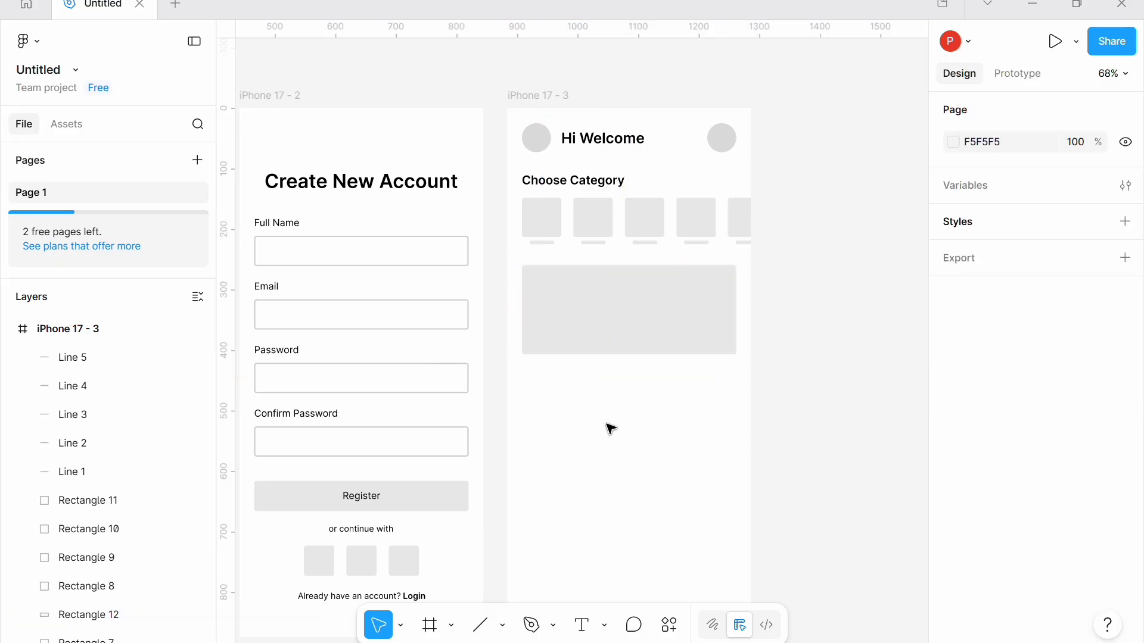
left_click(611, 289)
key("alt")
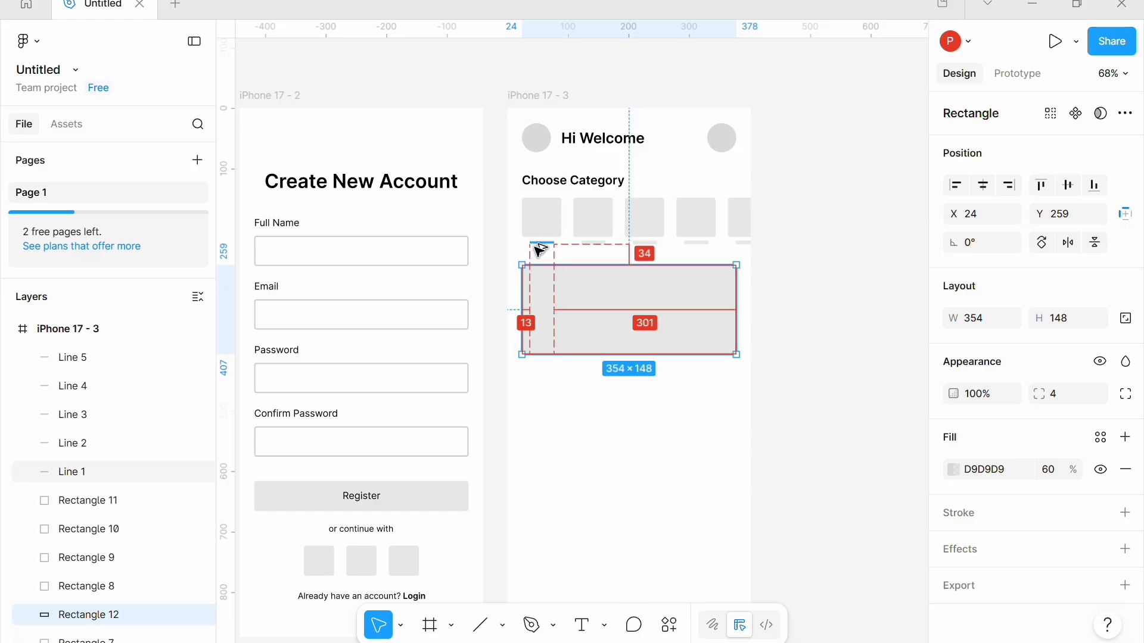
left_click(603, 423)
scroll(603, 427, "up", 5)
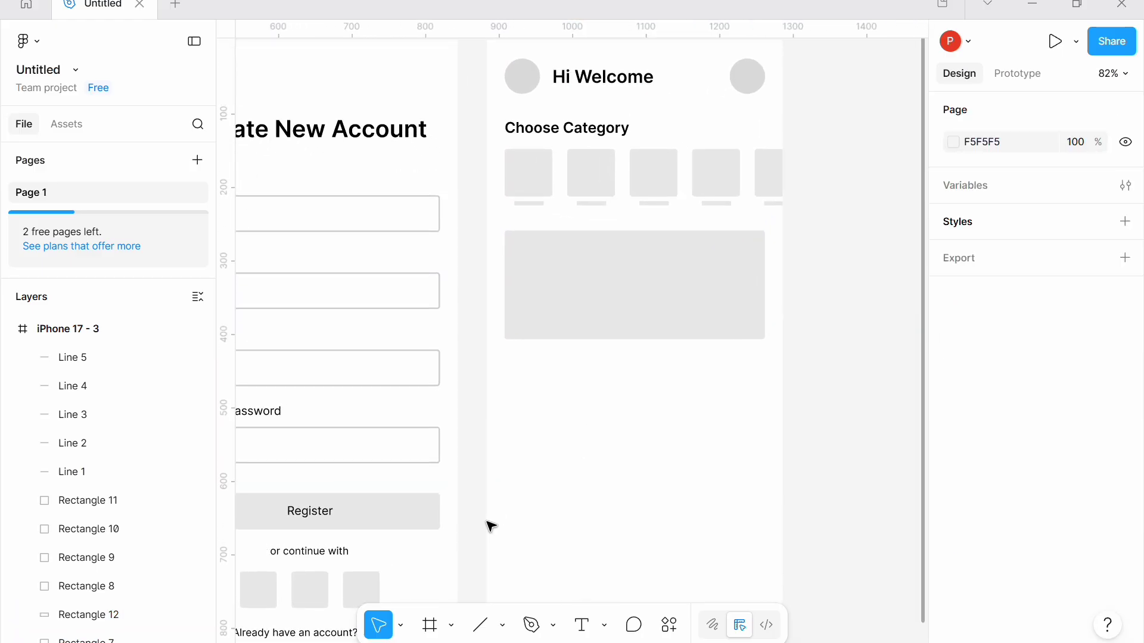
Duplicate the right-hand header circle into the banner's upper-left corner at X 41, Y 271
left_click(748, 75)
key("ctrl+d")
left_click_drag(748, 76, 539, 255)
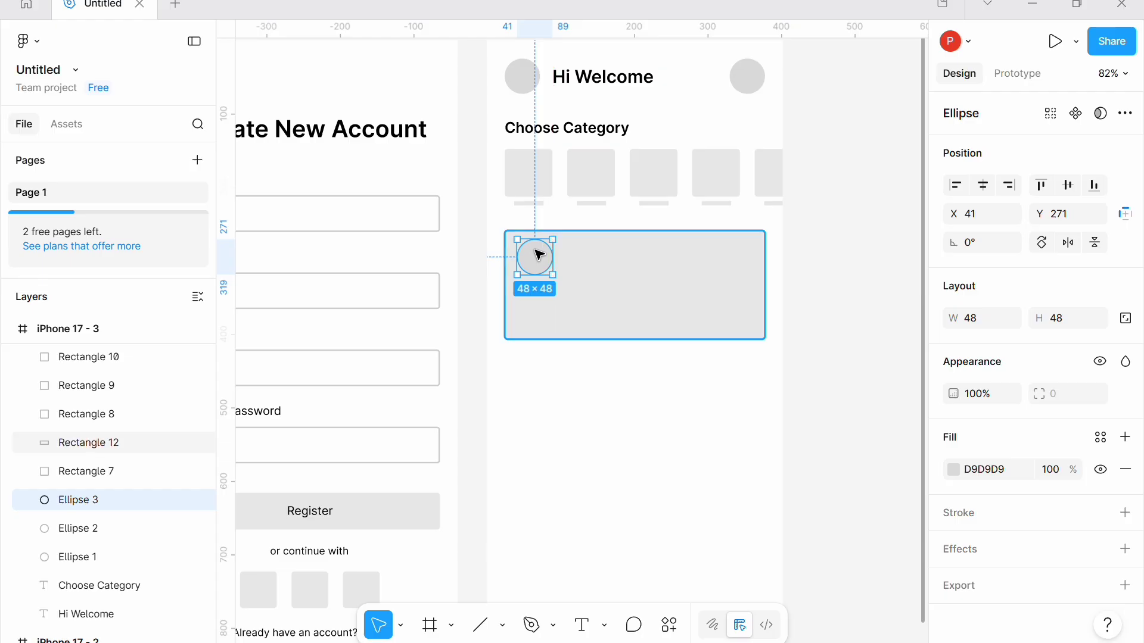
left_click(585, 419)
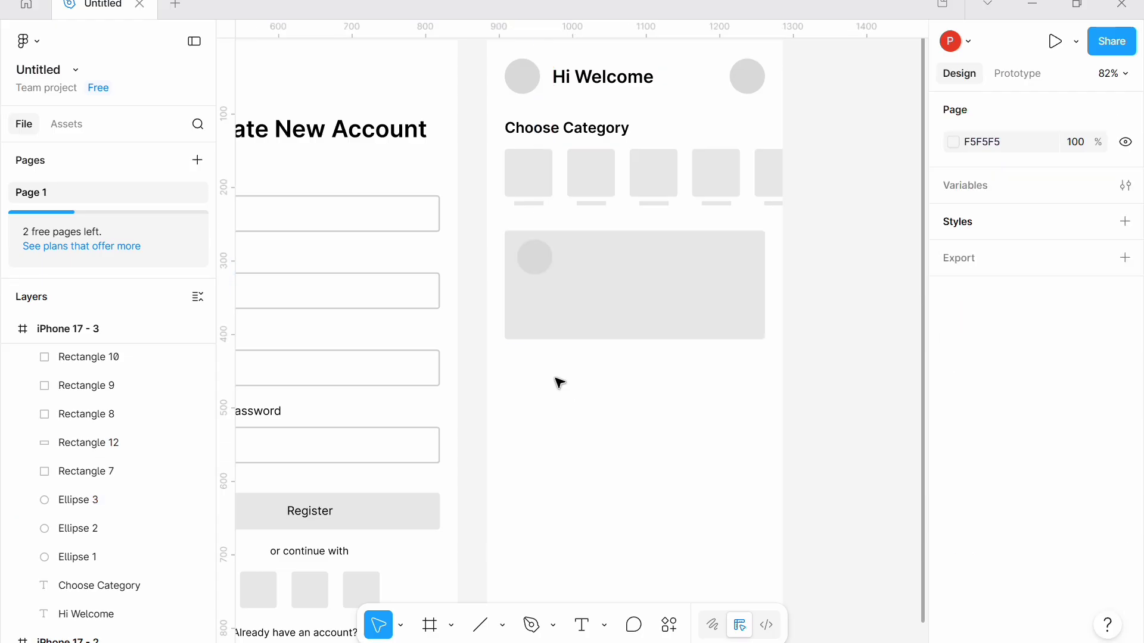
Duplicate the Choose Category heading into the banner at X 41, Y 333, bring it forward and change its text to "Steps"
left_click(559, 128)
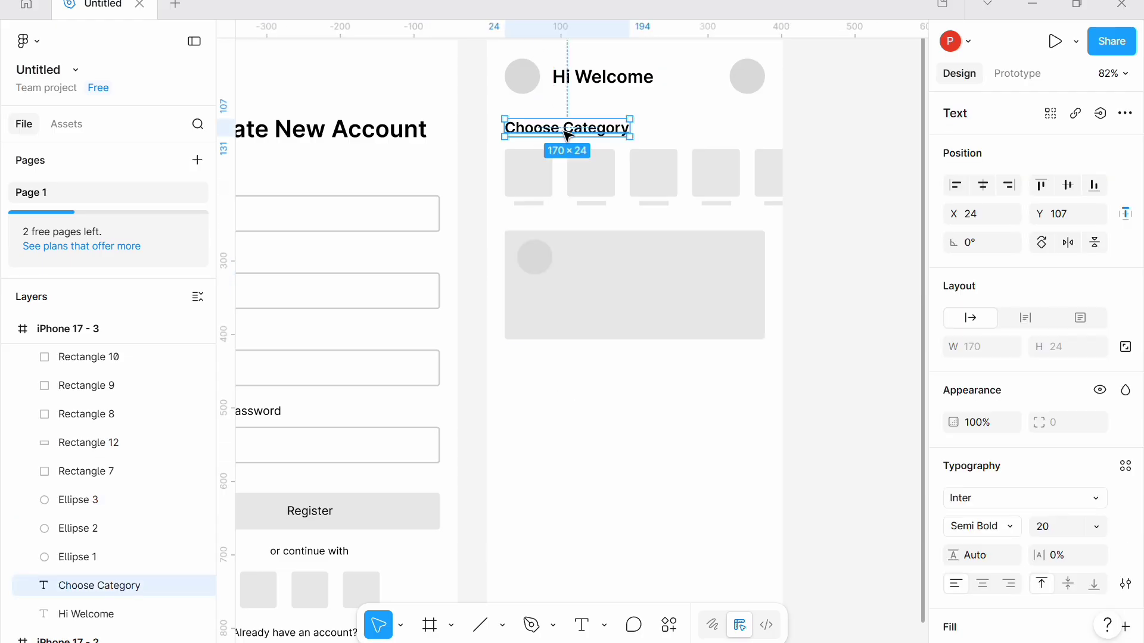
key("ctrl+d")
left_click_drag(559, 127, 570, 289)
right_click(573, 290)
left_click(629, 239)
double_click(578, 294)
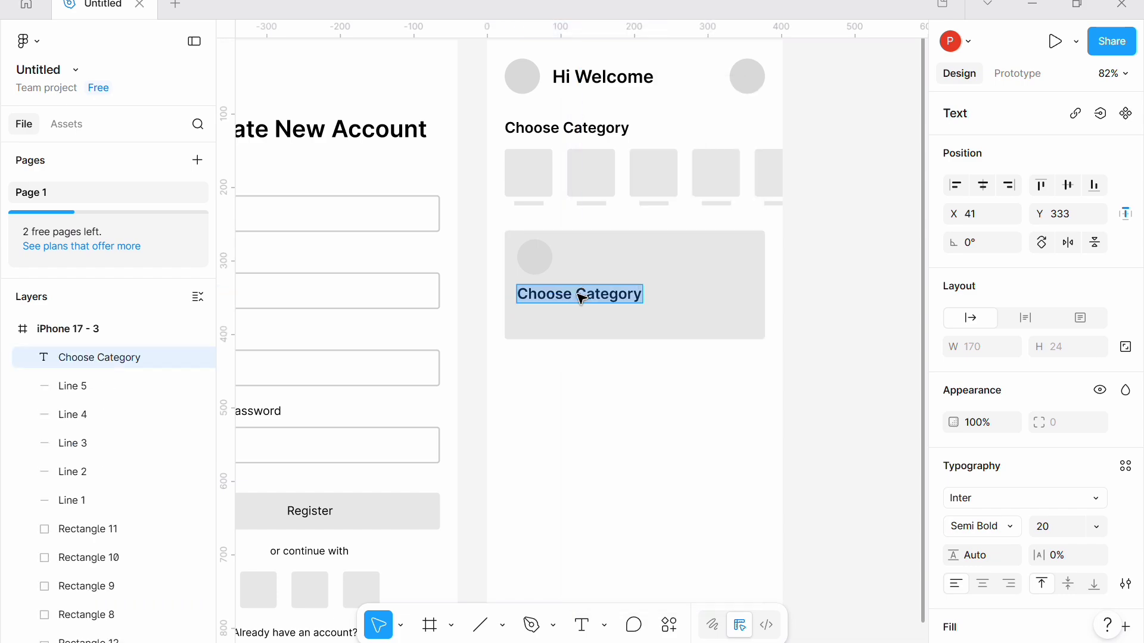
type("Steps")
left_click(596, 389)
Duplicate the first category square under the Steps label at X 41, Y 365 and resize it into a 108 × 20 bar
left_click(553, 262)
left_click(527, 174)
key("ctrl+d")
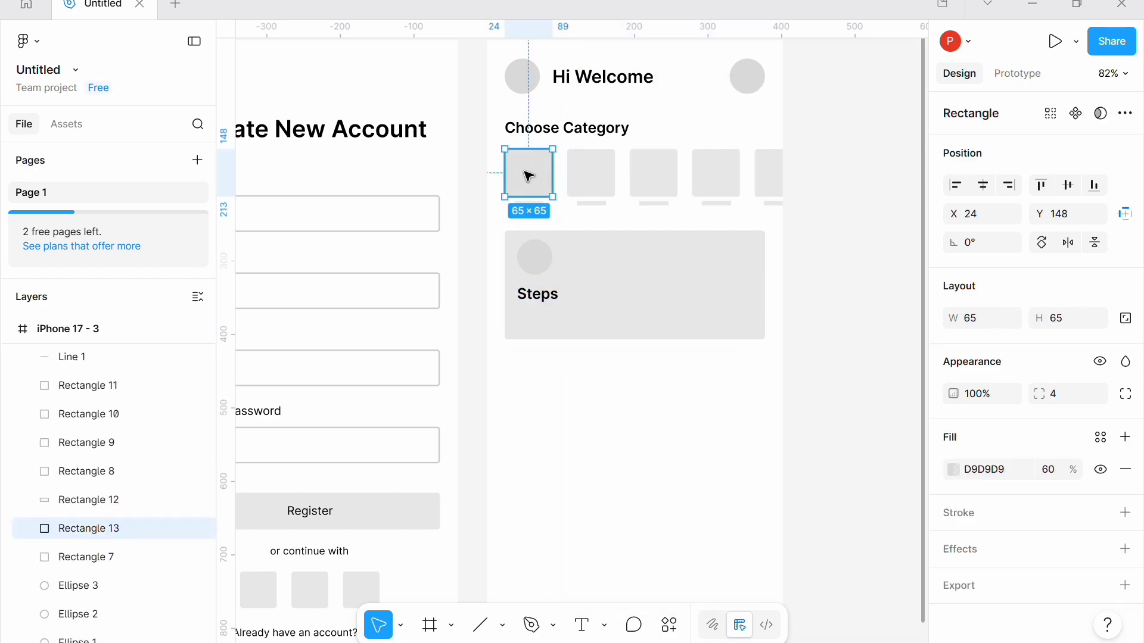
left_click_drag(527, 172, 595, 315)
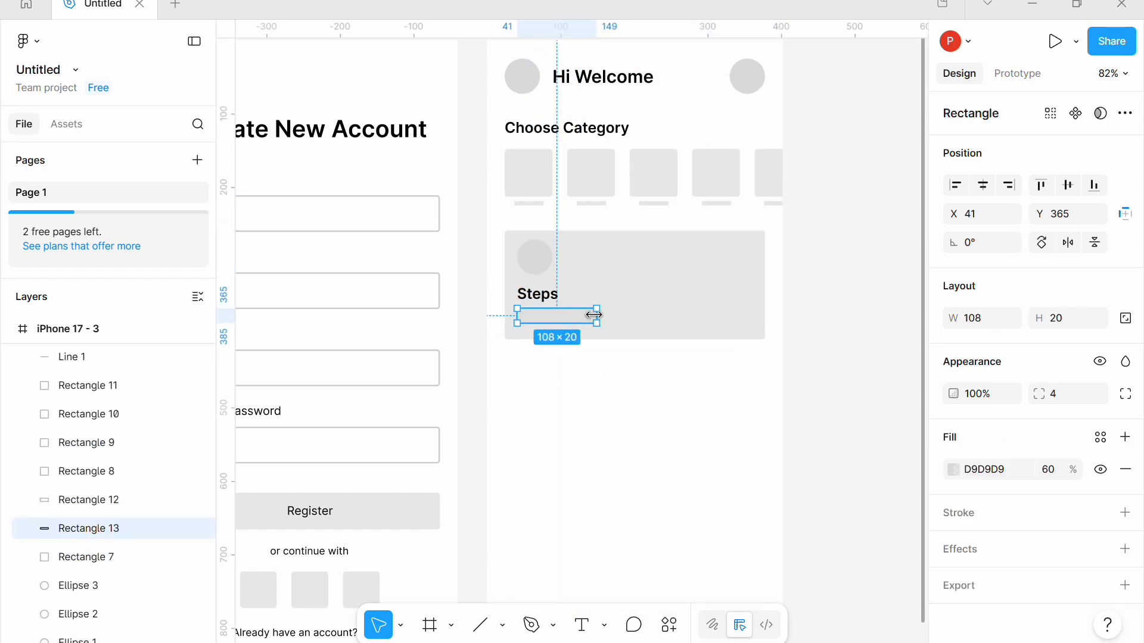
Set the small bar's fill opacity to 100% and send the banner rectangle behind its contents
left_click(1048, 470)
type("80")
key("Return")
left_click(574, 324)
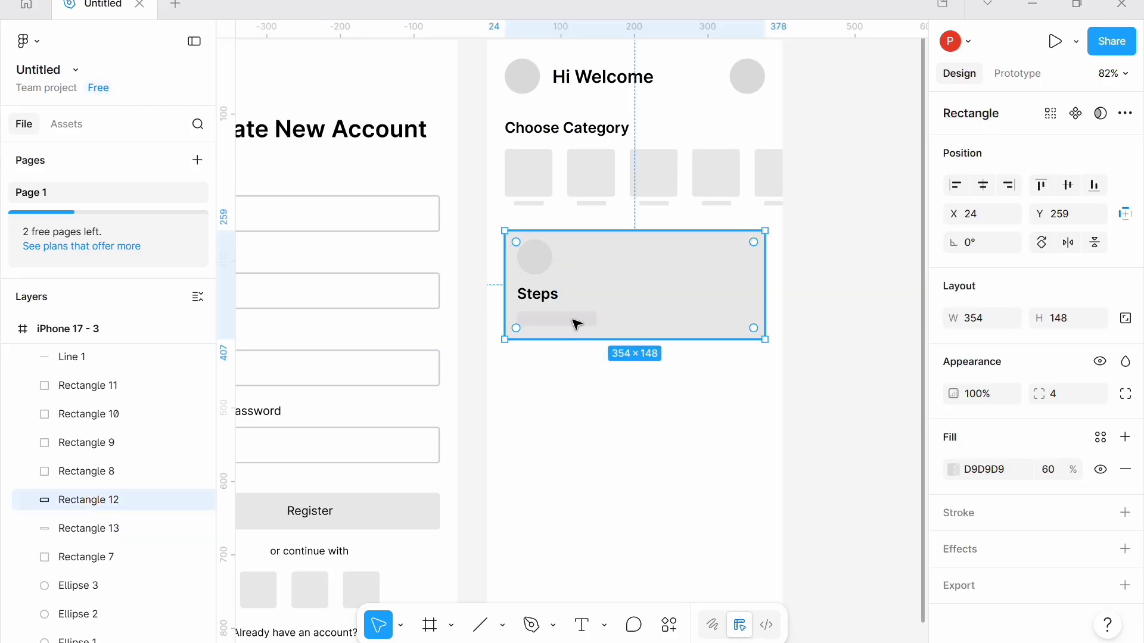
right_click(575, 323)
left_click(638, 260)
Duplicate the banner below itself, narrow the copy to 169 × 148 and place a second copy beside it at X 209, Y 425
scroll(646, 227, "down", 1)
key("ctrl+d")
left_click_drag(624, 221, 624, 342)
left_click_drag(771, 325, 626, 332)
key("ctrl+d")
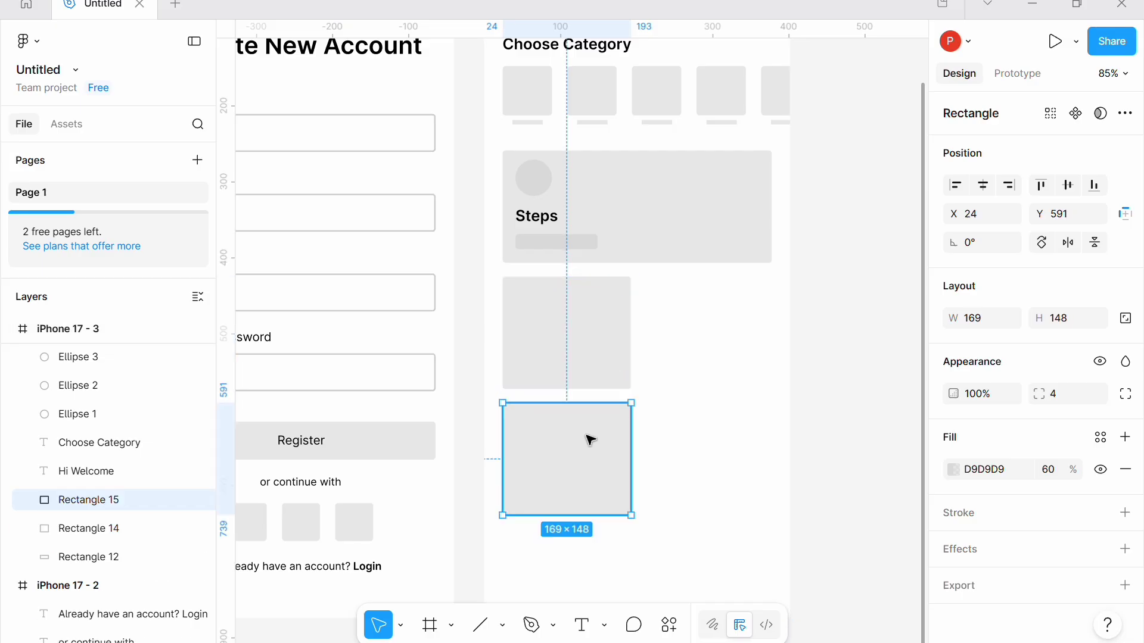
left_click_drag(590, 436, 721, 336)
left_click(567, 474)
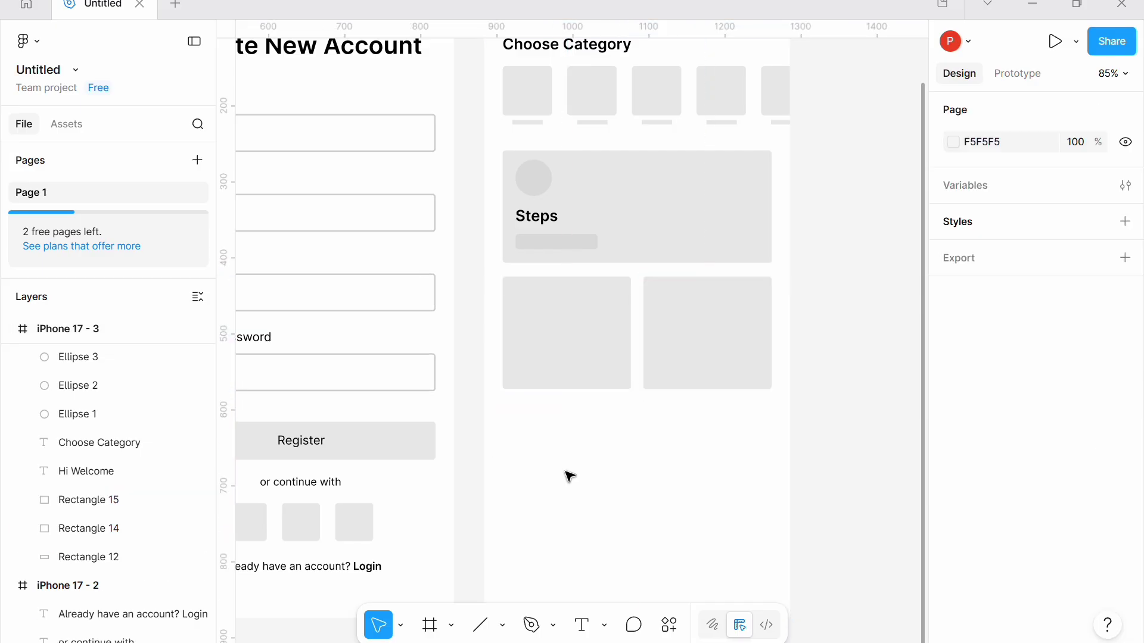
Duplicate the banner's circle into the first small card at X 41, Y 437 and resize it proportionally to 32 × 32
left_click(534, 185)
key("ctrl+d")
left_click_drag(534, 193, 536, 303)
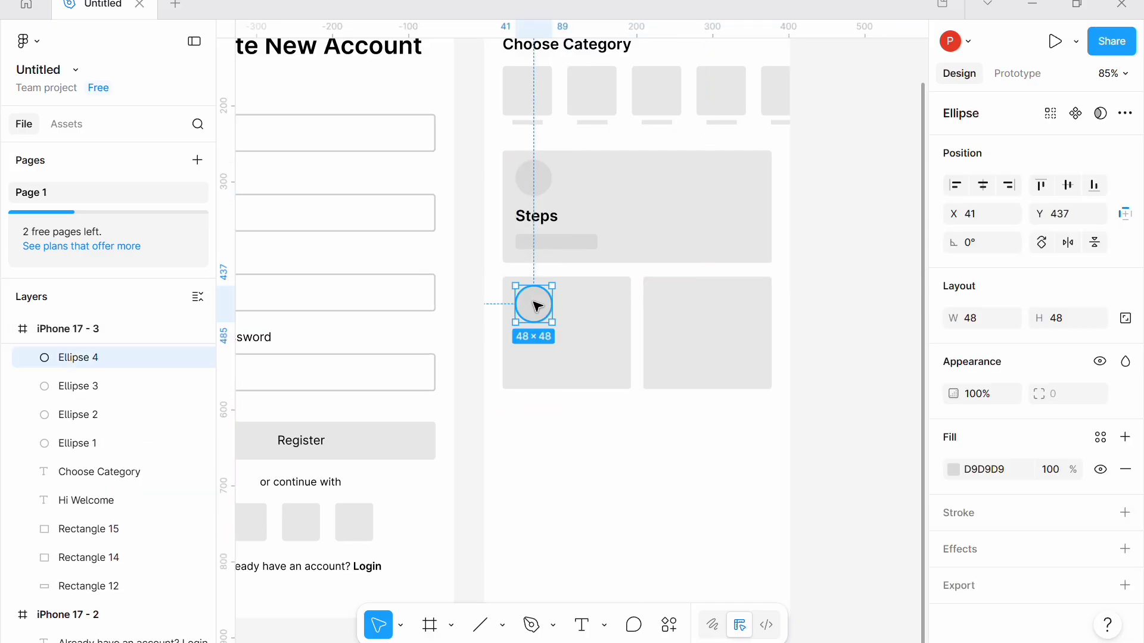
left_click(1125, 318)
left_click(980, 326)
type("32")
key("Return")
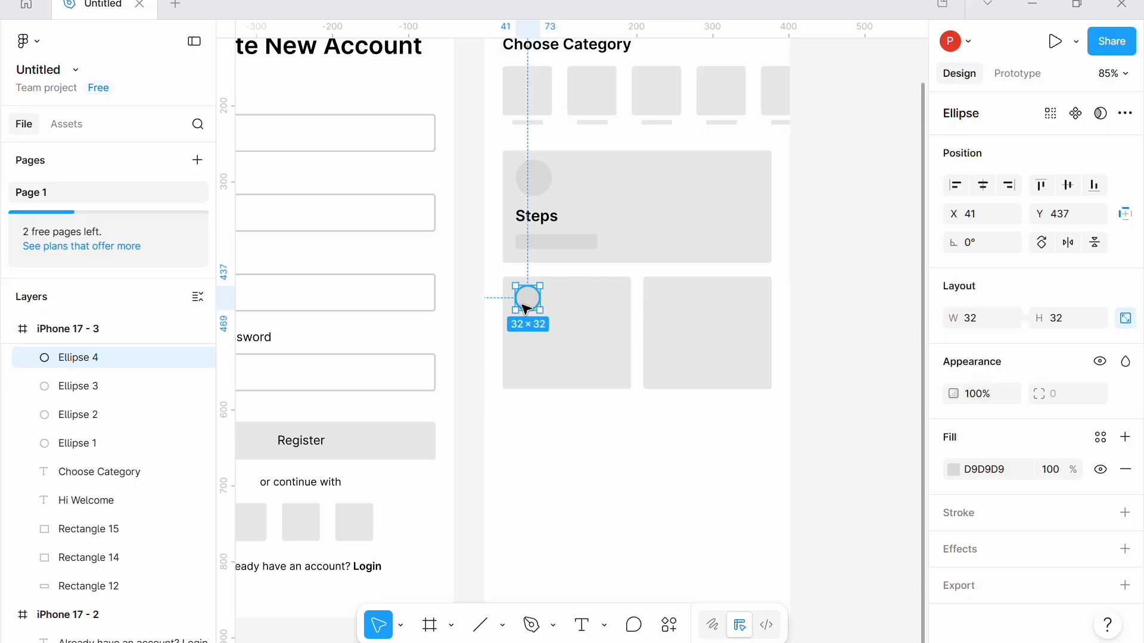
Duplicate the Steps label beside the small card's circle and set its font size to 16
scroll(524, 286, "up", 3)
scroll(524, 286, "down", 2)
left_click(554, 140)
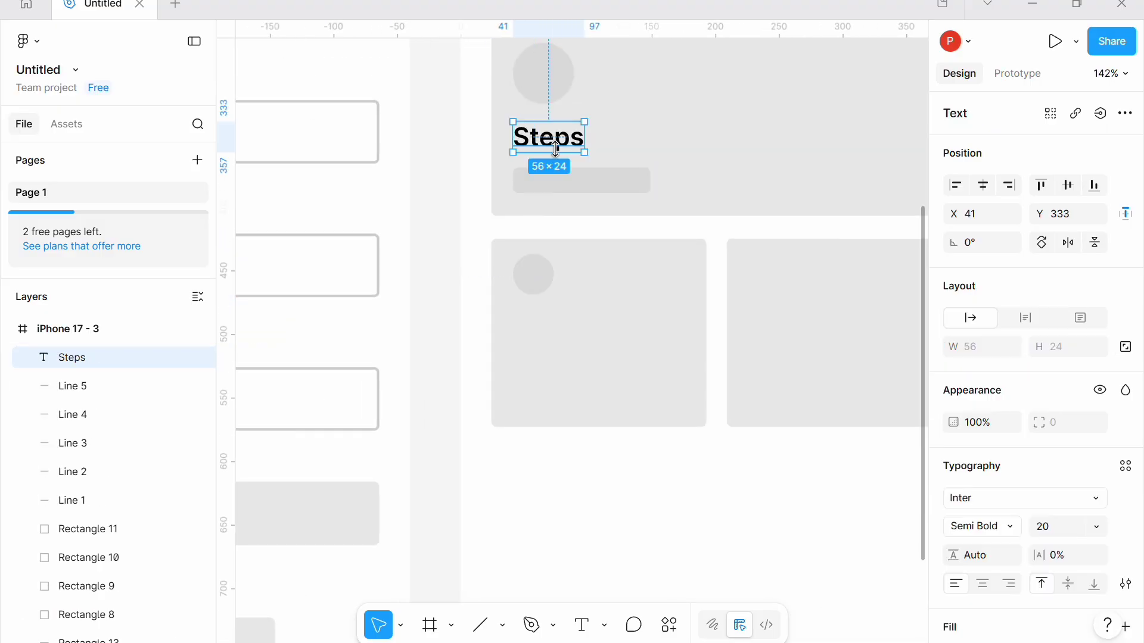
key("ctrl+d")
left_click_drag(554, 140, 615, 277)
left_click(1097, 527)
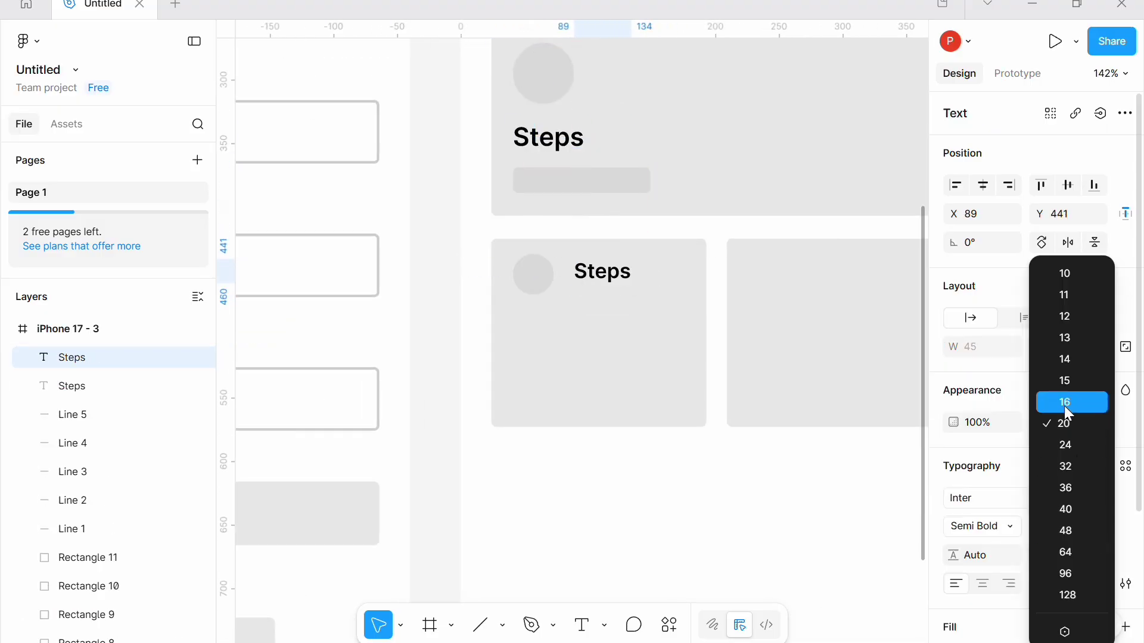
left_click(1064, 406)
Change the card label's text to "Protein" and position it beside the circle at X 81, Y 443
double_click(592, 275)
type("Protien")
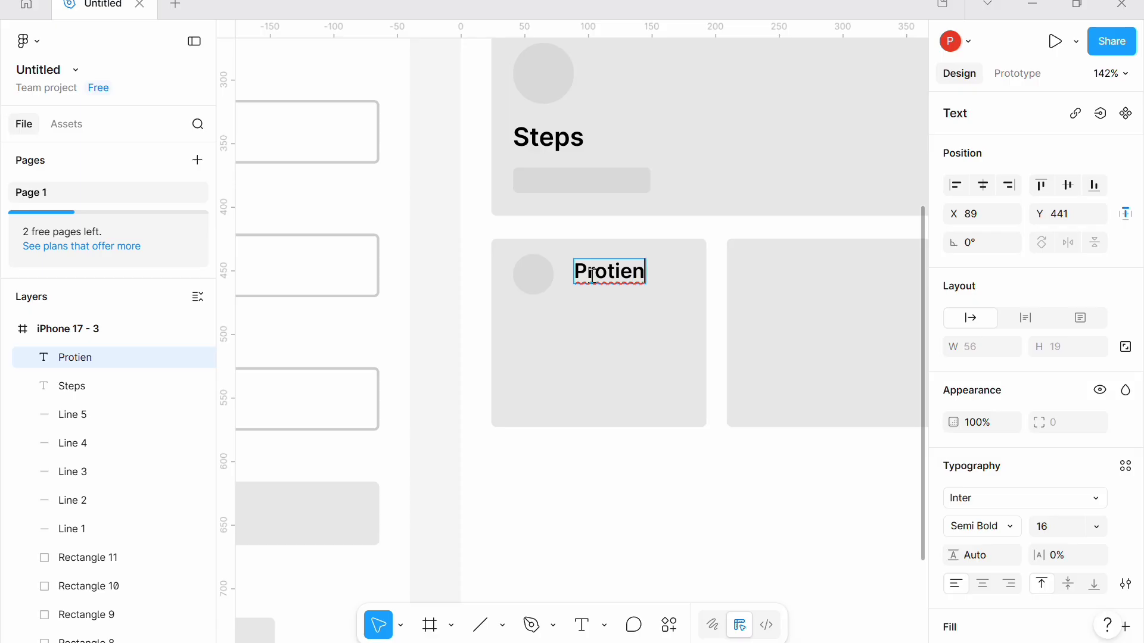
right_click(592, 275)
left_click(623, 289)
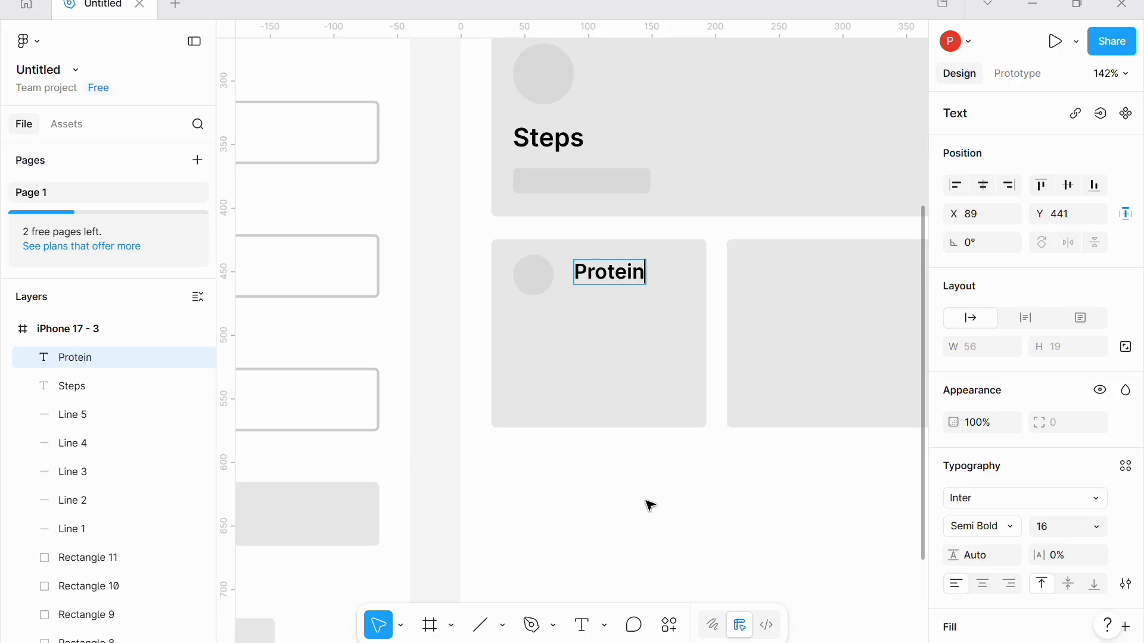
key("shift+0")
key("Escape")
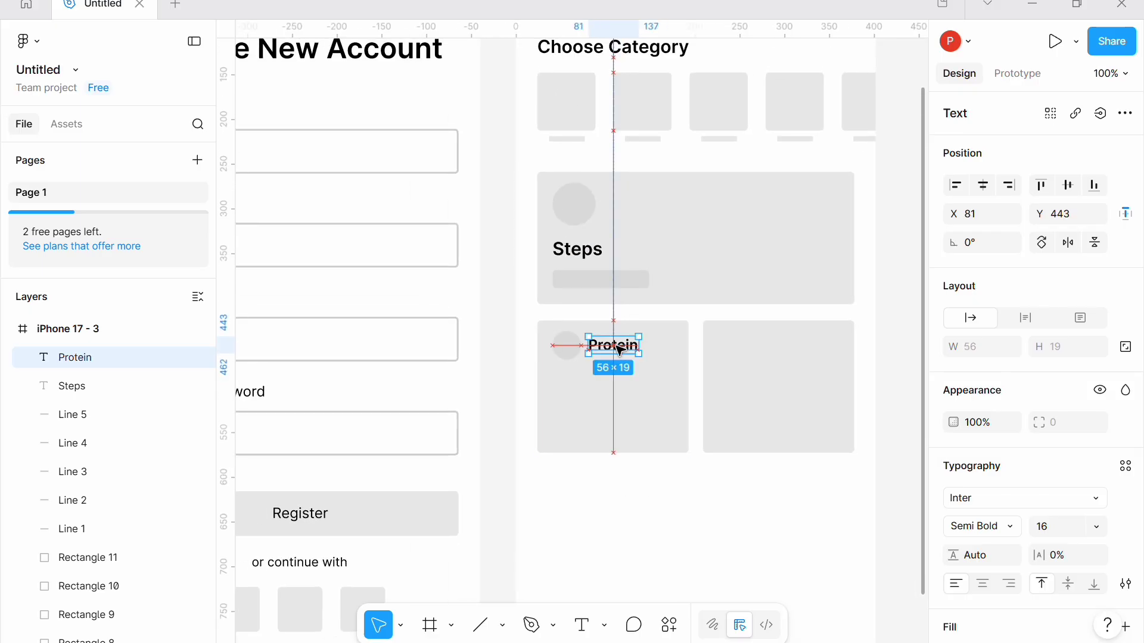
Copy the gray bar under Protein at X 41, Y 481, enlarge it to 133 × 39 and shorten the card to fit
scroll(619, 346, "up", 2)
left_click(599, 433)
left_click(598, 275)
left_click_drag(599, 275, 679, 385)
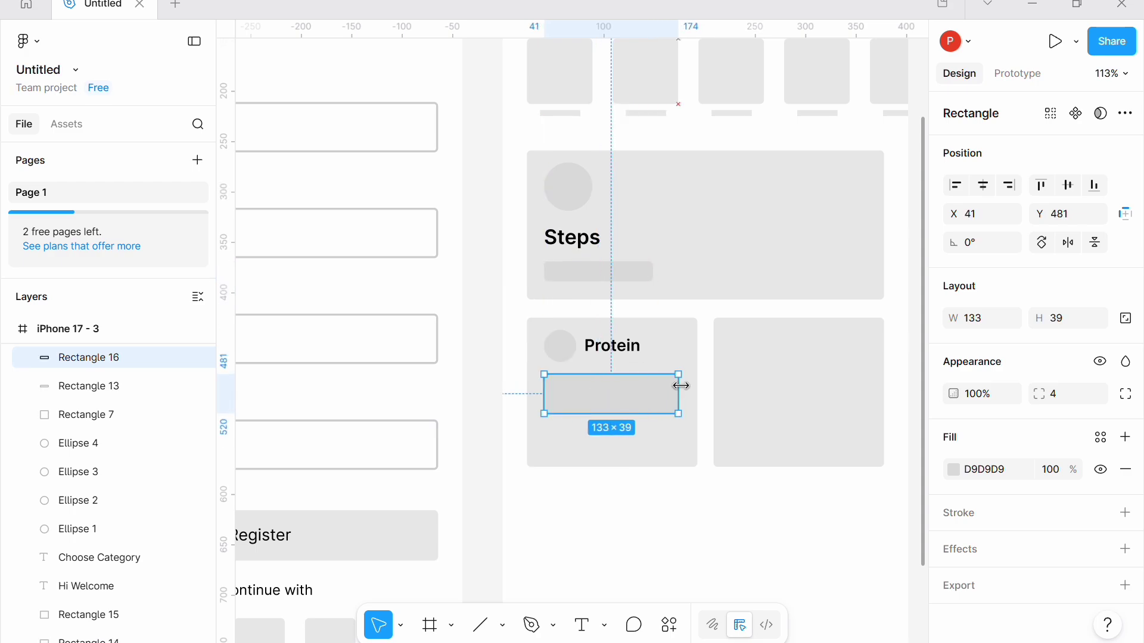
left_click(651, 444)
left_click_drag(643, 466, 640, 428)
Delete the blank right-hand card and put a duplicate of the whole Protein card in its place
left_click(799, 367)
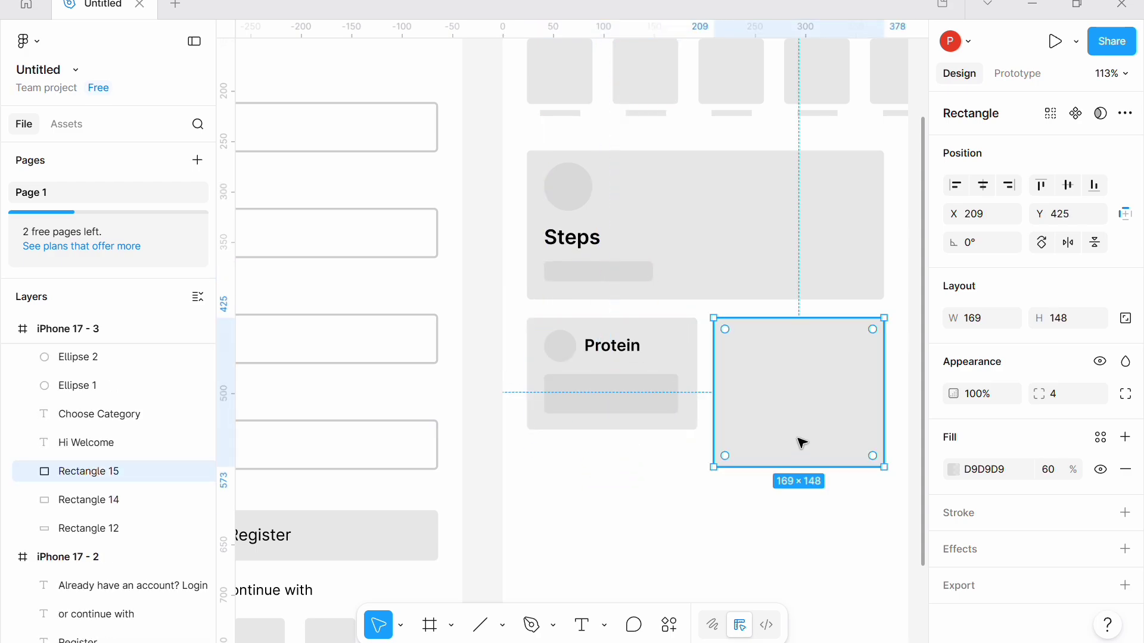
key("Delete")
left_click_drag(705, 447, 492, 322)
left_click_drag(574, 378, 768, 377)
left_click(761, 480)
Change the duplicated card's label to "Carbs"
left_click(788, 351)
double_click(788, 354)
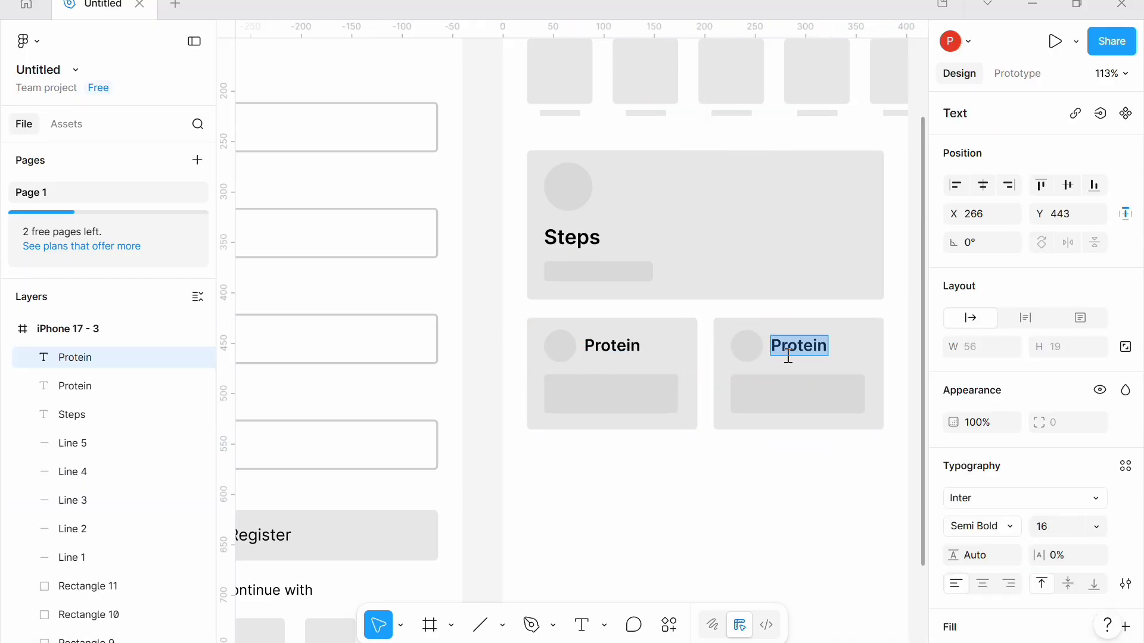
type("Carbs")
key("Escape")
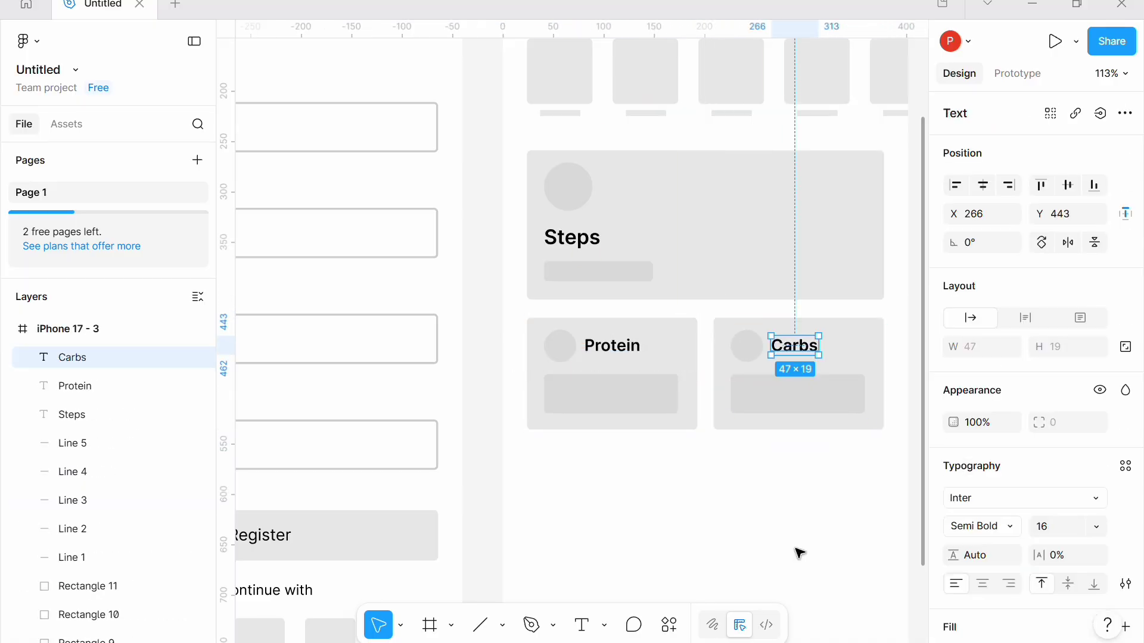
left_click(799, 552)
Copy the Protein label below the cards at X 24, Y 566 and change its text to "All Goals"
scroll(799, 552, "down", 2)
scroll(799, 551, "down", 1)
scroll(799, 552, "down", 2)
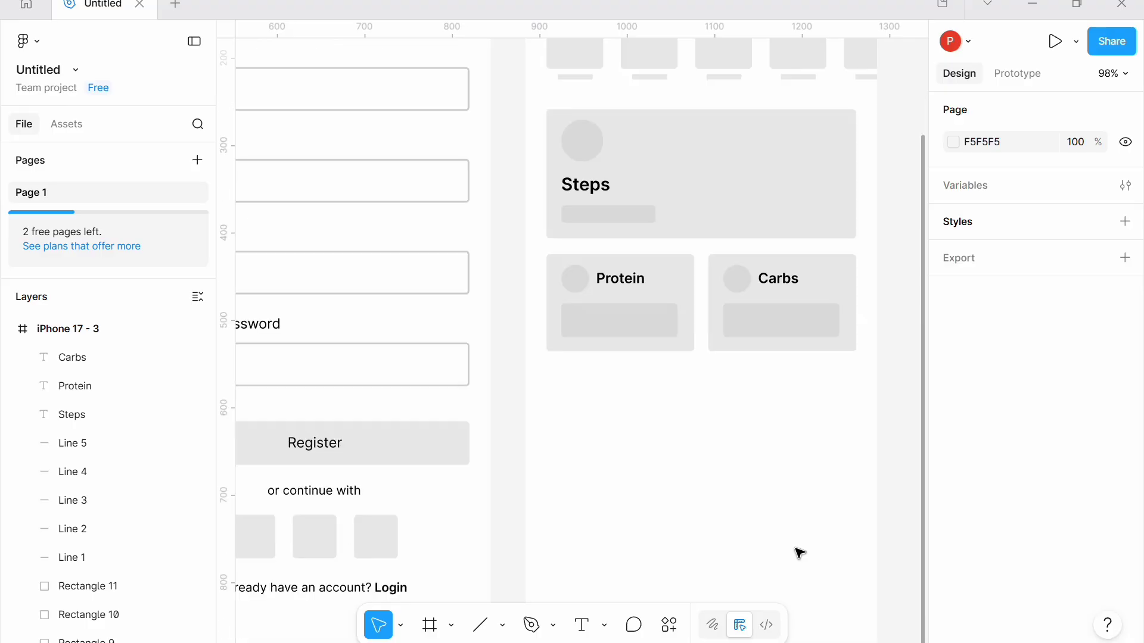
left_click(619, 283)
left_click_drag(619, 283, 569, 393)
double_click(568, 384)
type("AI")
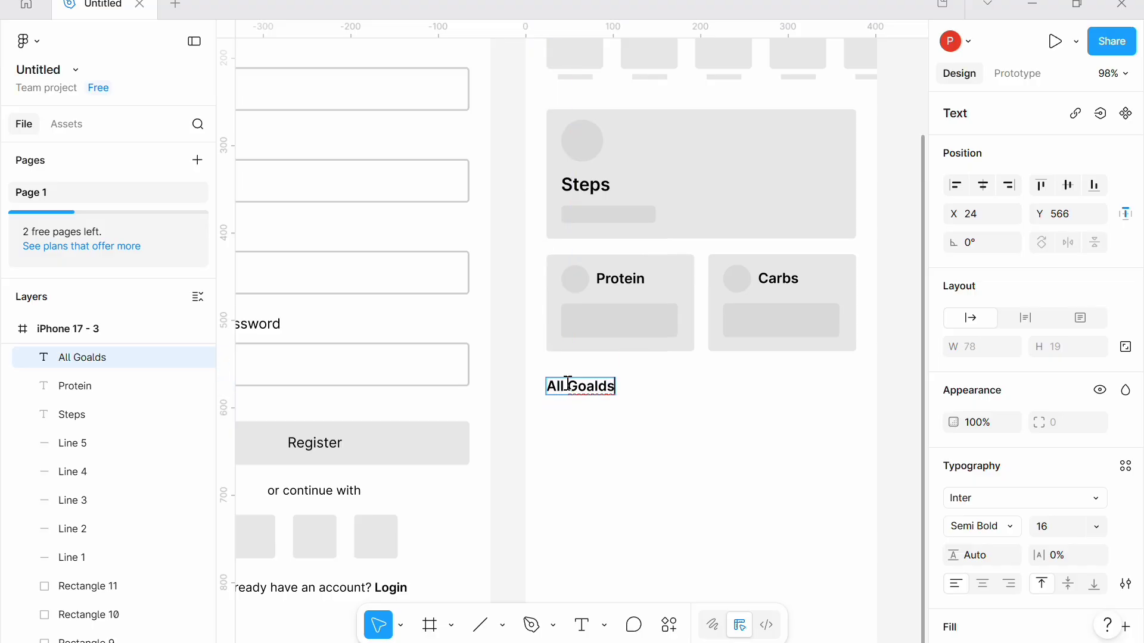
type("l Goals")
left_click(581, 445)
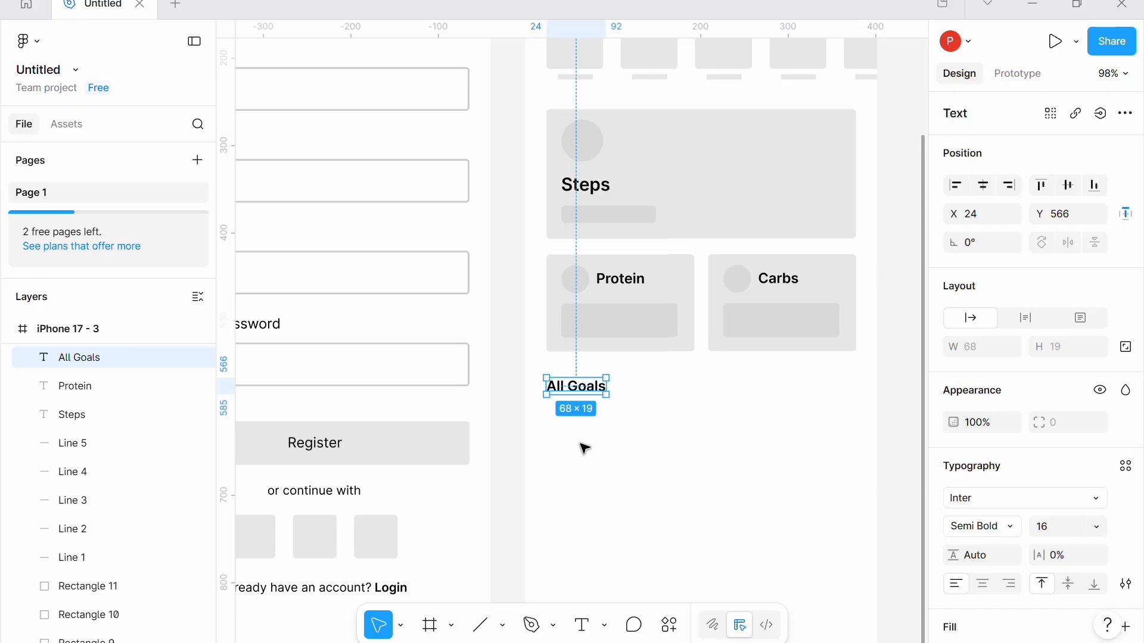
left_click(581, 445)
Duplicate the Steps banner rectangle under All Goals at X 24, Y 597 and reduce its height to 50
scroll(581, 446, "down", 1)
left_click(714, 173)
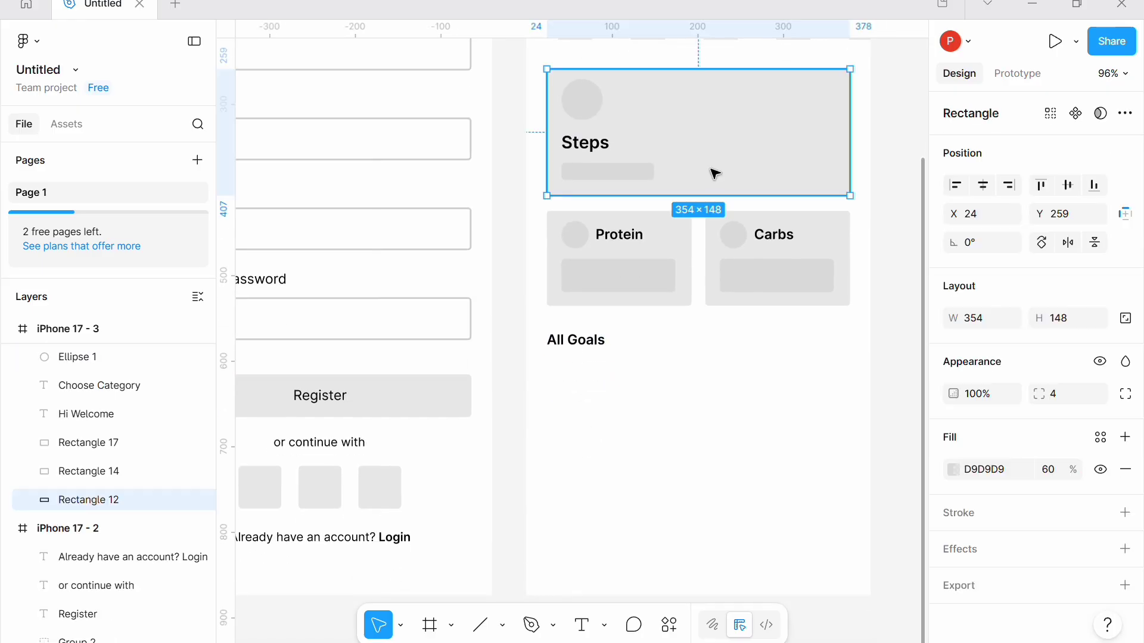
key("ctrl+d")
left_click_drag(713, 133, 715, 422)
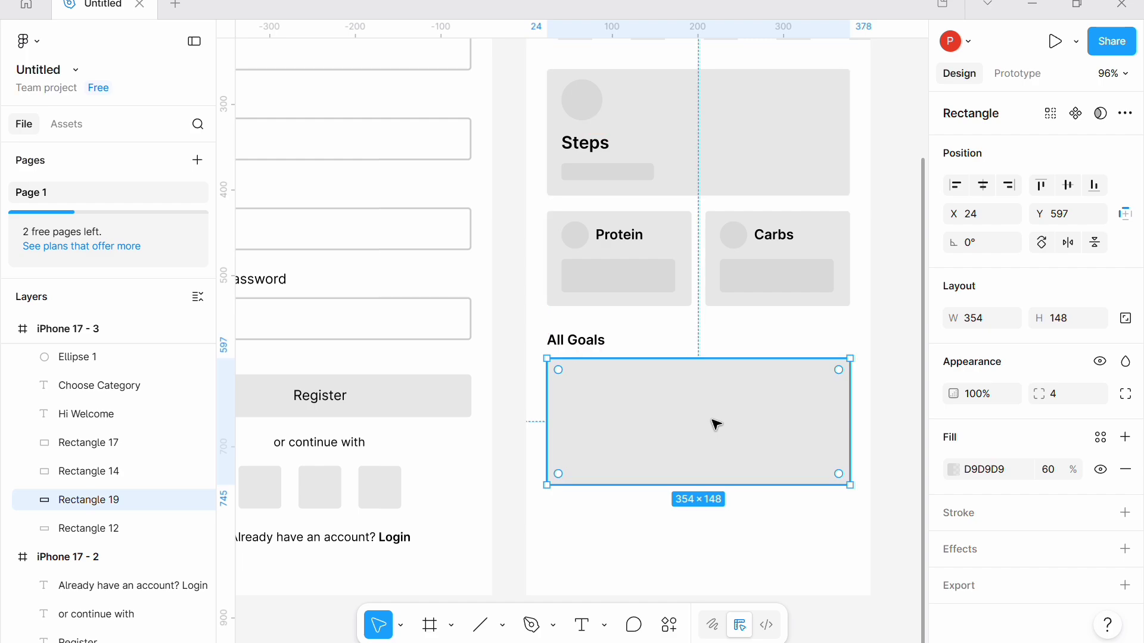
left_click_drag(705, 486, 703, 415)
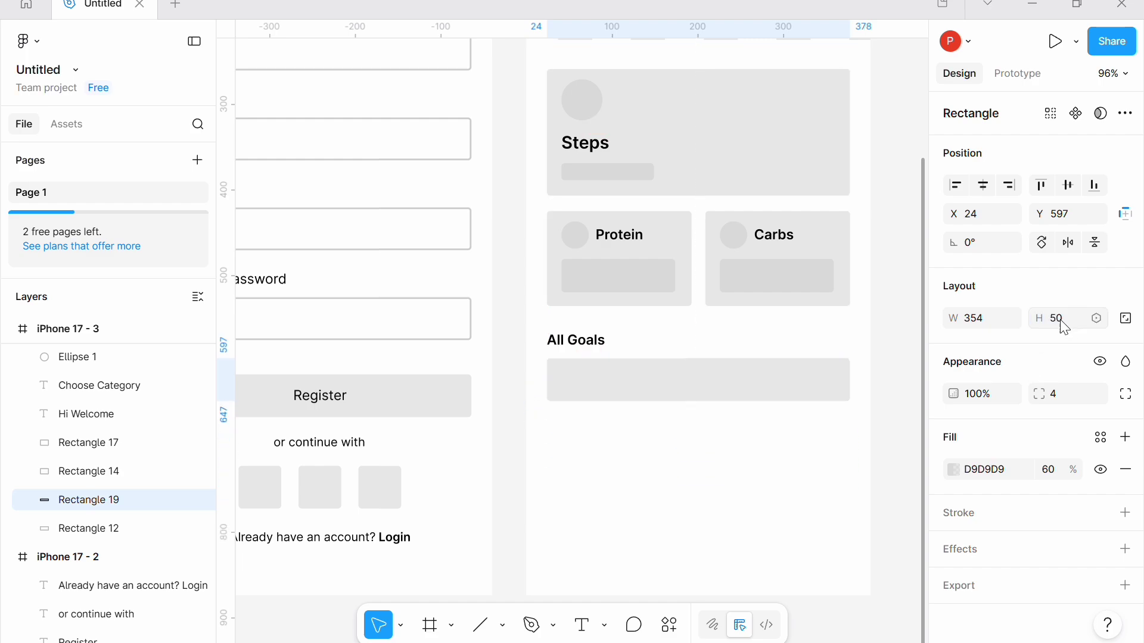
left_click(799, 467)
Copy the Protein card's circle and the Steps bar onto the goal row, with the bar at X 86, Y 612, and widen the bar
left_click(575, 238)
left_click_drag(573, 237, 574, 383)
left_click(620, 281)
left_click_drag(611, 174, 653, 387)
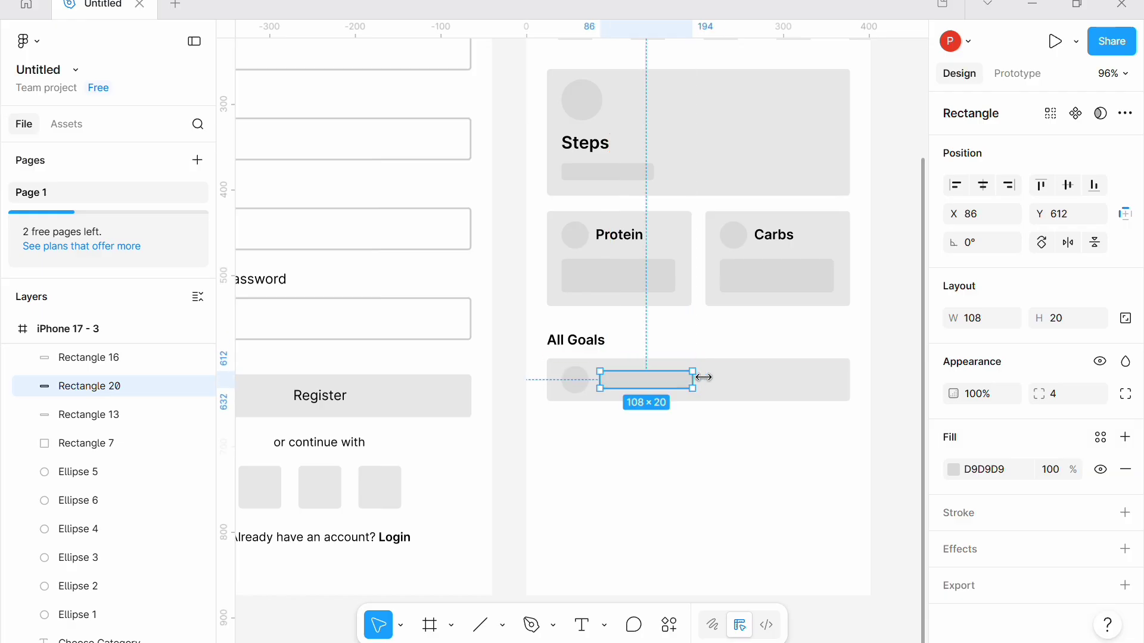
left_click(764, 491)
Duplicate the complete goal row twice below itself with equal spacing to make three rows
left_click_drag(537, 354, 649, 433)
key("ctrl+d")
key("ctrl+d")
key("Delete")
Duplicate the last goal row's rectangle to X 0, Y 825 and stretch it to the frame's full width as a navigation bar
scroll(565, 562, "down", 2)
scroll(565, 562, "up", 1)
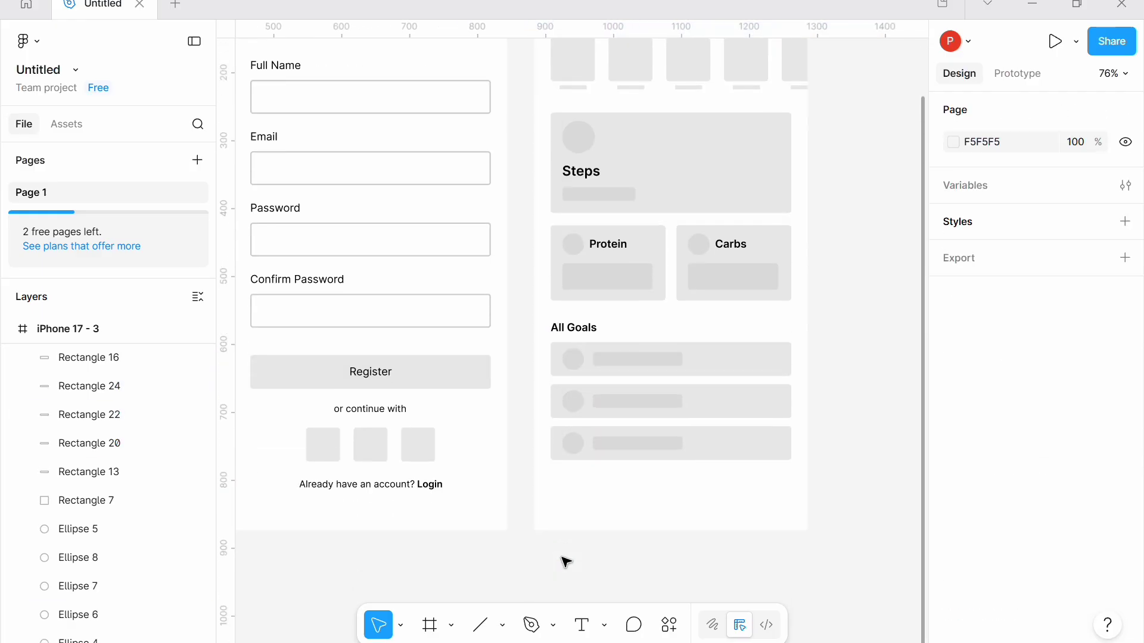
left_click(704, 442)
key("ctrl+d")
left_click_drag(705, 443, 691, 522)
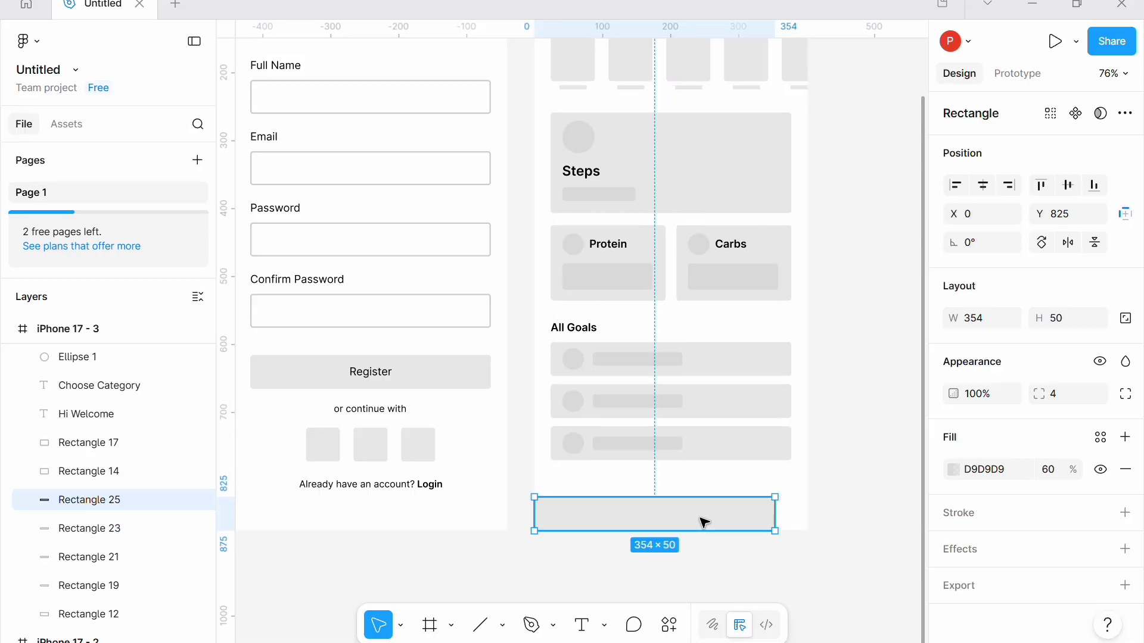
left_click_drag(774, 514, 810, 513)
Copy the last goal row's circle onto the navigation bar at X 41, Y 829 and enlarge it proportionally to 40 × 40
left_click(537, 369)
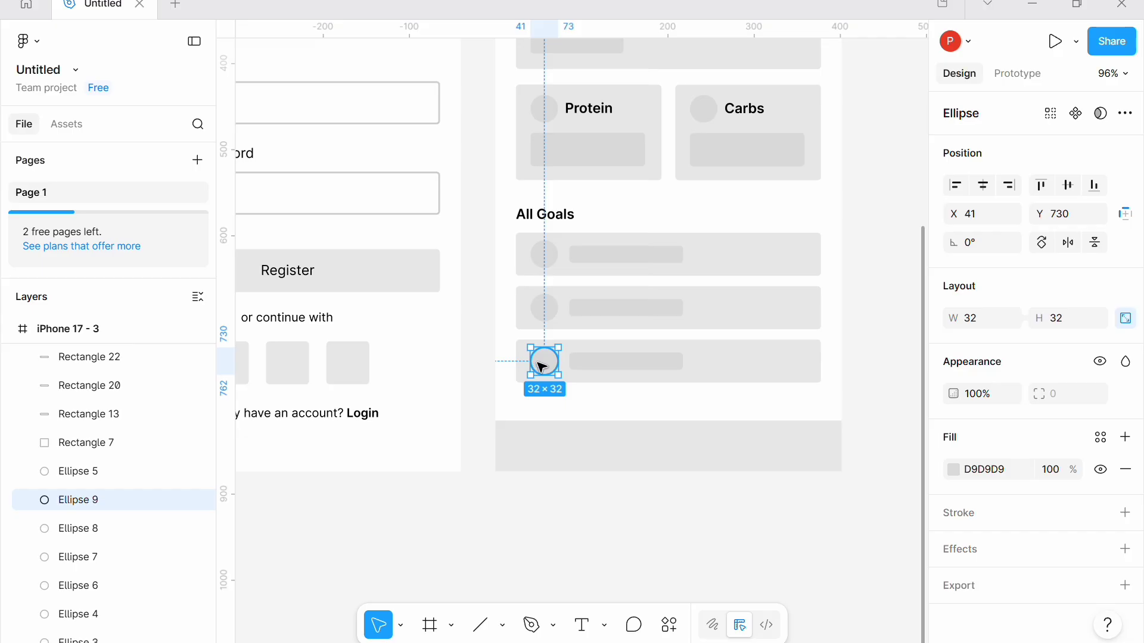
left_click_drag(538, 361, 540, 450)
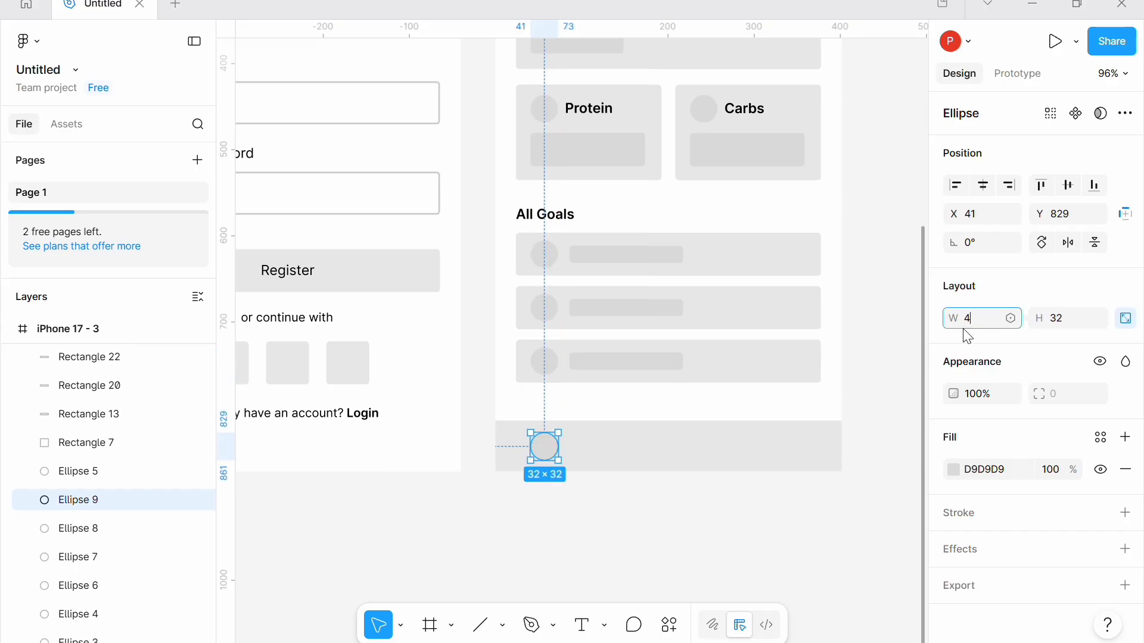
key("BackSpace")
type("20")
key("Return")
Make copies of the navigation circle and place them along the navigation bar
left_click_drag(539, 440, 680, 423)
key("ctrl+z")
key("ctrl+z")
key("ctrl+c")
key("ctrl+v")
key("ctrl+v")
left_click(551, 512)
Make a 60 px circle centered on the navigation bar's upper edge and copy the two left circles to the bar's right side
key("ctrl+d")
left_click(978, 318)
type("60")
key("Return")
mouse_move(610, 447)
left_mouse_down("alt")
mouse_move(805, 450)
mouse_move(783, 450)
mouse_move(793, 453)
left_mouse_up("alt")
left_click(649, 520)
Draw a vertical line 22 long at X 201, Y 803 in the middle of the large navigation circle
scroll(649, 520, "down", 1)
scroll(649, 520, "up", 2)
left_click(482, 627)
left_click_drag(669, 437, 668, 458)
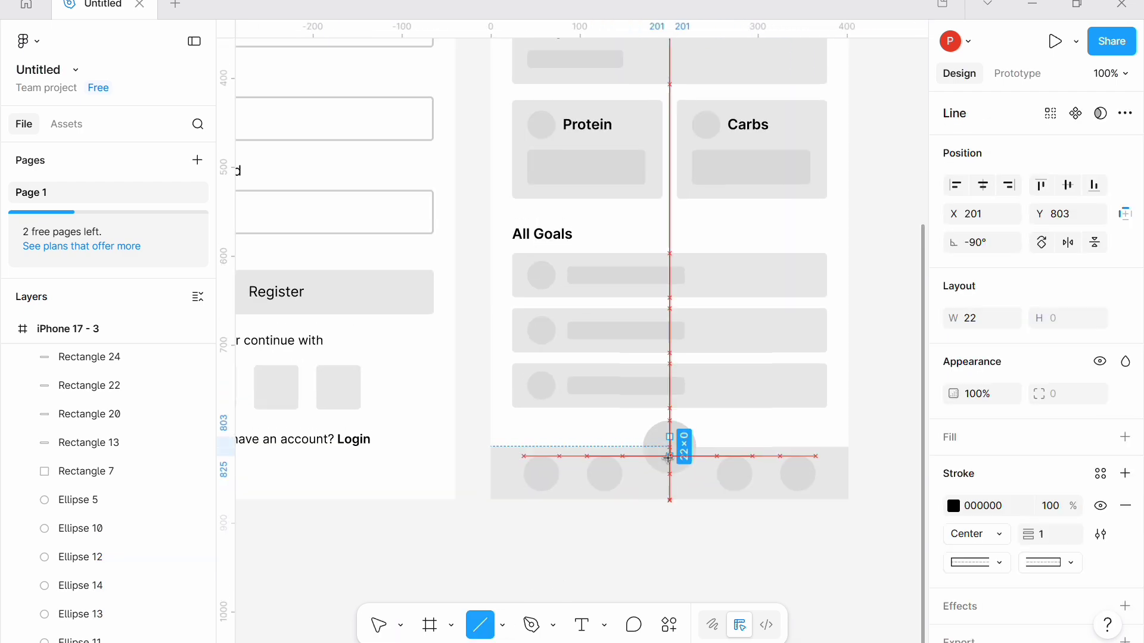
Set the line's stroke weight to 2 and add a duplicate rotated 90° to form a plus sign
scroll(680, 533, "up", 3)
key("ctrl+d")
left_click(1041, 242)
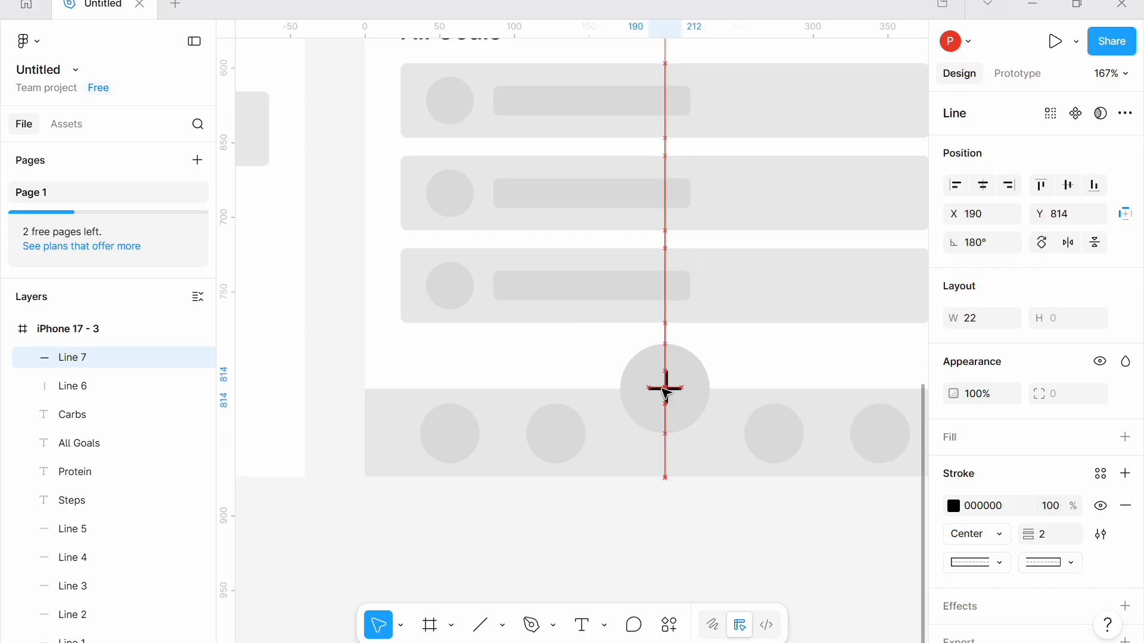
Align the plus sign's two lines on their vertical centers and group them
left_click(666, 390, "shift")
left_click(1069, 190)
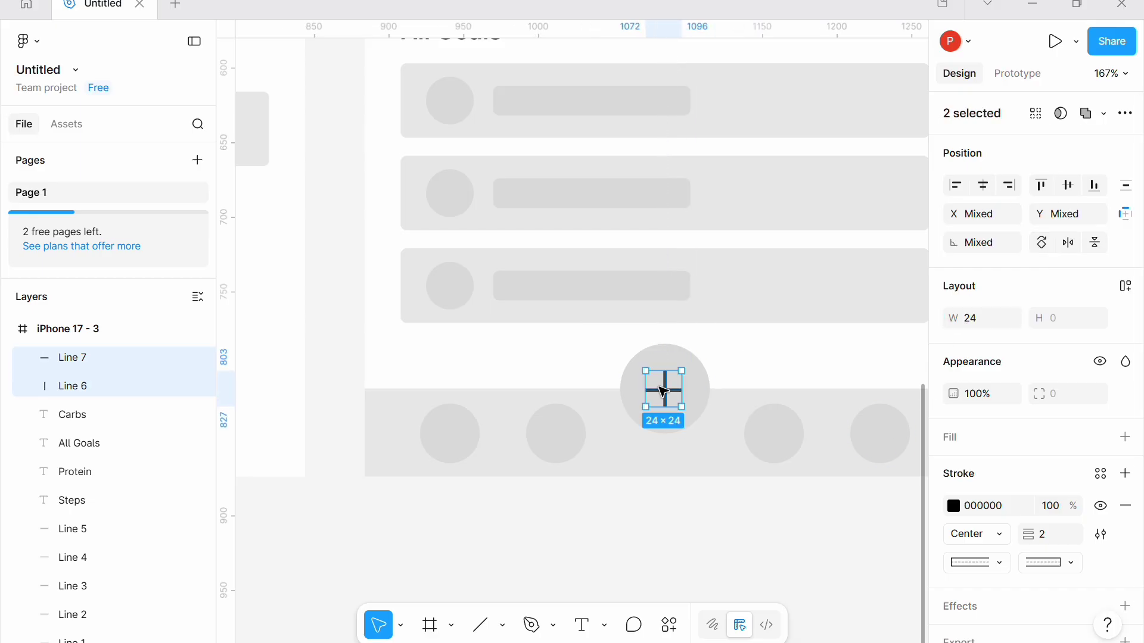
key("ctrl+g")
left_click(678, 501)
scroll(679, 501, "down", 5)
scroll(679, 500, "up", 2)
scroll(681, 500, "left", 2)
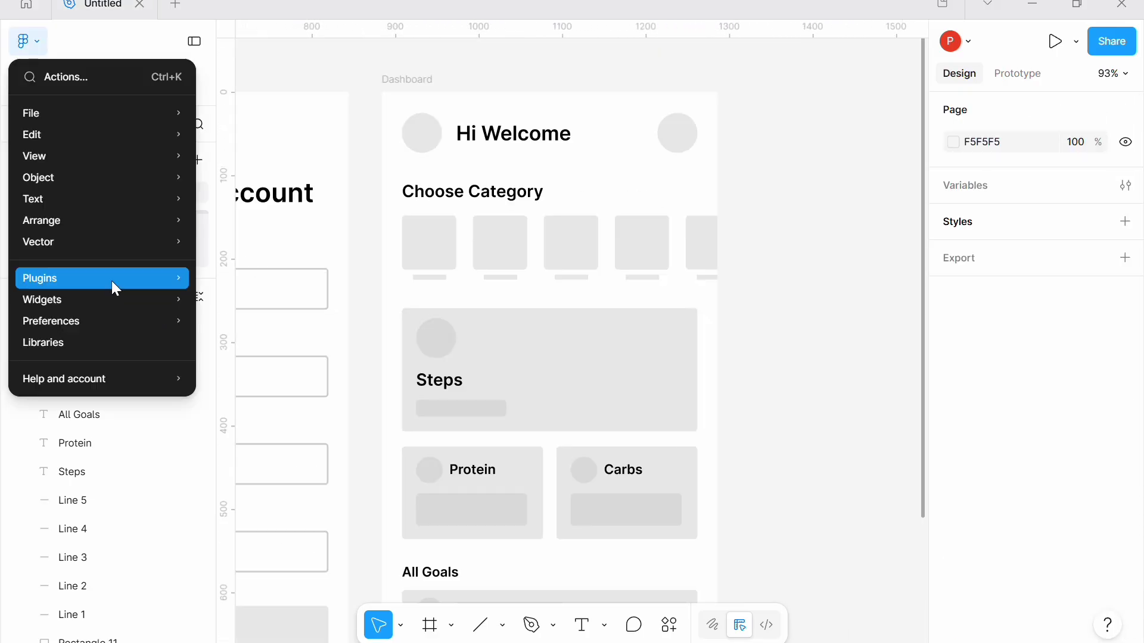
Find a cross icon with the Iconify plugin and import the plain X at size 24 as a frame
mouse_move(112, 281)
left_click(260, 290)
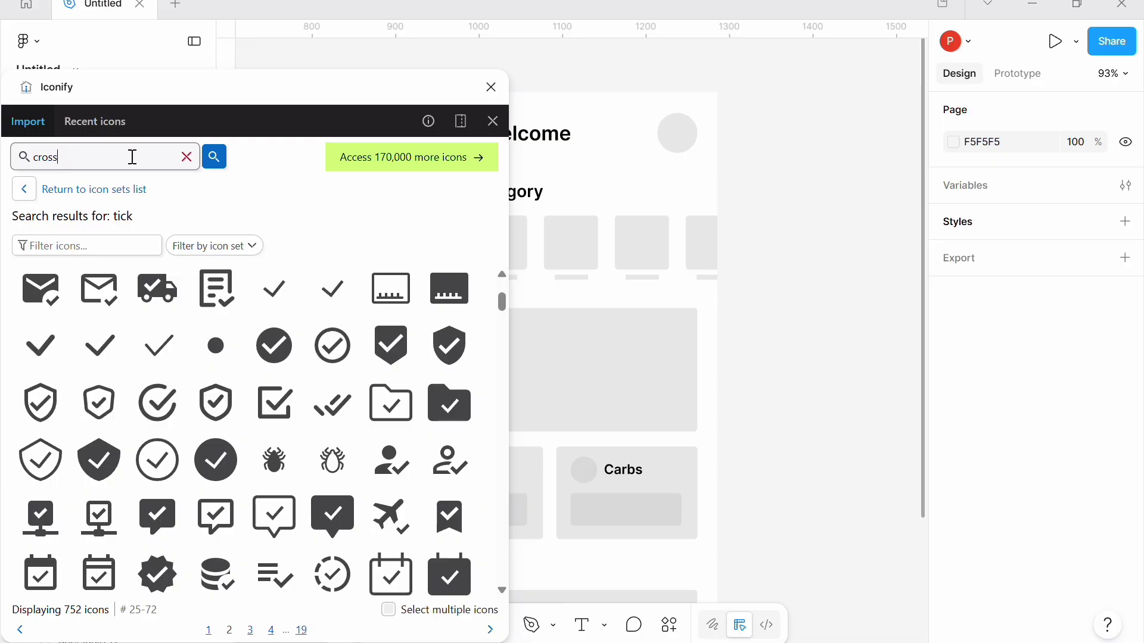
key("Return")
left_click(103, 410)
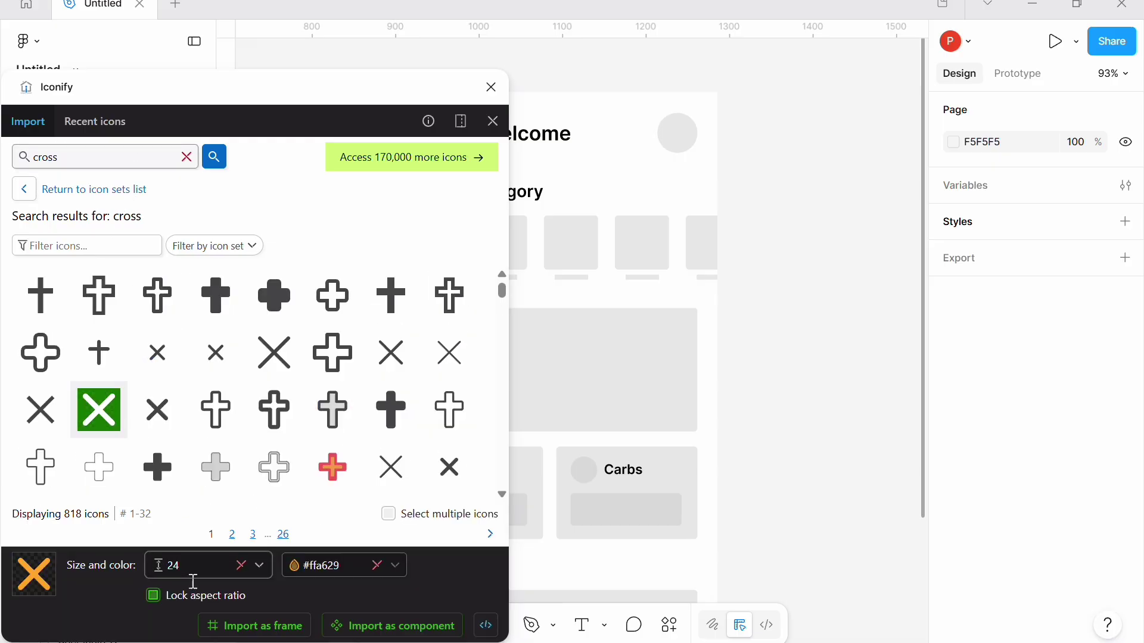
left_click(230, 625)
left_click(492, 121)
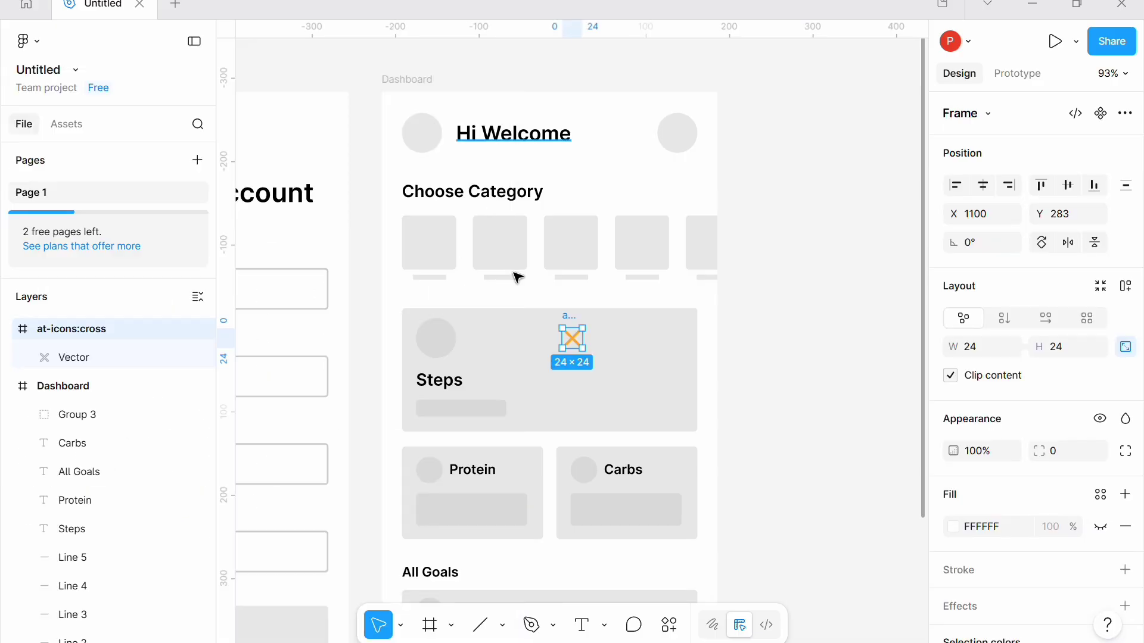
Move the cross icon onto the empty canvas beside the Dashboard frame and recolor it to 000000 with reduced opacity
left_click_drag(575, 348, 776, 348)
scroll(965, 495, "down", 3)
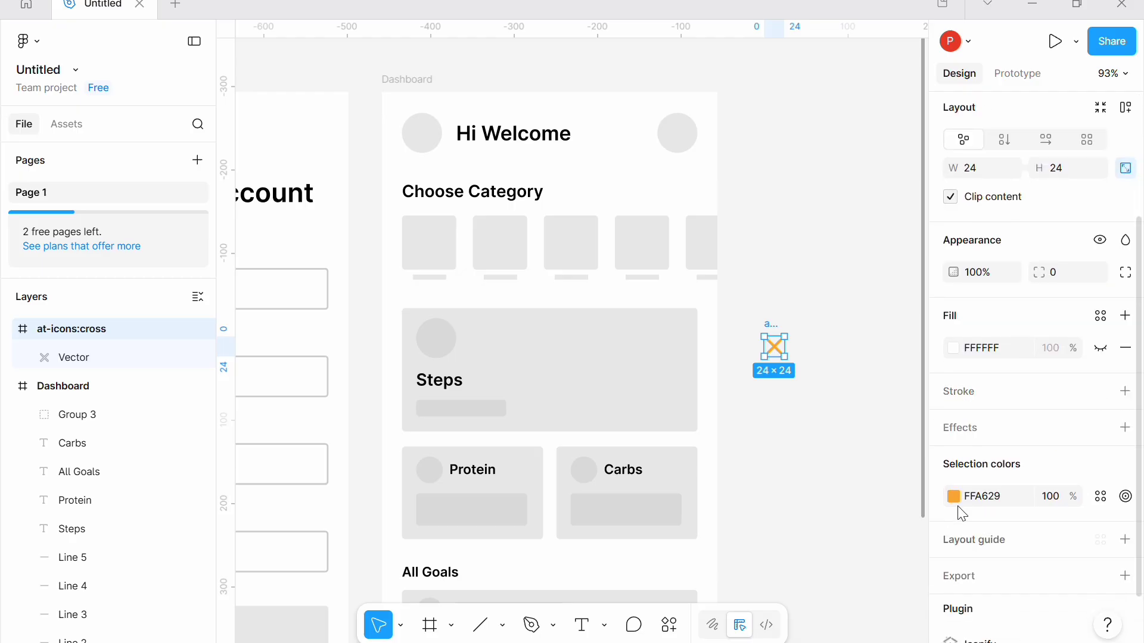
left_click(955, 502)
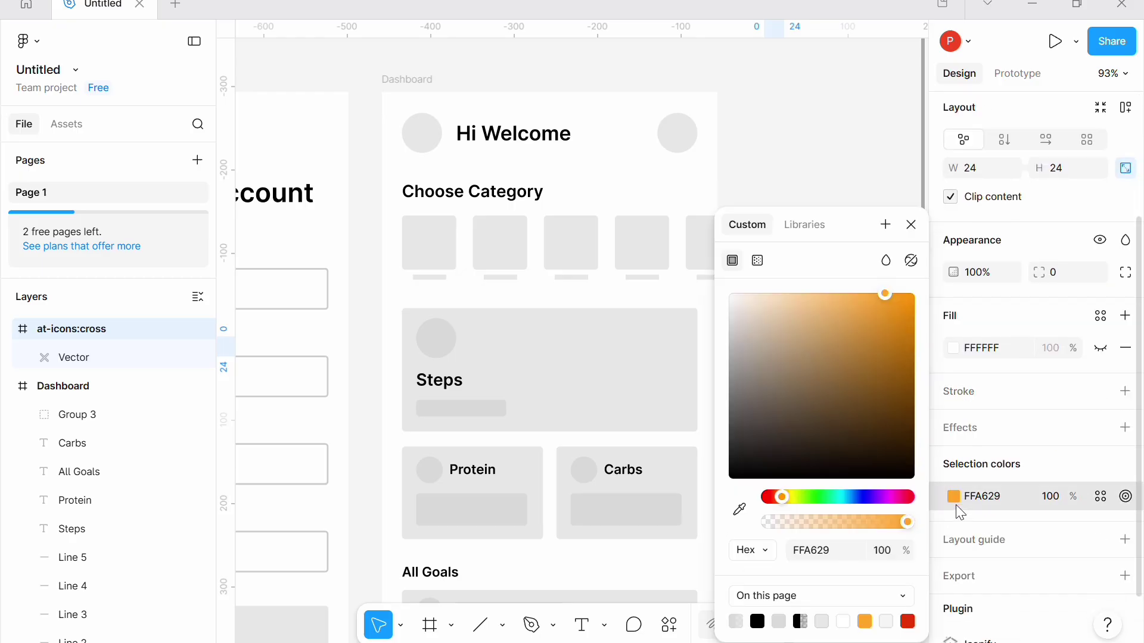
left_click(758, 621)
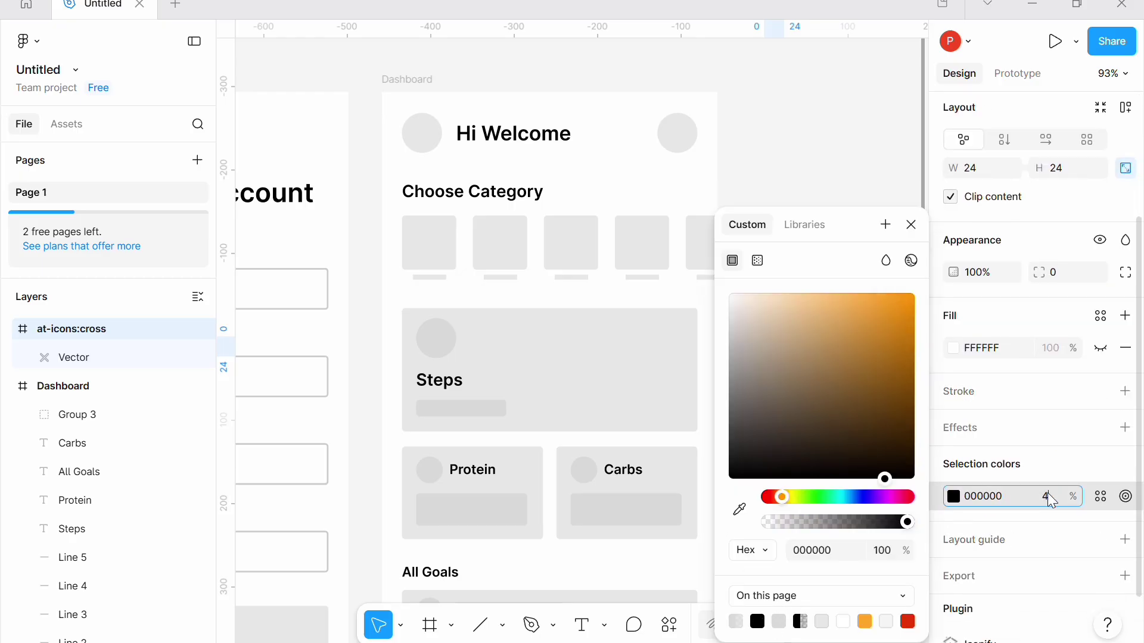
left_click(809, 416)
left_click(769, 334)
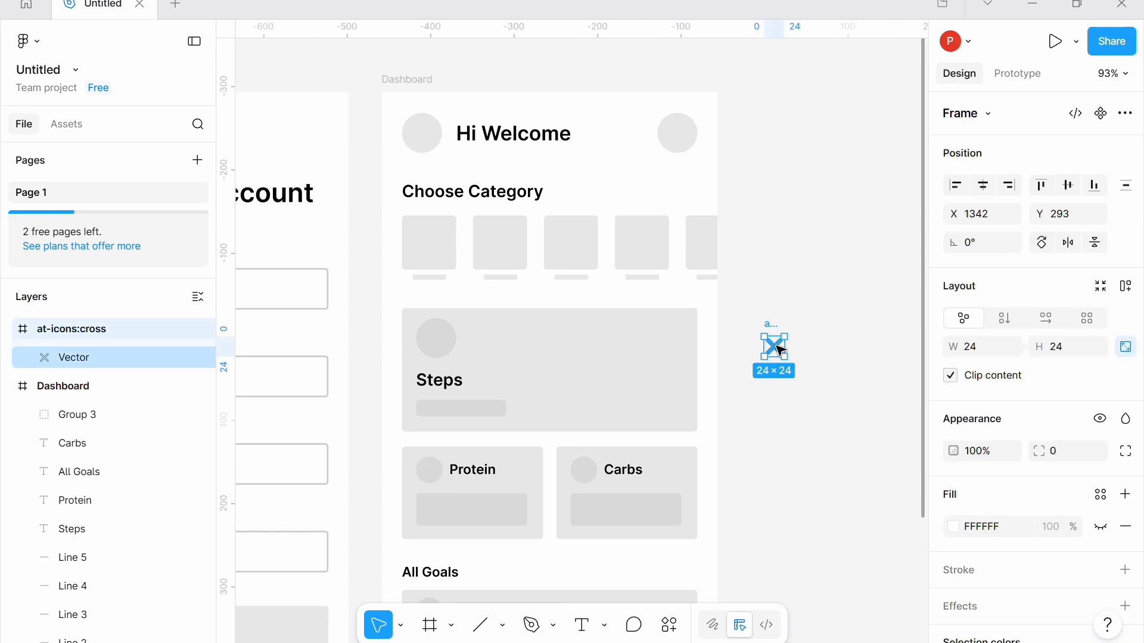
Place the cross icon on the first Choose Category tile and resize it to 40 × 40
left_click_drag(779, 350, 435, 246)
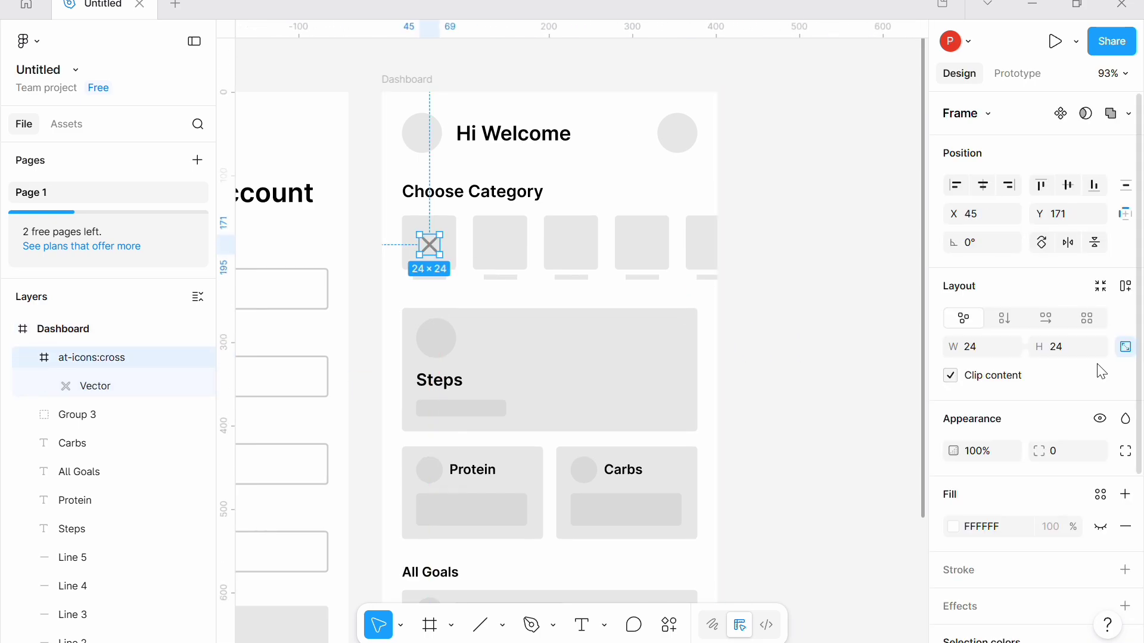
key("Return")
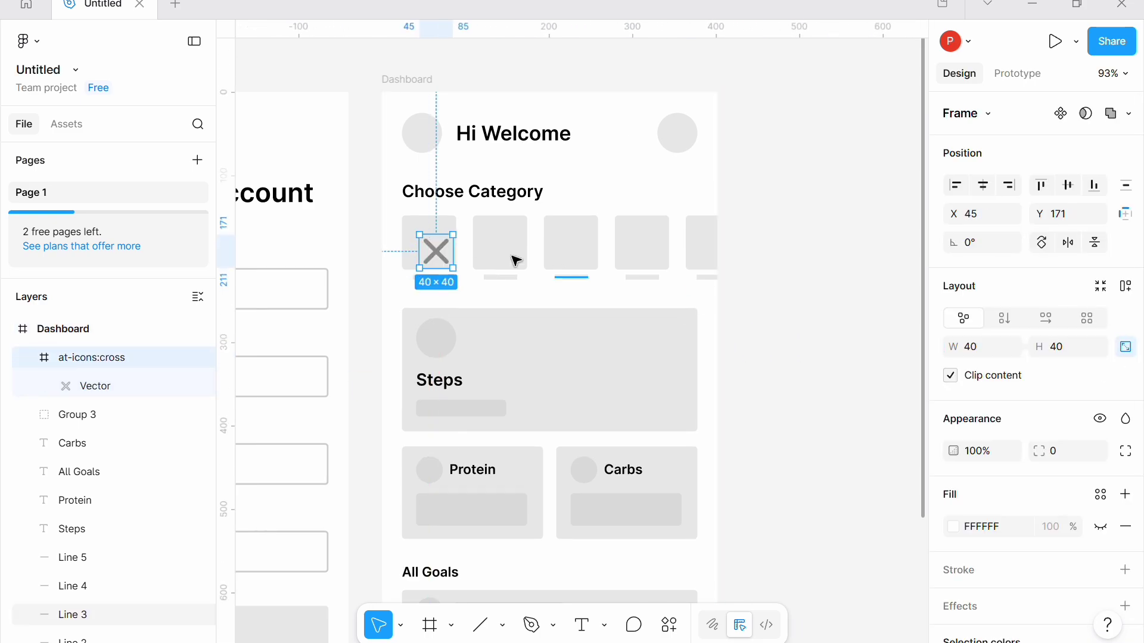
scroll(380, 233, "up", 3)
Duplicate the 40 × 40 cross icon onto the other four category tiles, evenly spaced at Y 161
left_click_drag(484, 257, 565, 251)
scroll(476, 247, "down", 2)
key("ctrl+d")
key("ctrl+d")
key("ctrl+d")
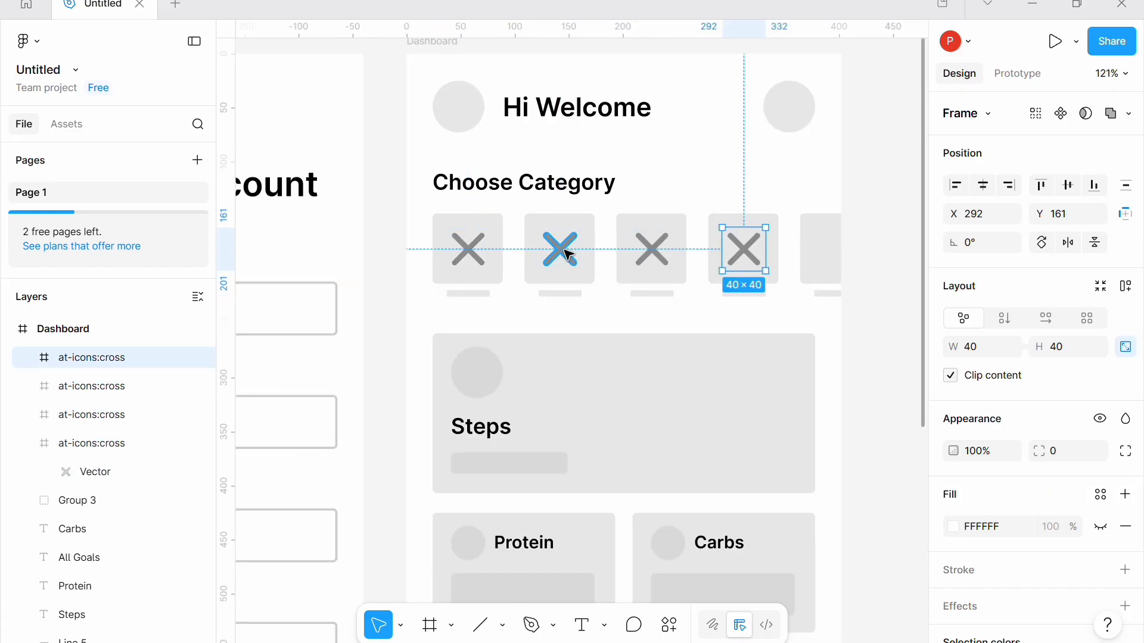
key("Escape")
scroll(913, 201, "down", 3)
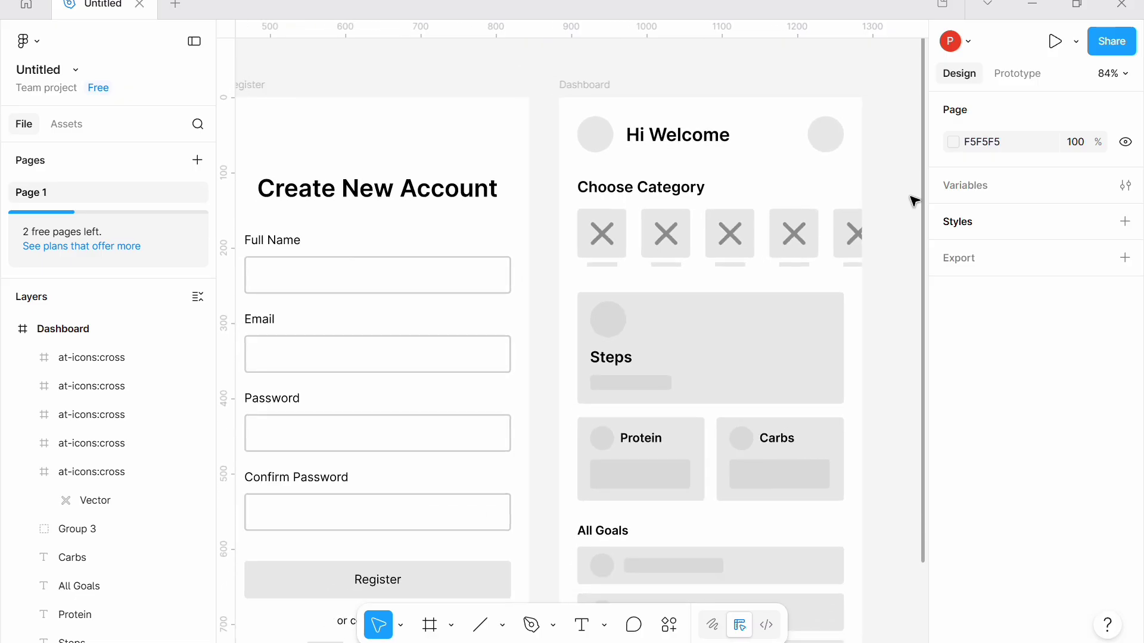
key("shift+1")
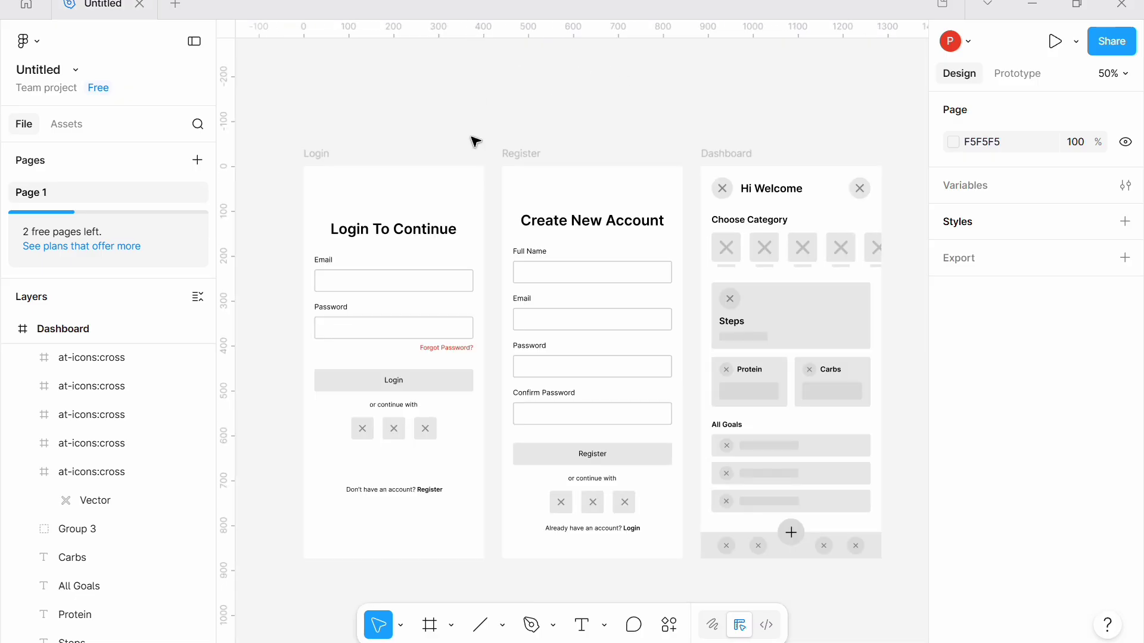
scroll(475, 141, "up", 5)
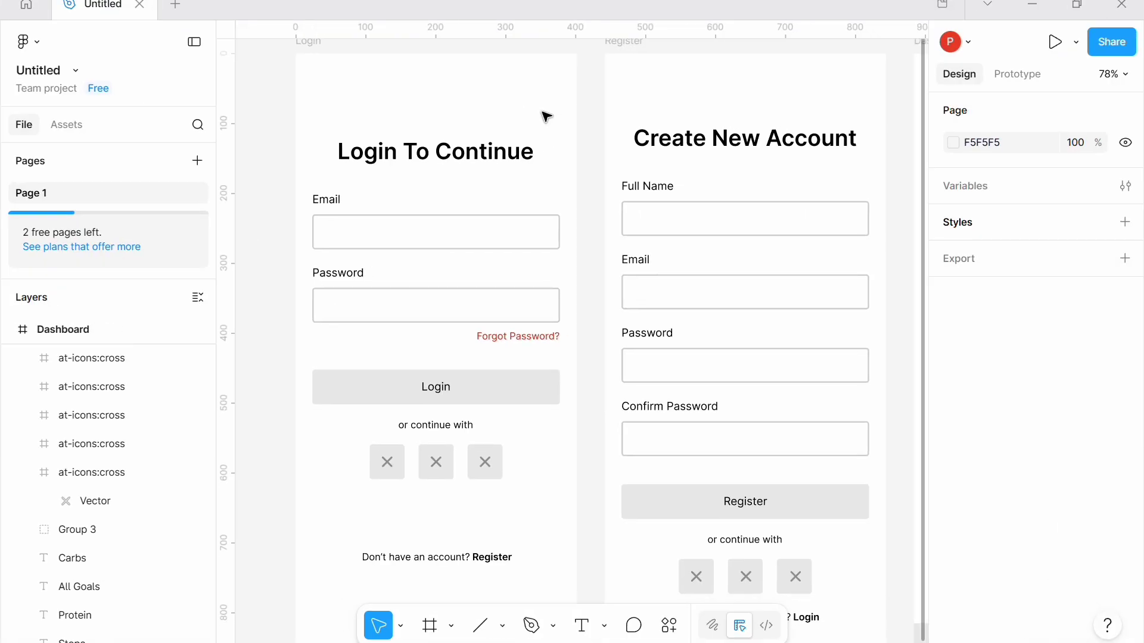
key("shift+1")
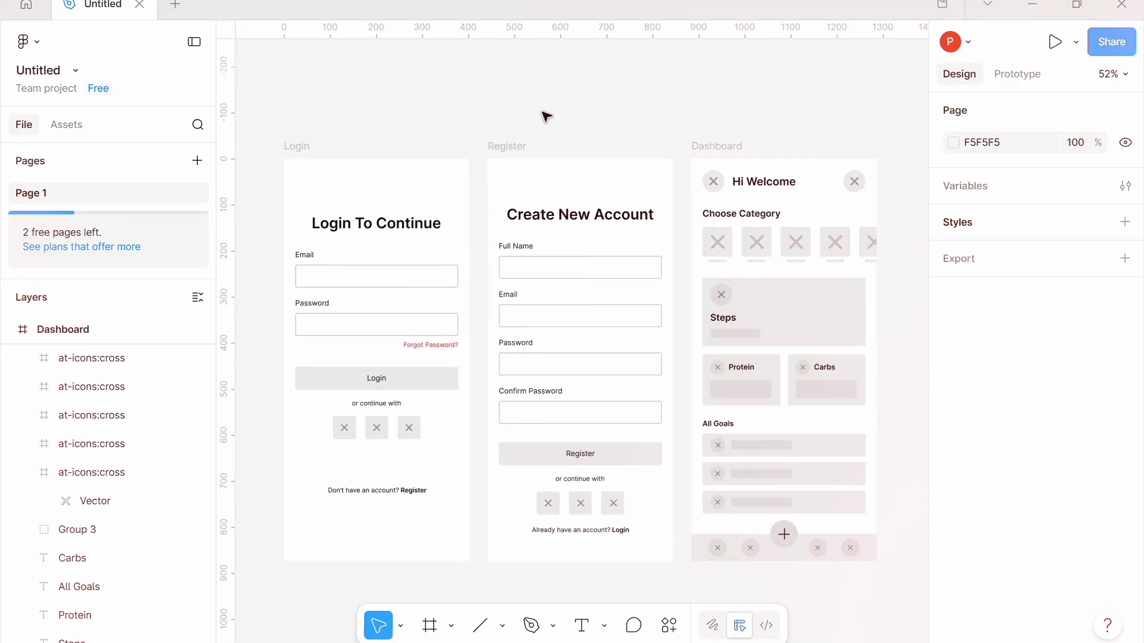